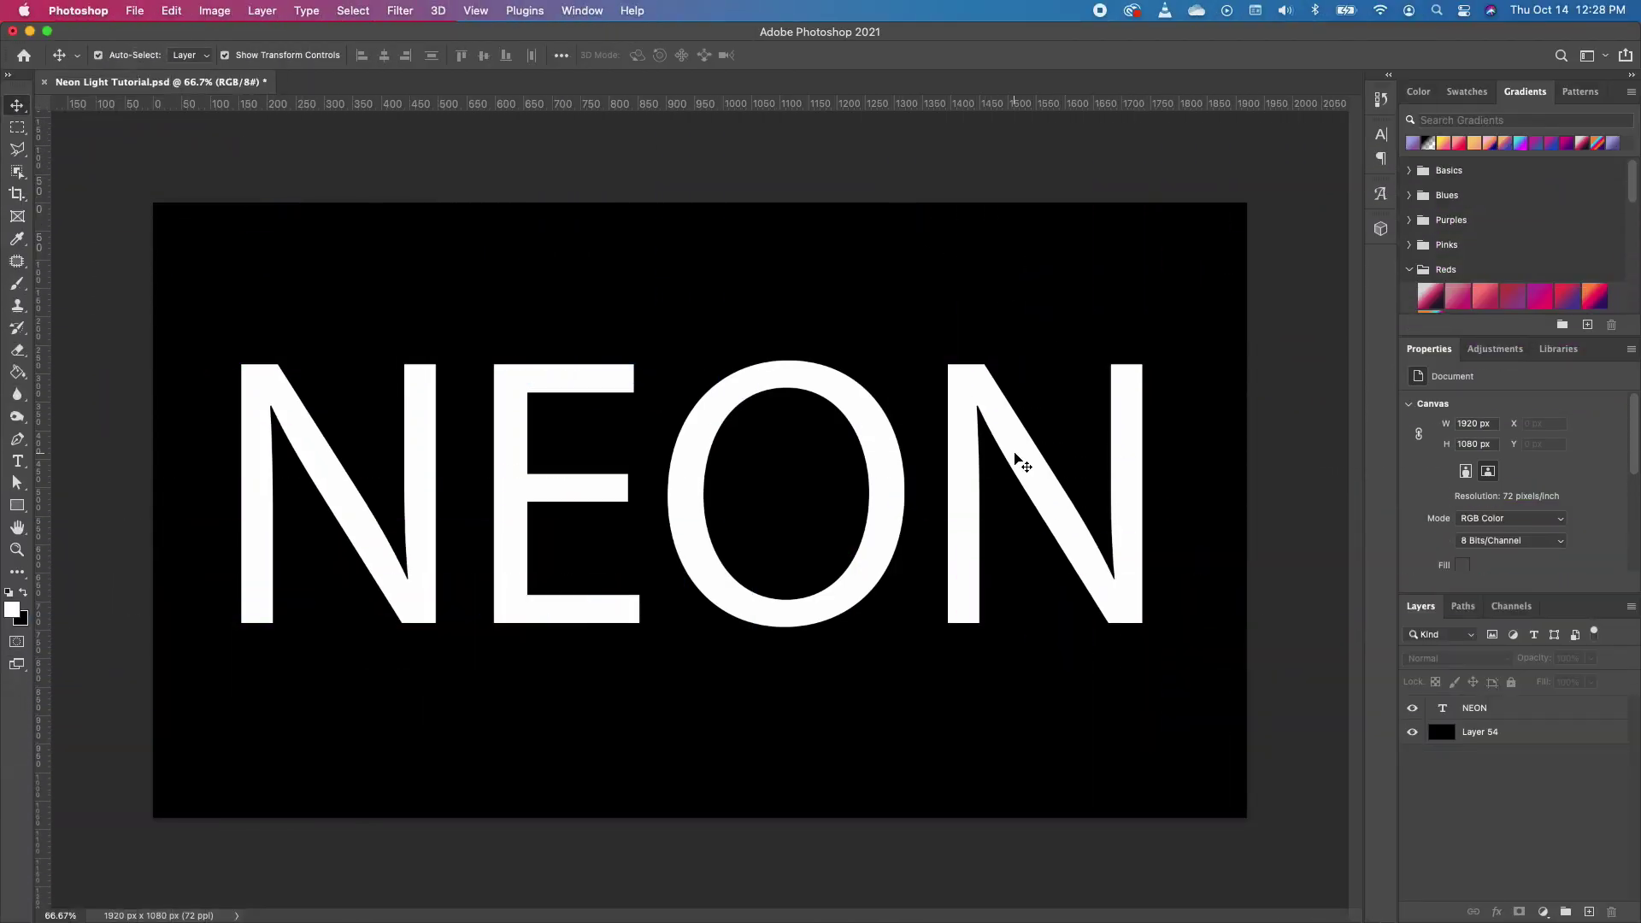
Step: Select the NEON type layer and bring up its layer context menu
left_click(1016, 456)
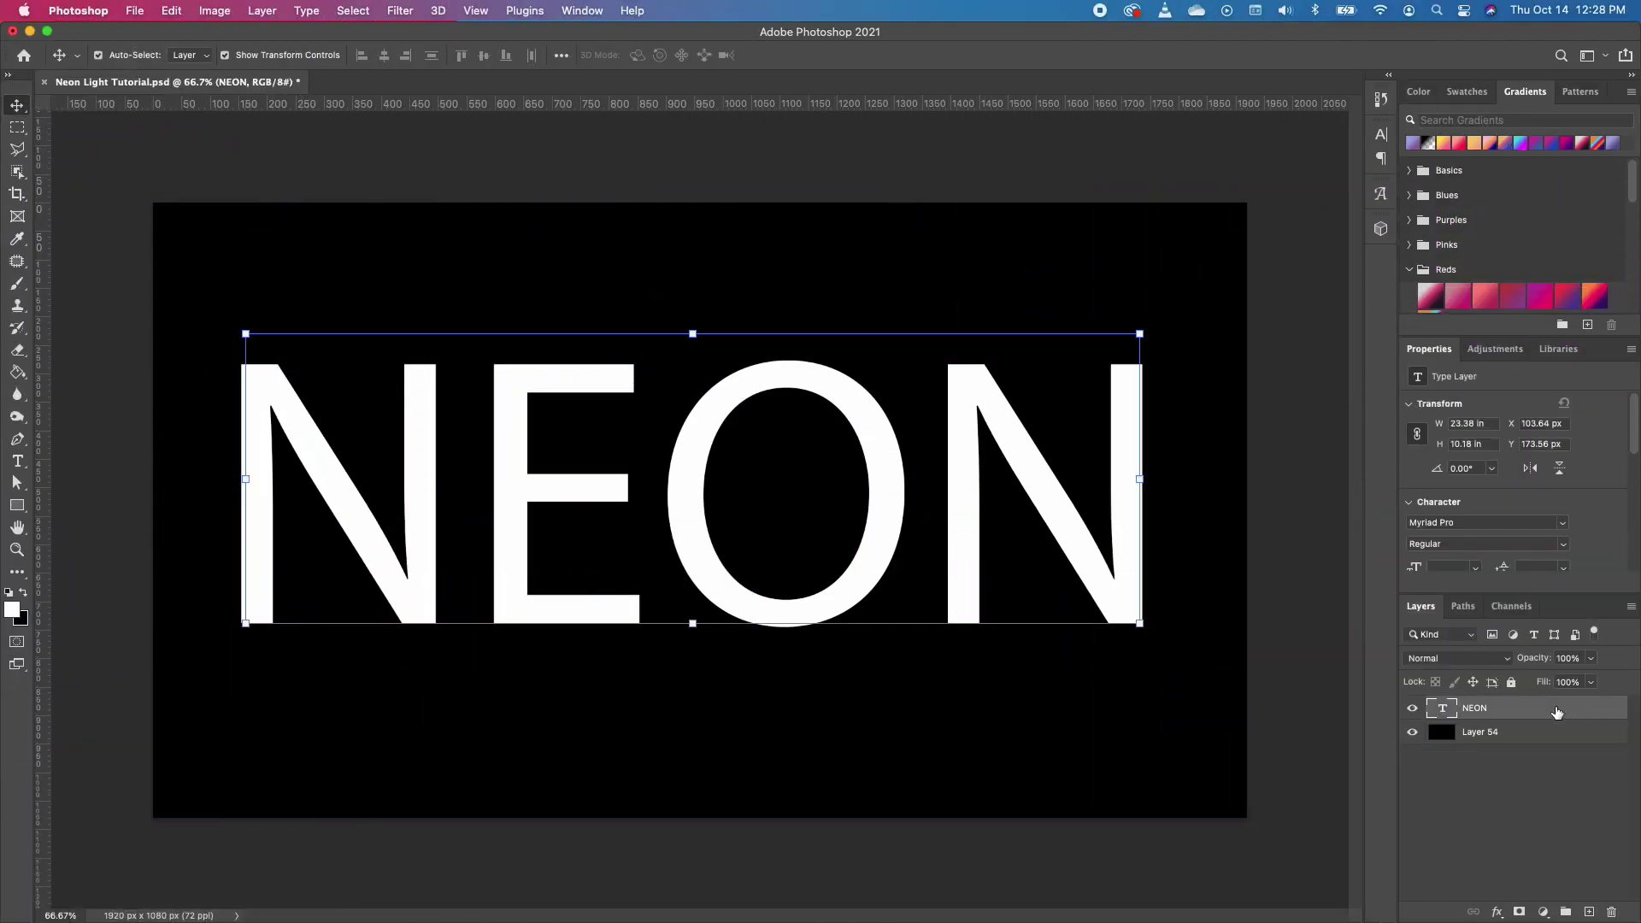
right_click(1507, 715)
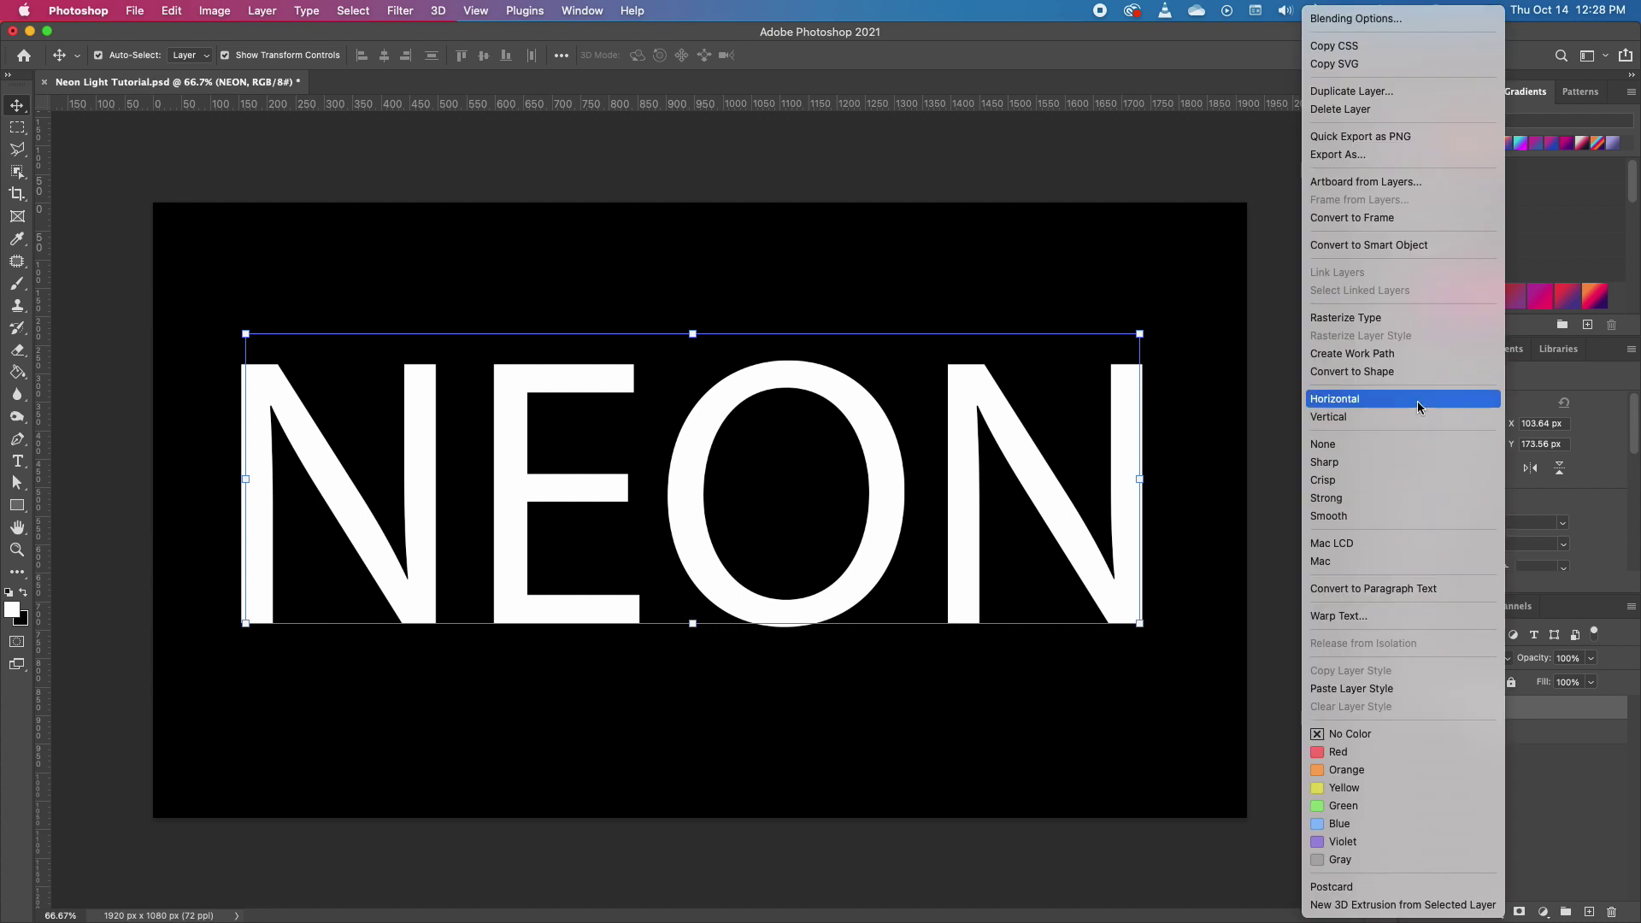
Step: Convert the NEON text to a shape and set its fill to No Color
left_click(1397, 372)
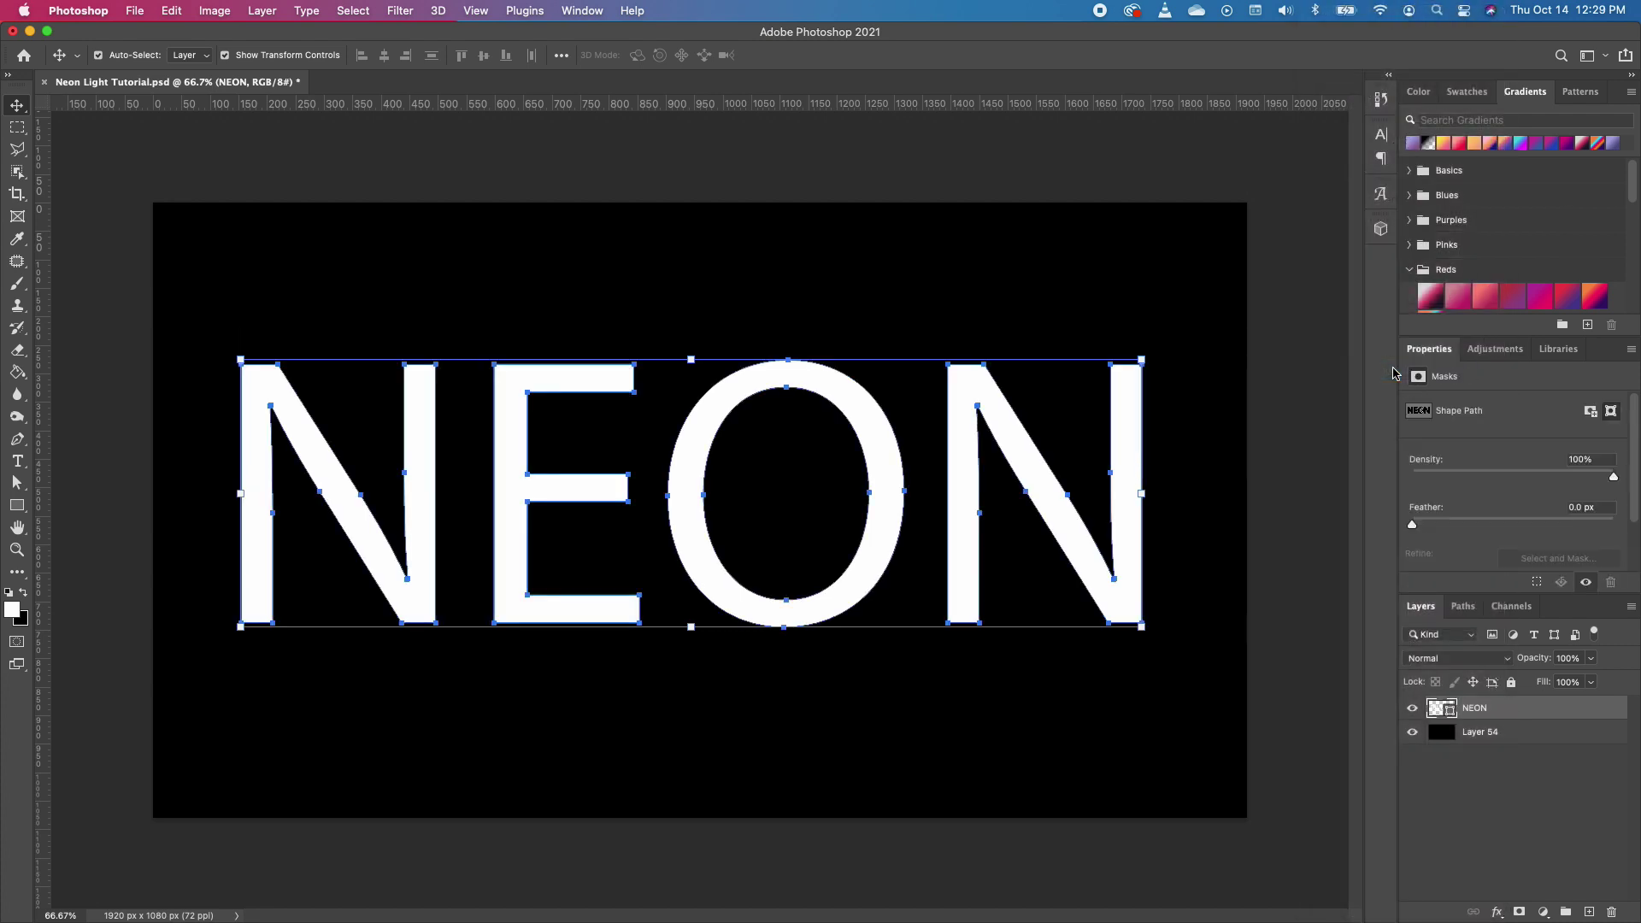
left_click(19, 485)
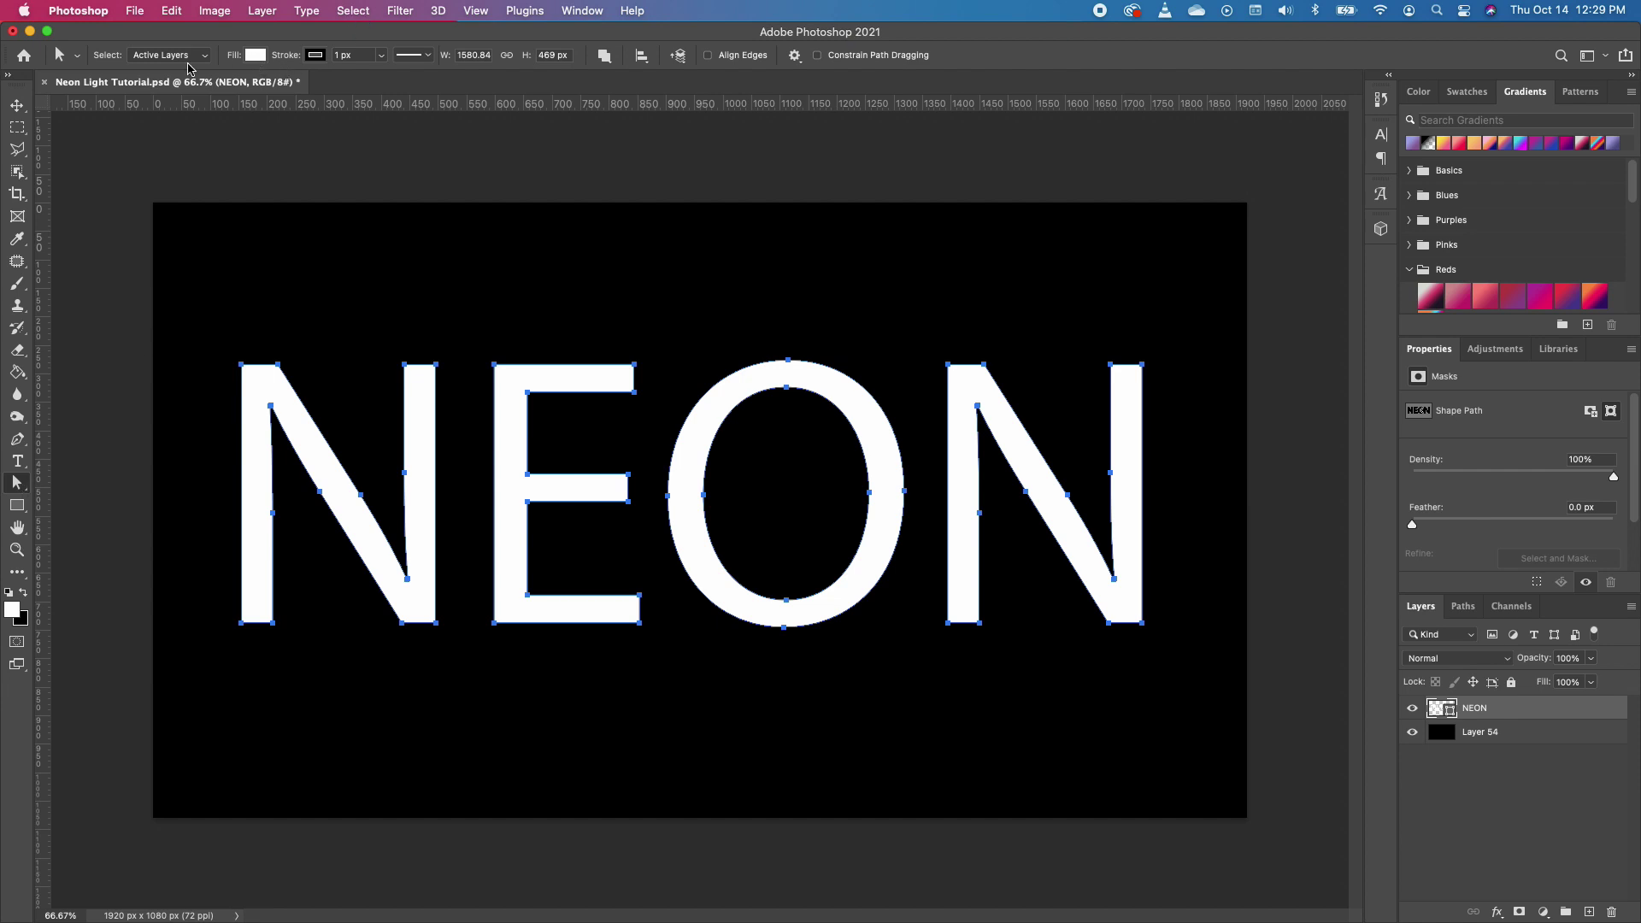
left_click(255, 56)
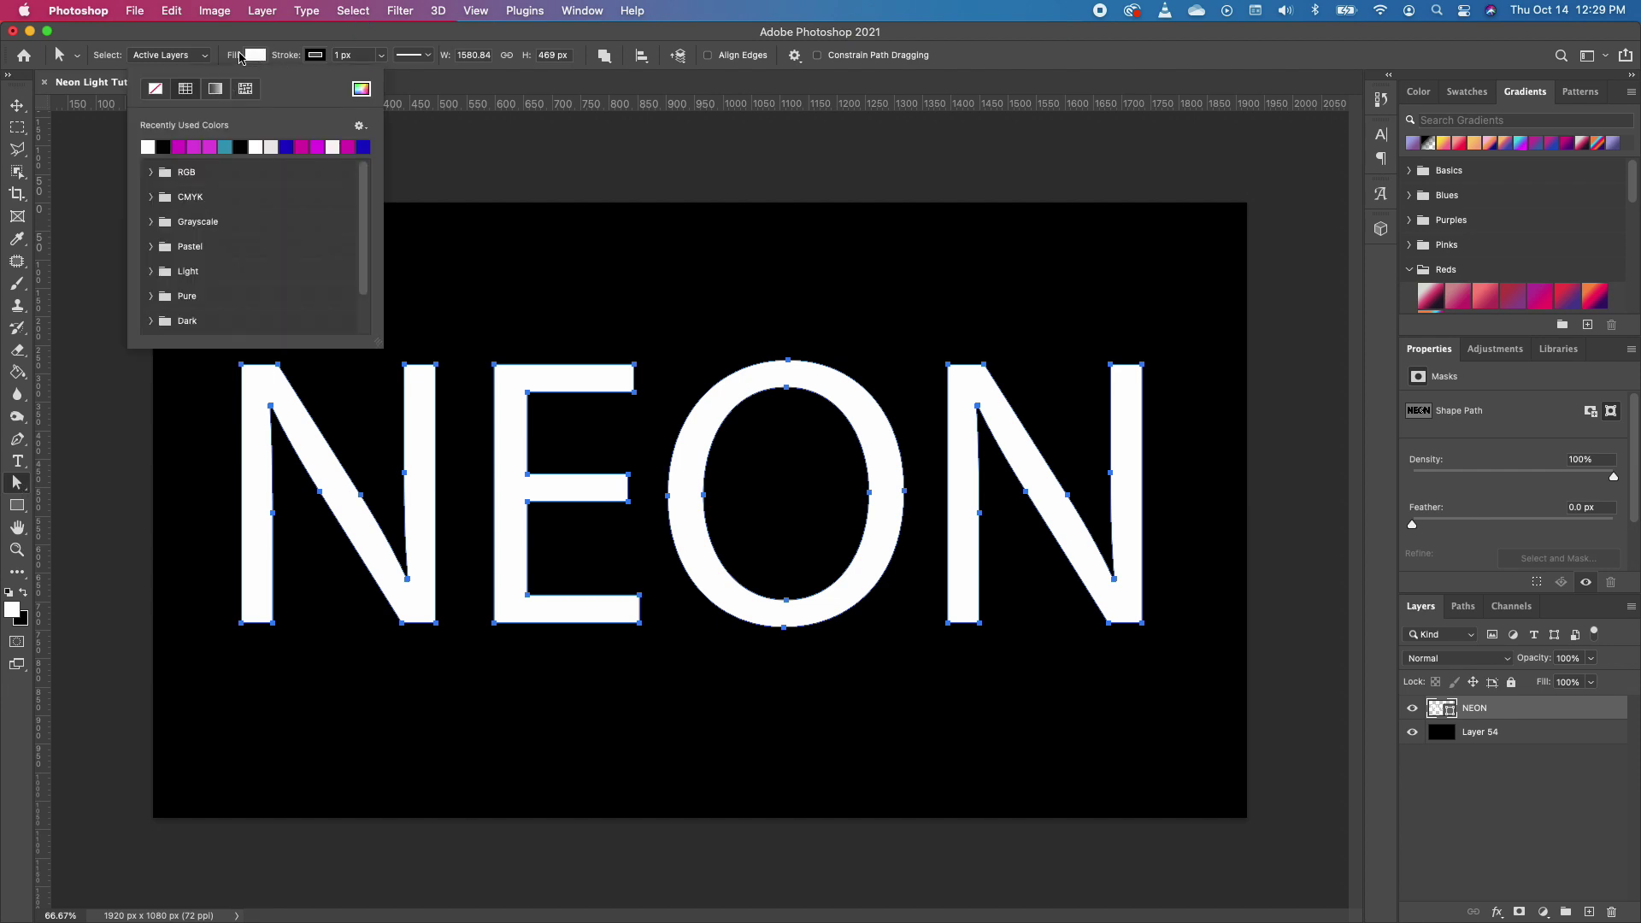
left_click(156, 90)
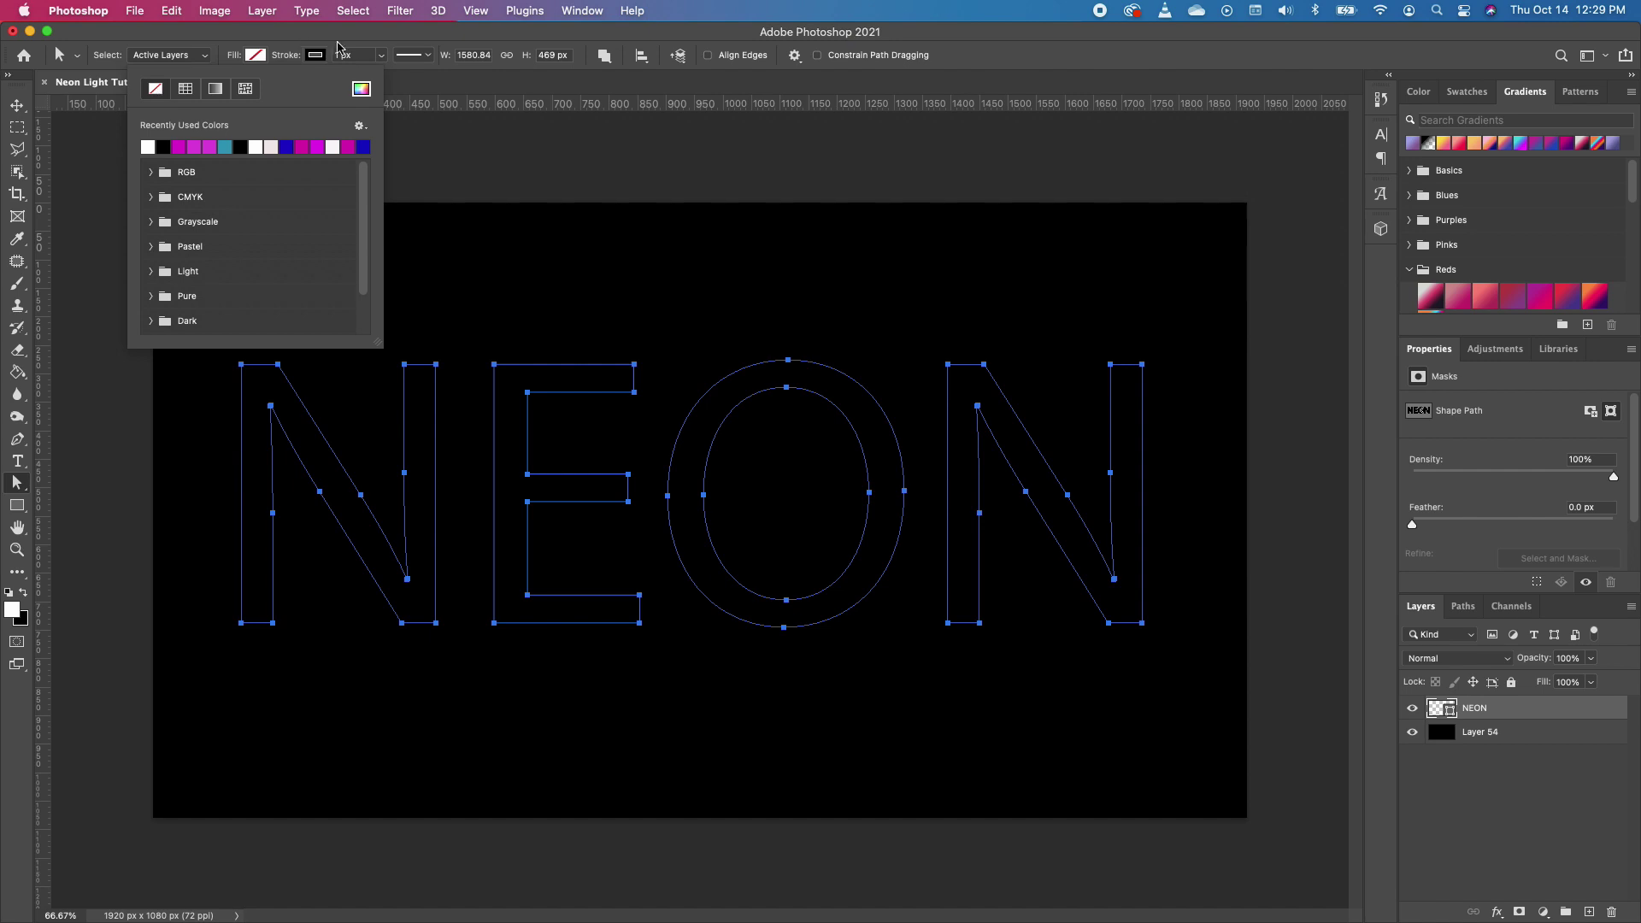
Step: Give the NEON outline a 5 px stroke and hide the path outlines
left_click(322, 57)
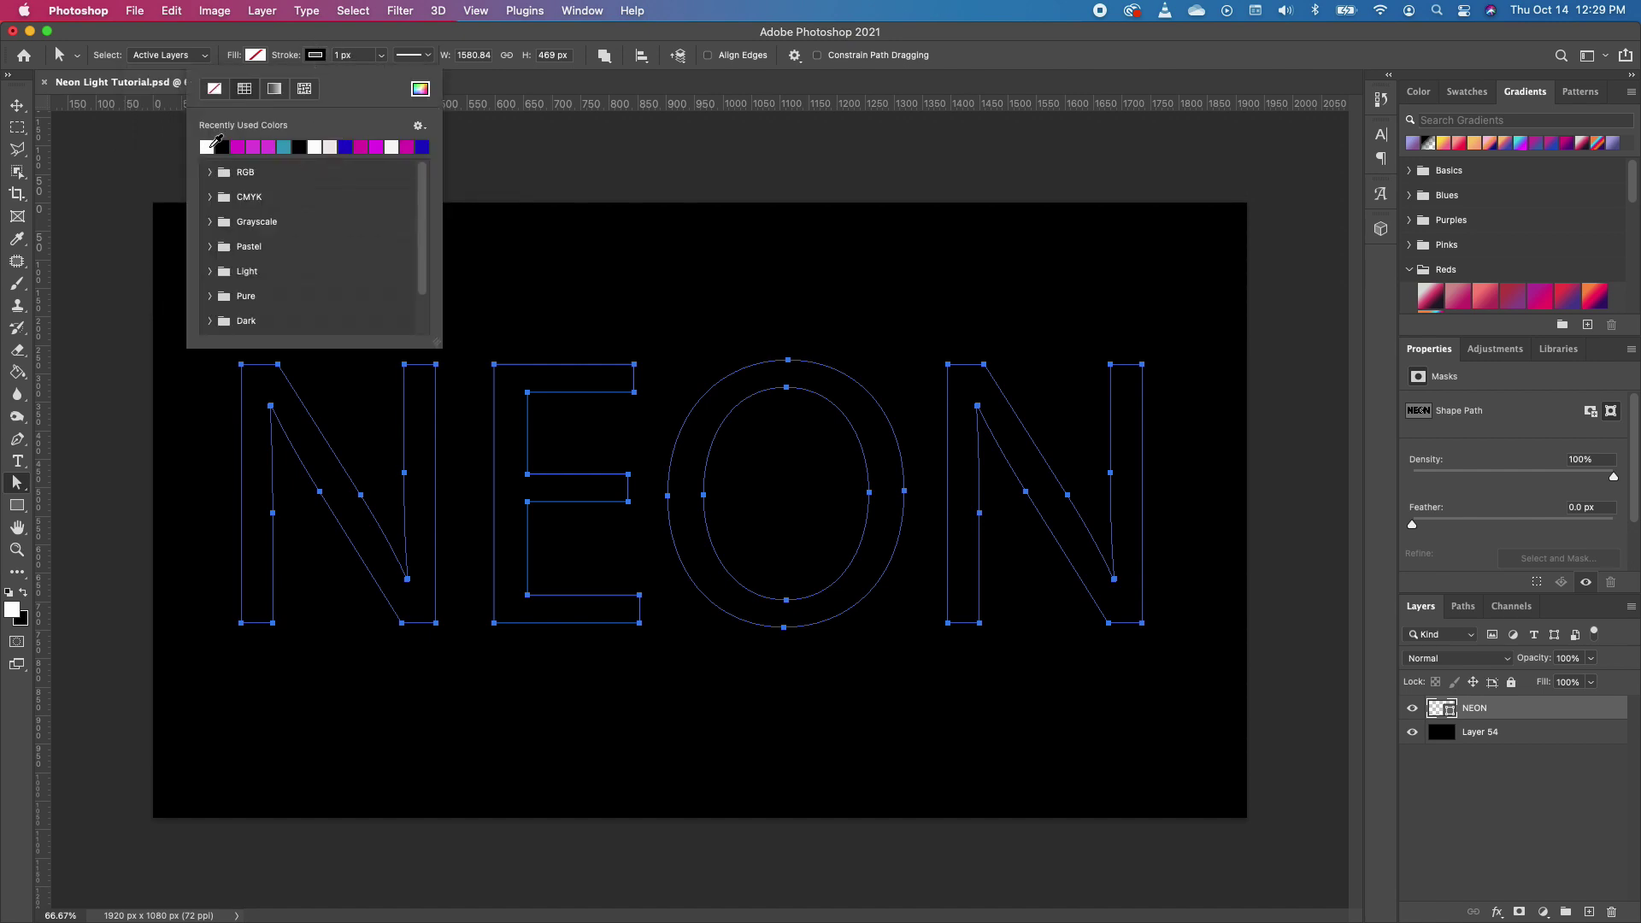
left_click(355, 55)
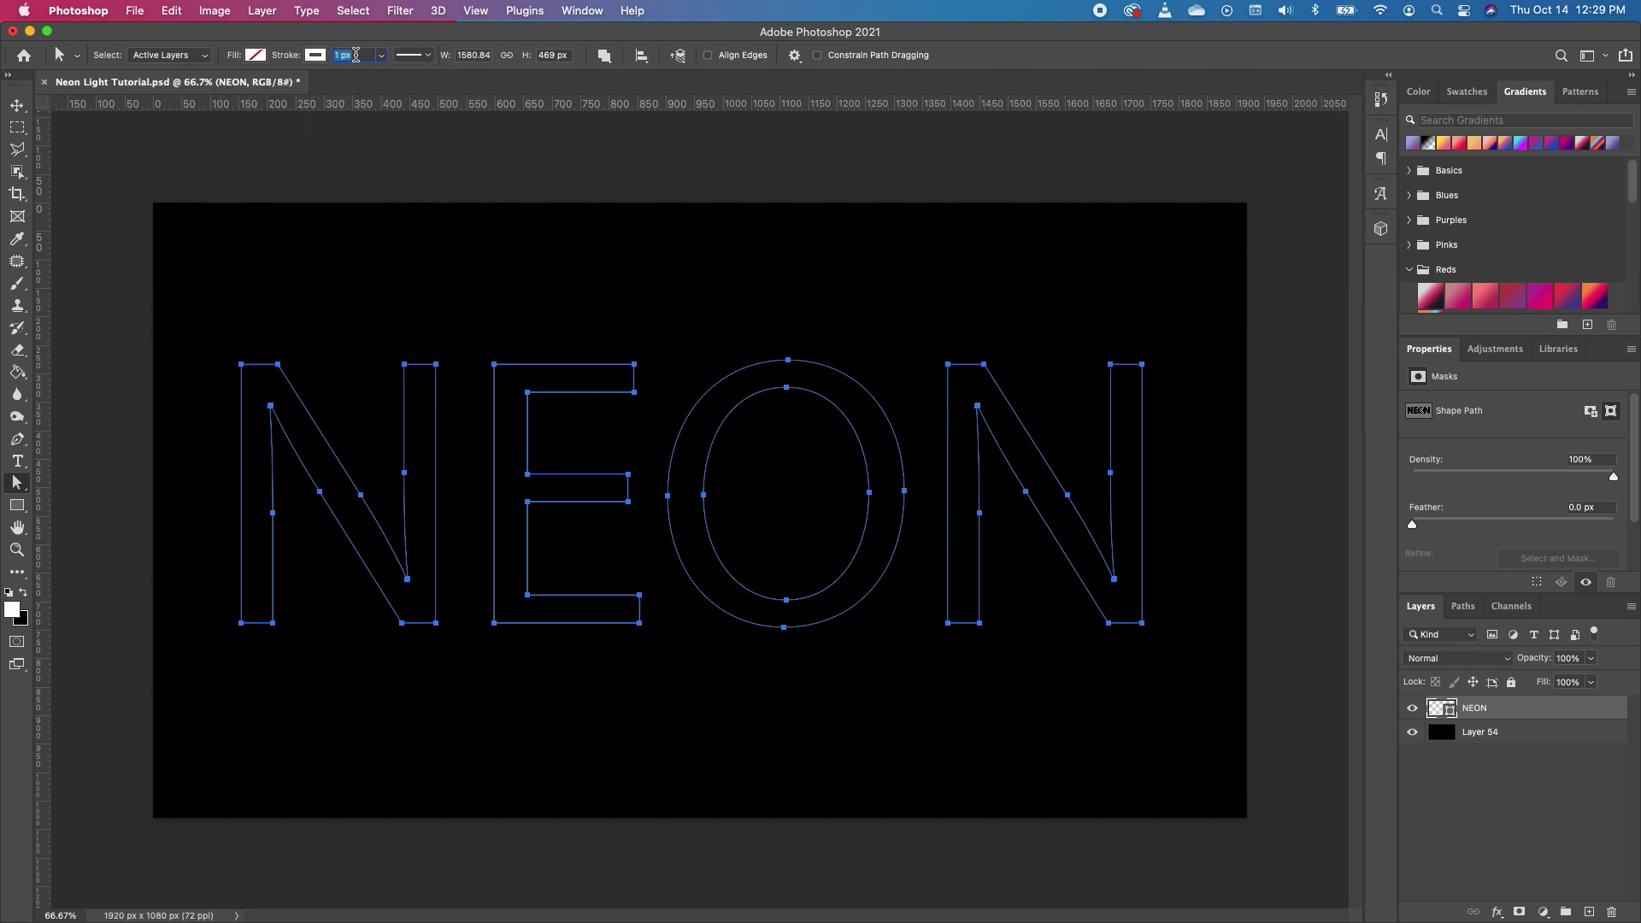
type("5")
key("Return")
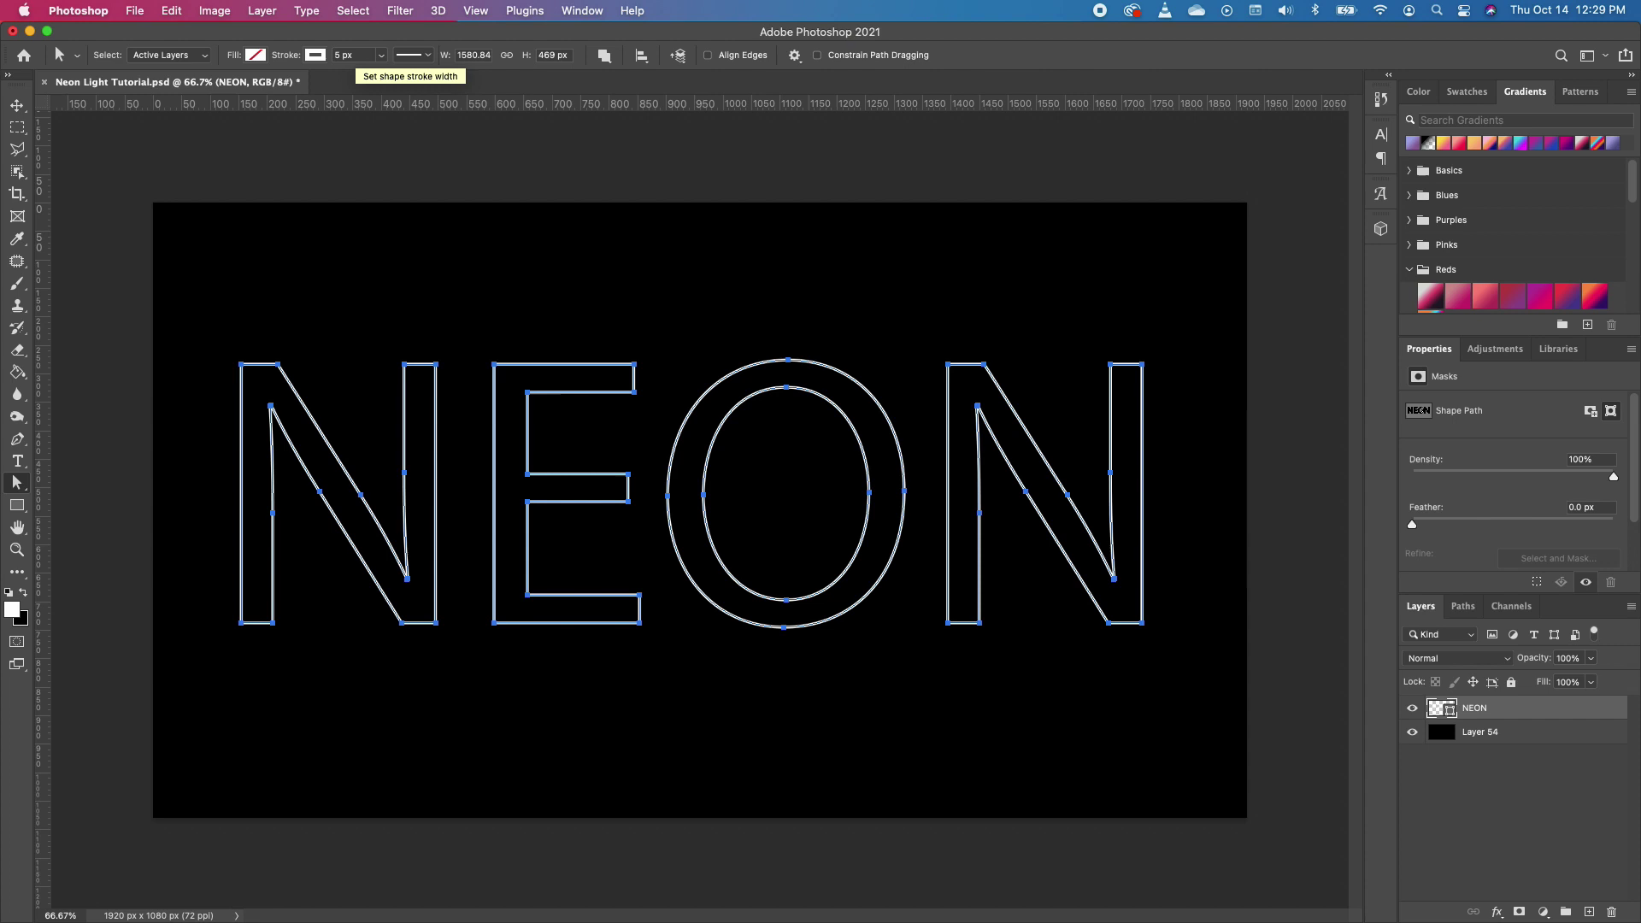
left_click(1196, 499)
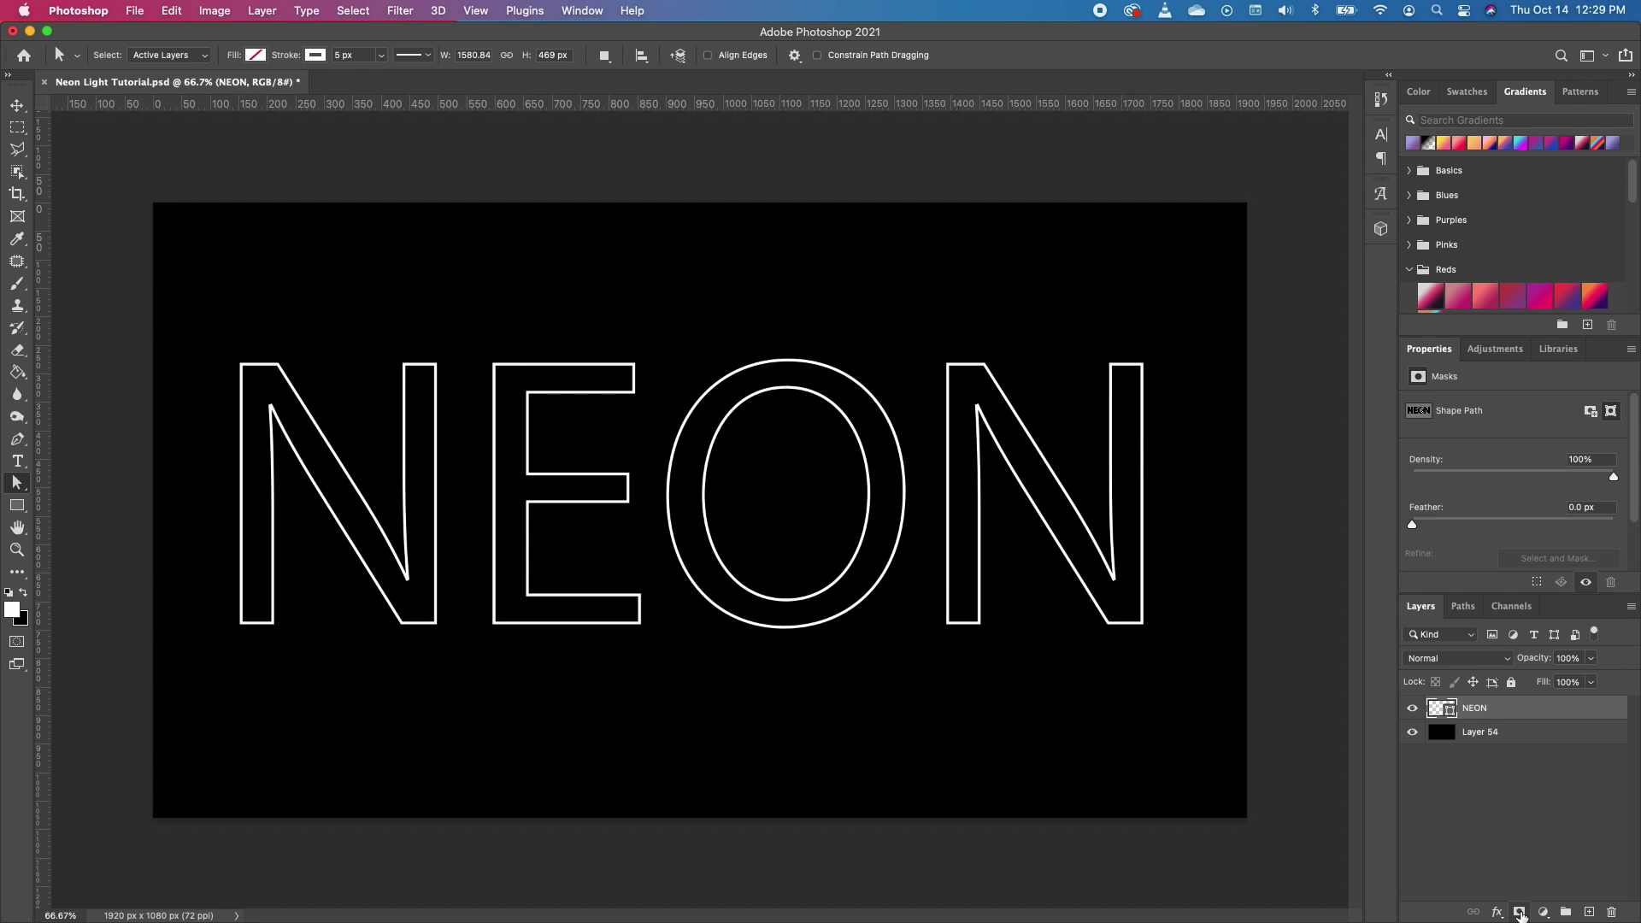
Step: Add a layer mask to NEON and brush out parts of the E and O outlines
left_click(1520, 913)
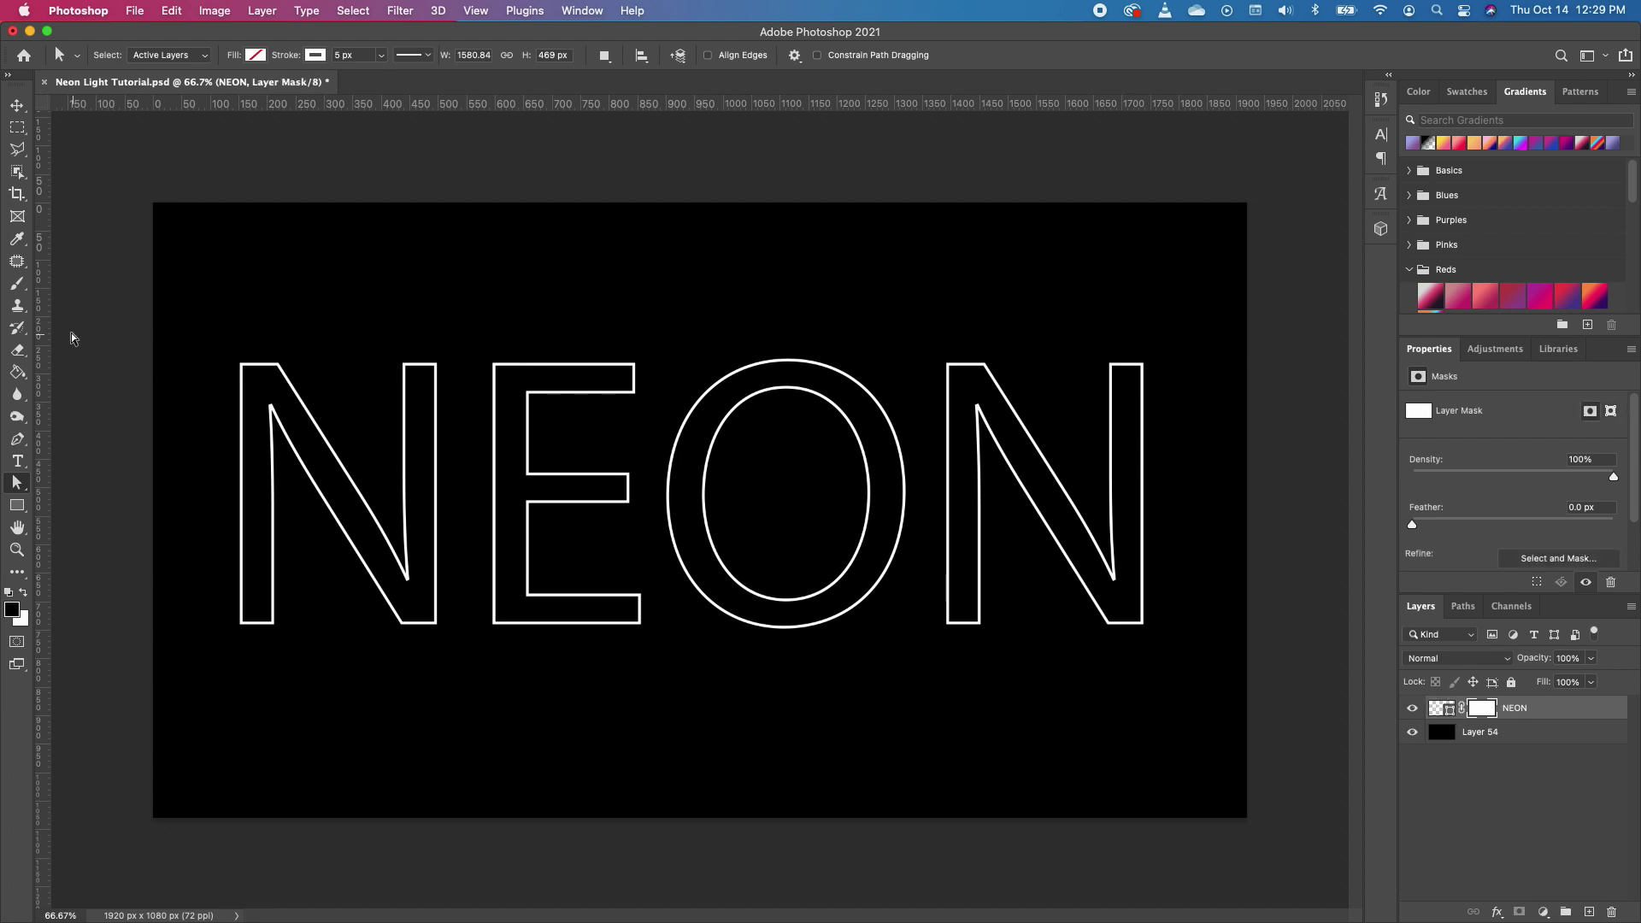
left_click(16, 287)
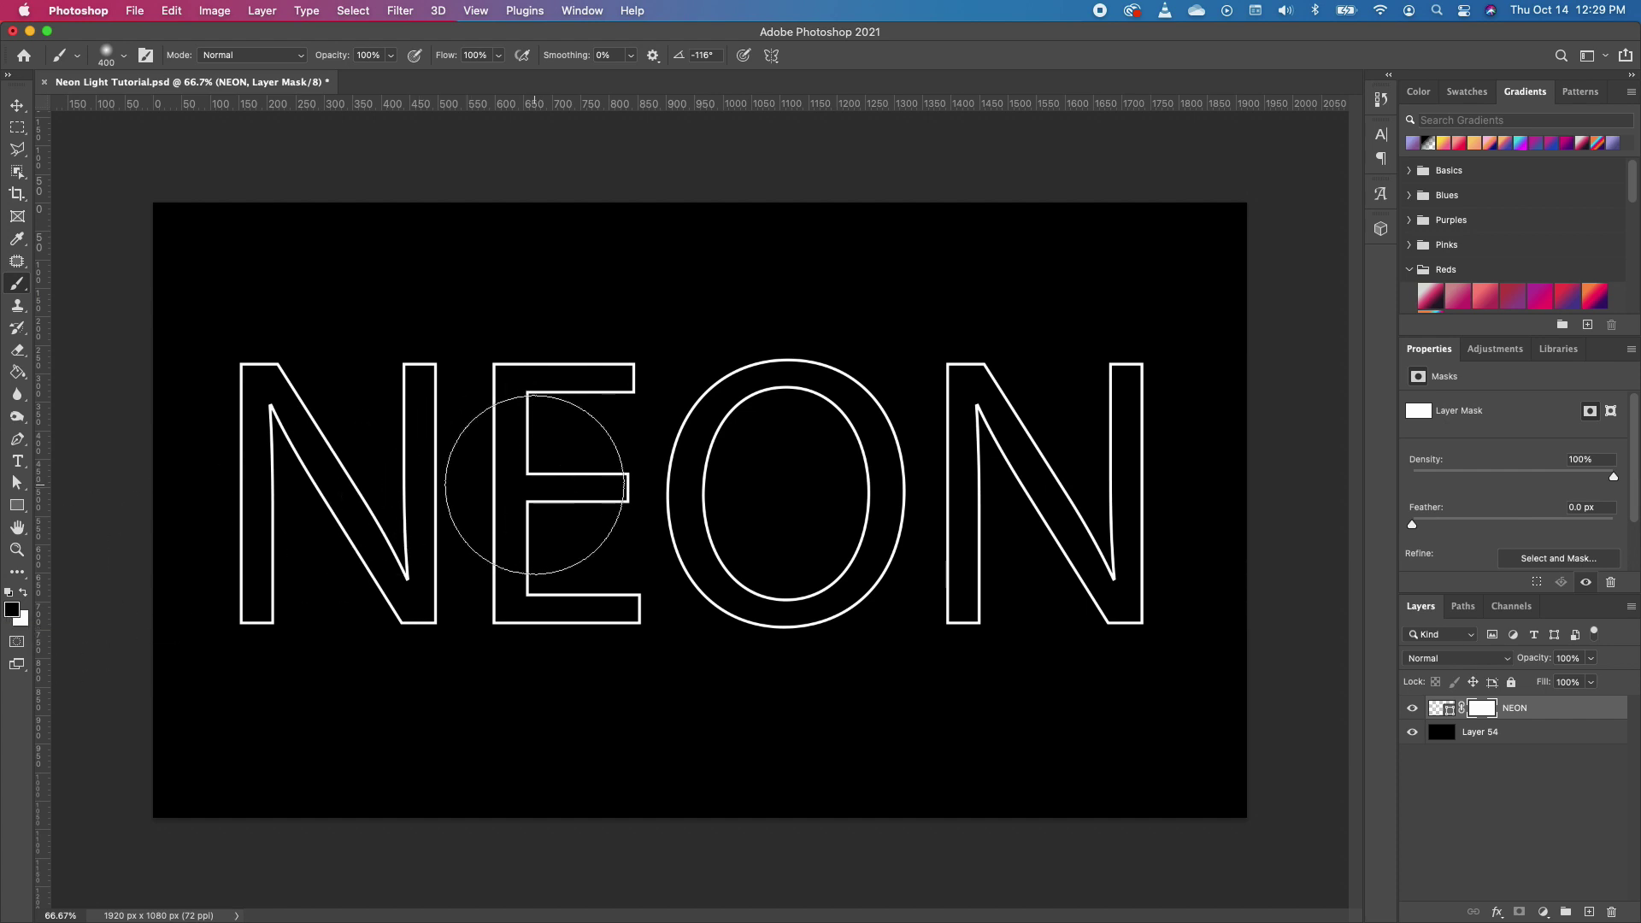
left_click_drag(513, 311, 517, 394)
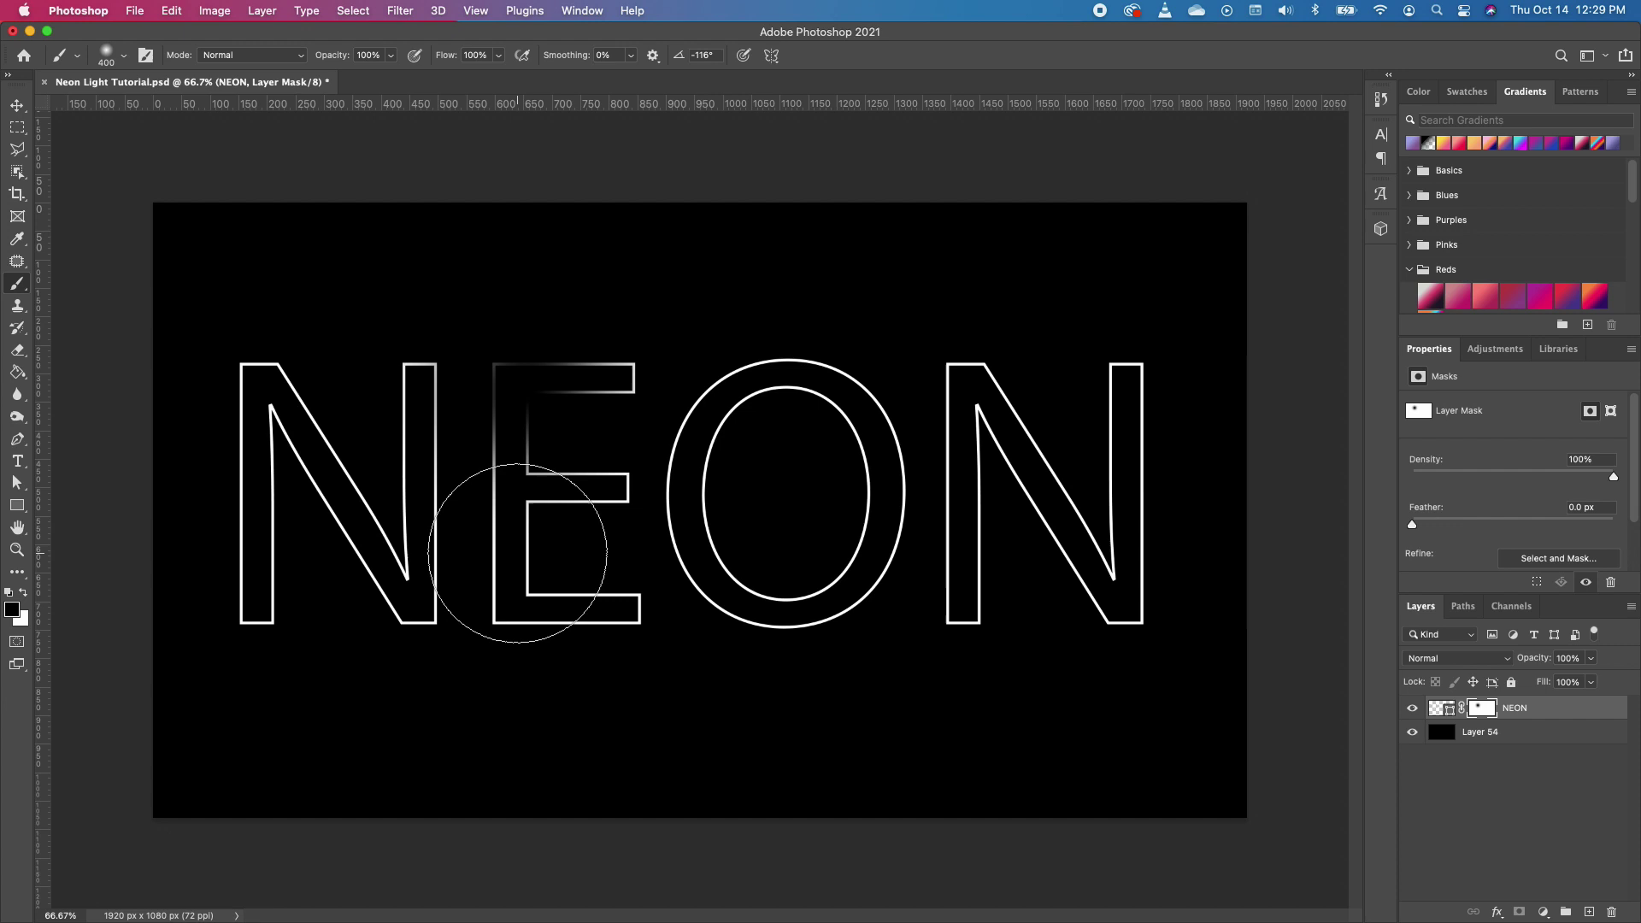
key("bracketleft")
key("bracketleft")
mouse_move(483, 586)
left_mouse_down()
mouse_move(529, 597)
mouse_move(692, 490)
mouse_move(651, 492)
mouse_move(639, 500)
mouse_move(723, 497)
mouse_move(743, 408)
mouse_move(730, 387)
mouse_move(868, 382)
mouse_move(908, 469)
left_mouse_up()
left_click_drag(837, 583, 804, 636)
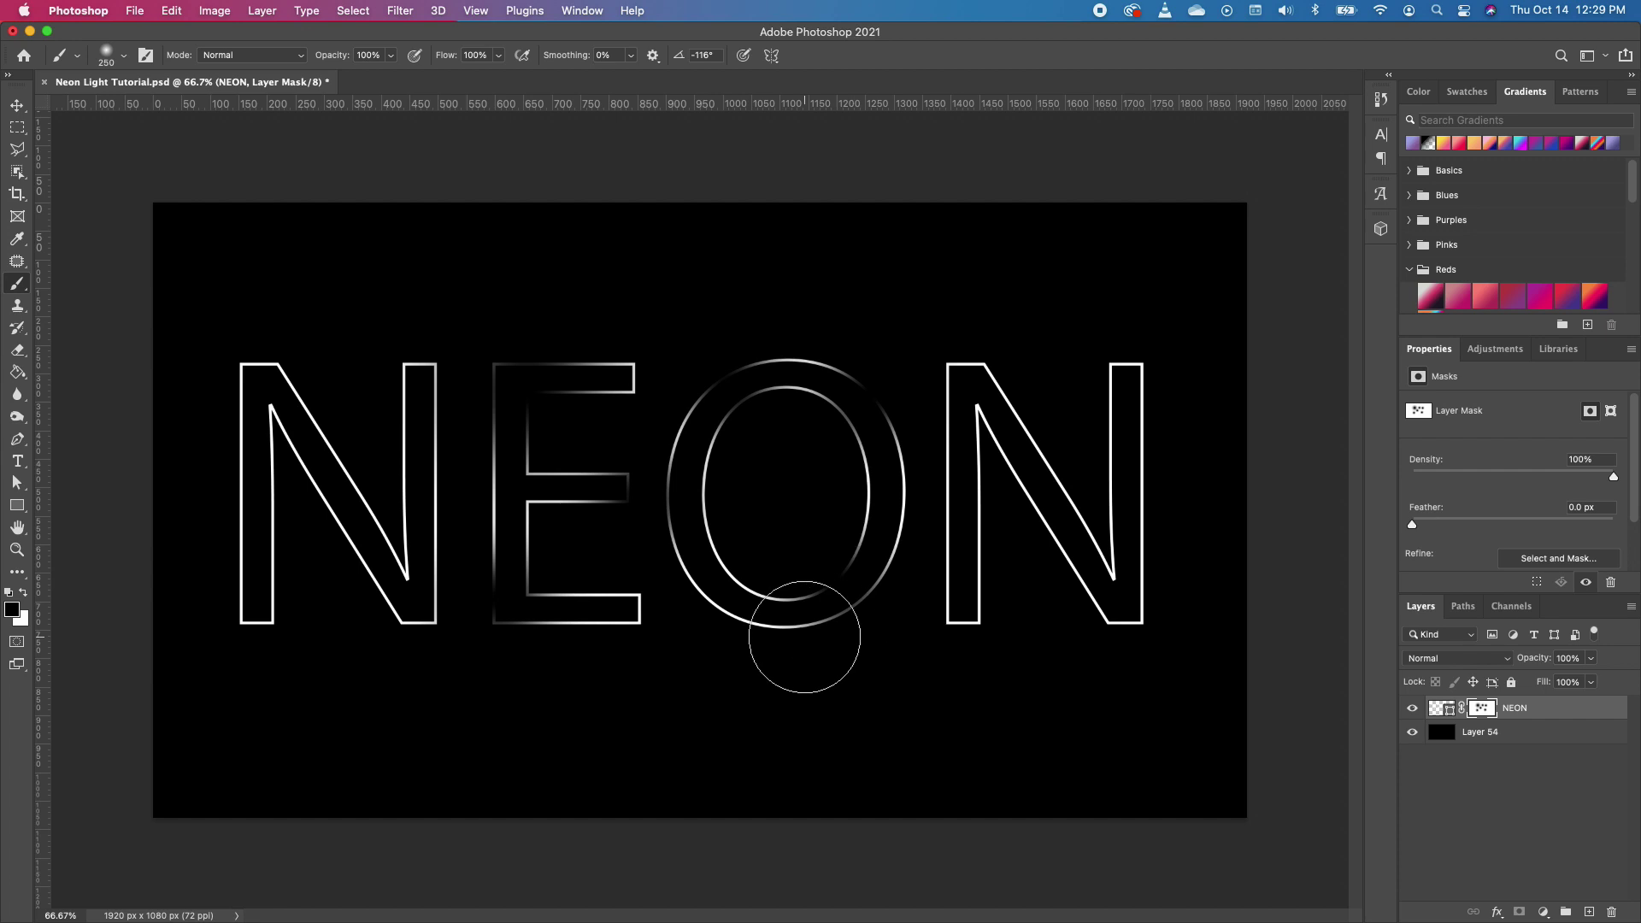
Step: Fade further sections of both N letters and the O's rings on the mask
key("bracketright")
key("bracketright")
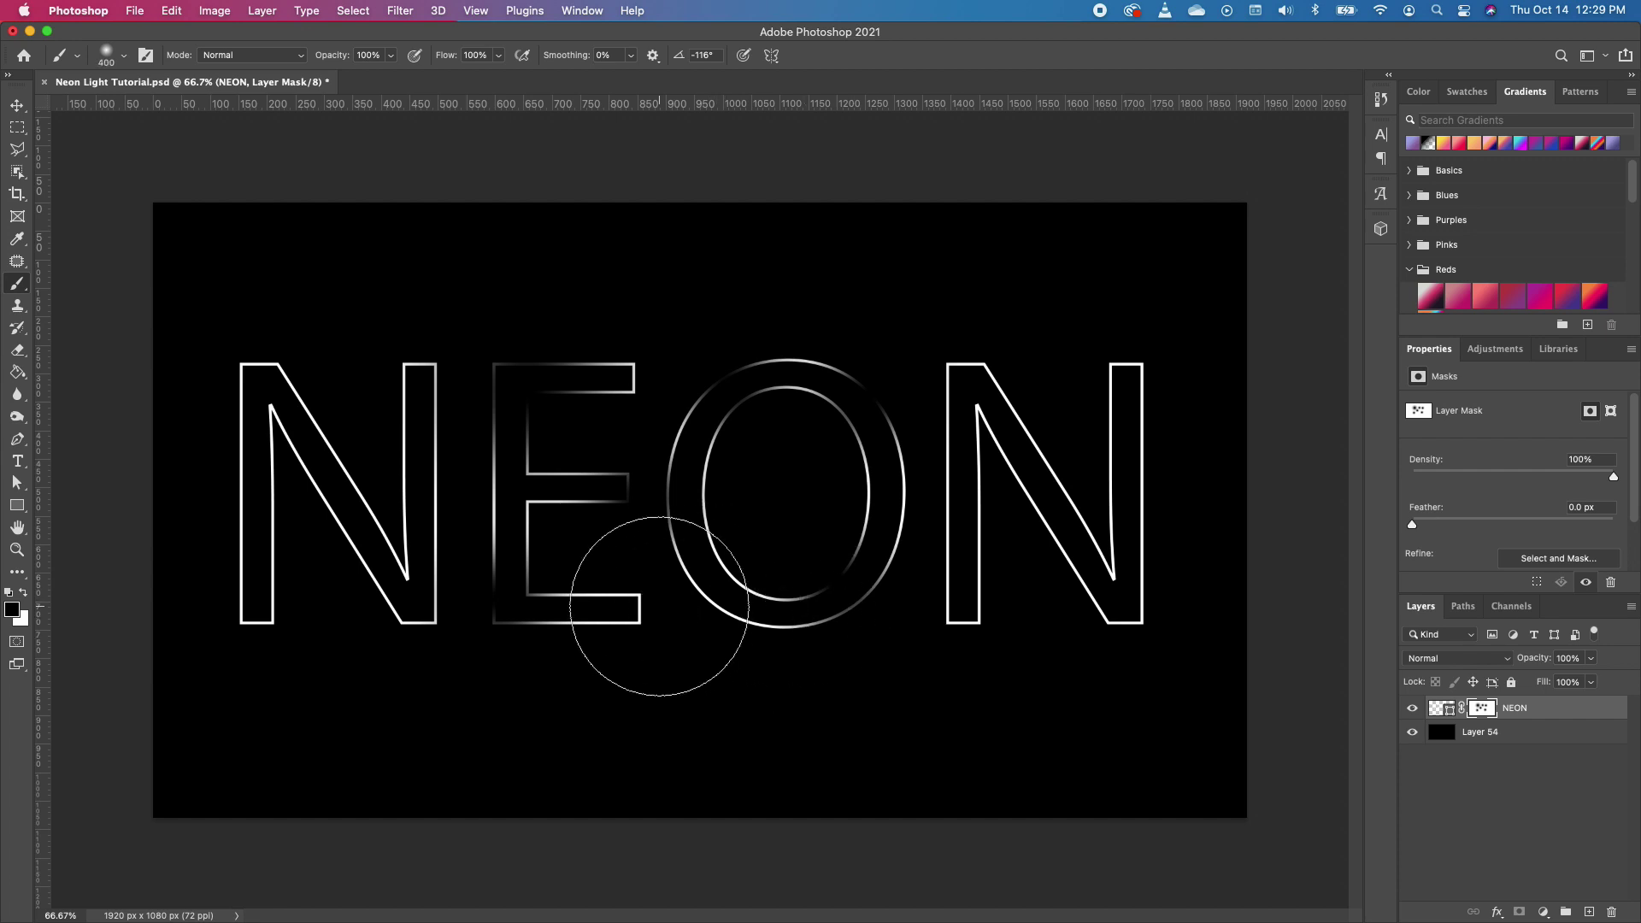
mouse_move(951, 491)
left_mouse_down()
mouse_move(1029, 495)
mouse_move(1145, 452)
mouse_move(1145, 400)
mouse_move(1133, 603)
mouse_move(1106, 641)
left_mouse_up()
mouse_move(439, 568)
left_mouse_down()
mouse_move(389, 500)
mouse_move(350, 546)
mouse_move(251, 366)
left_mouse_up()
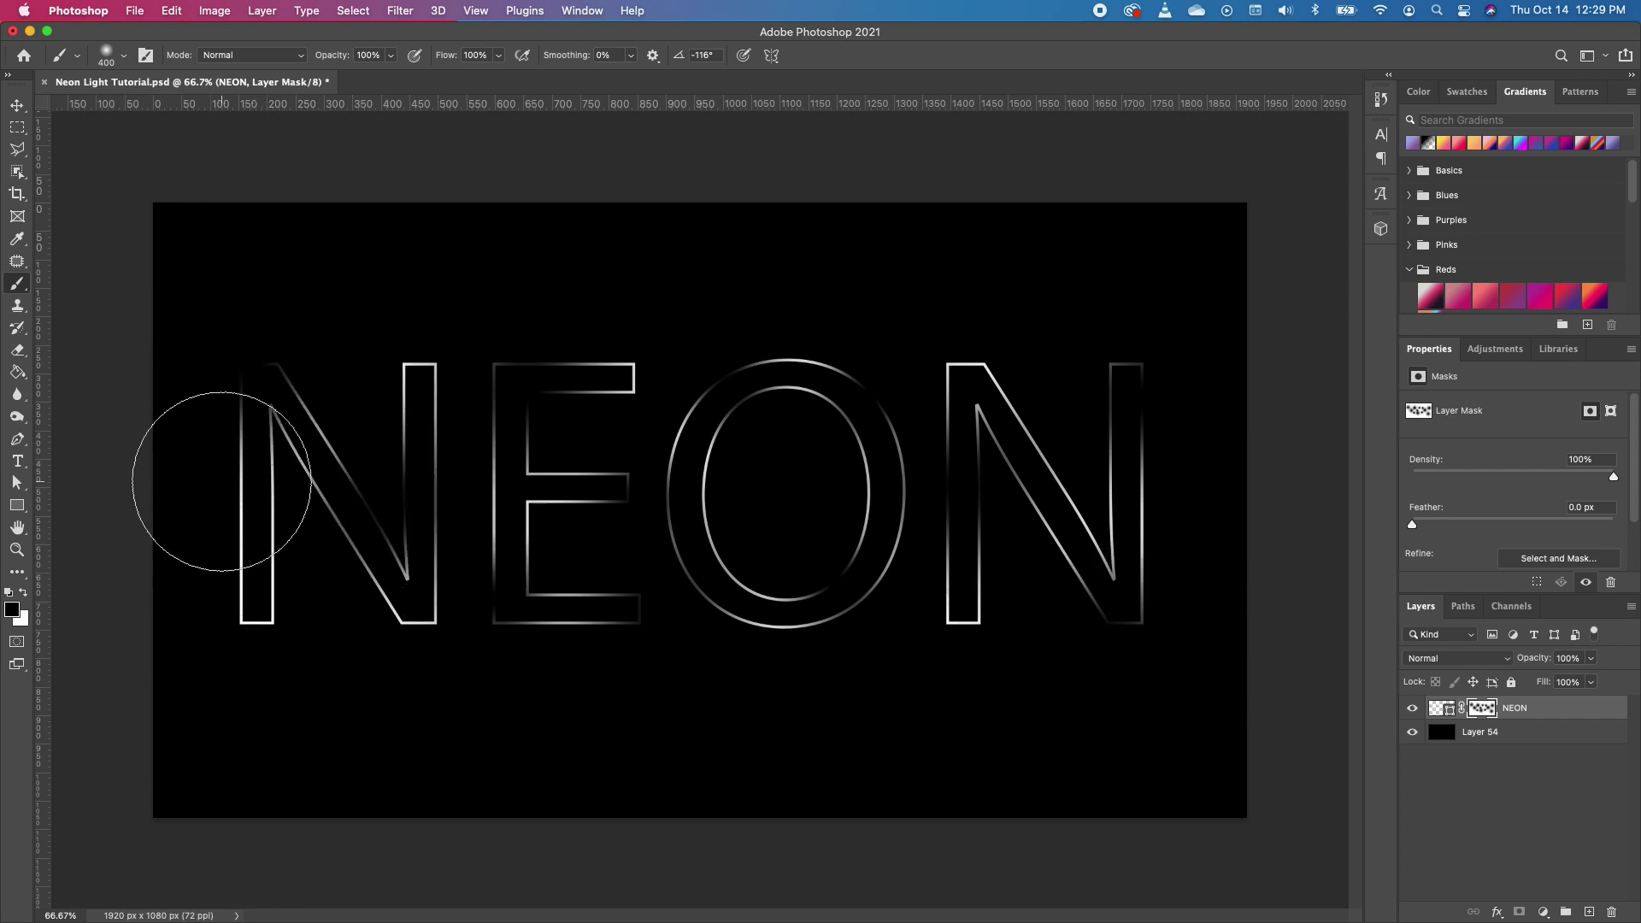
mouse_move(207, 535)
left_mouse_down()
mouse_move(240, 548)
mouse_move(293, 619)
mouse_move(388, 668)
left_mouse_up()
mouse_move(774, 642)
left_mouse_down()
mouse_move(717, 608)
mouse_move(964, 667)
mouse_move(1023, 648)
mouse_move(1068, 519)
left_mouse_up()
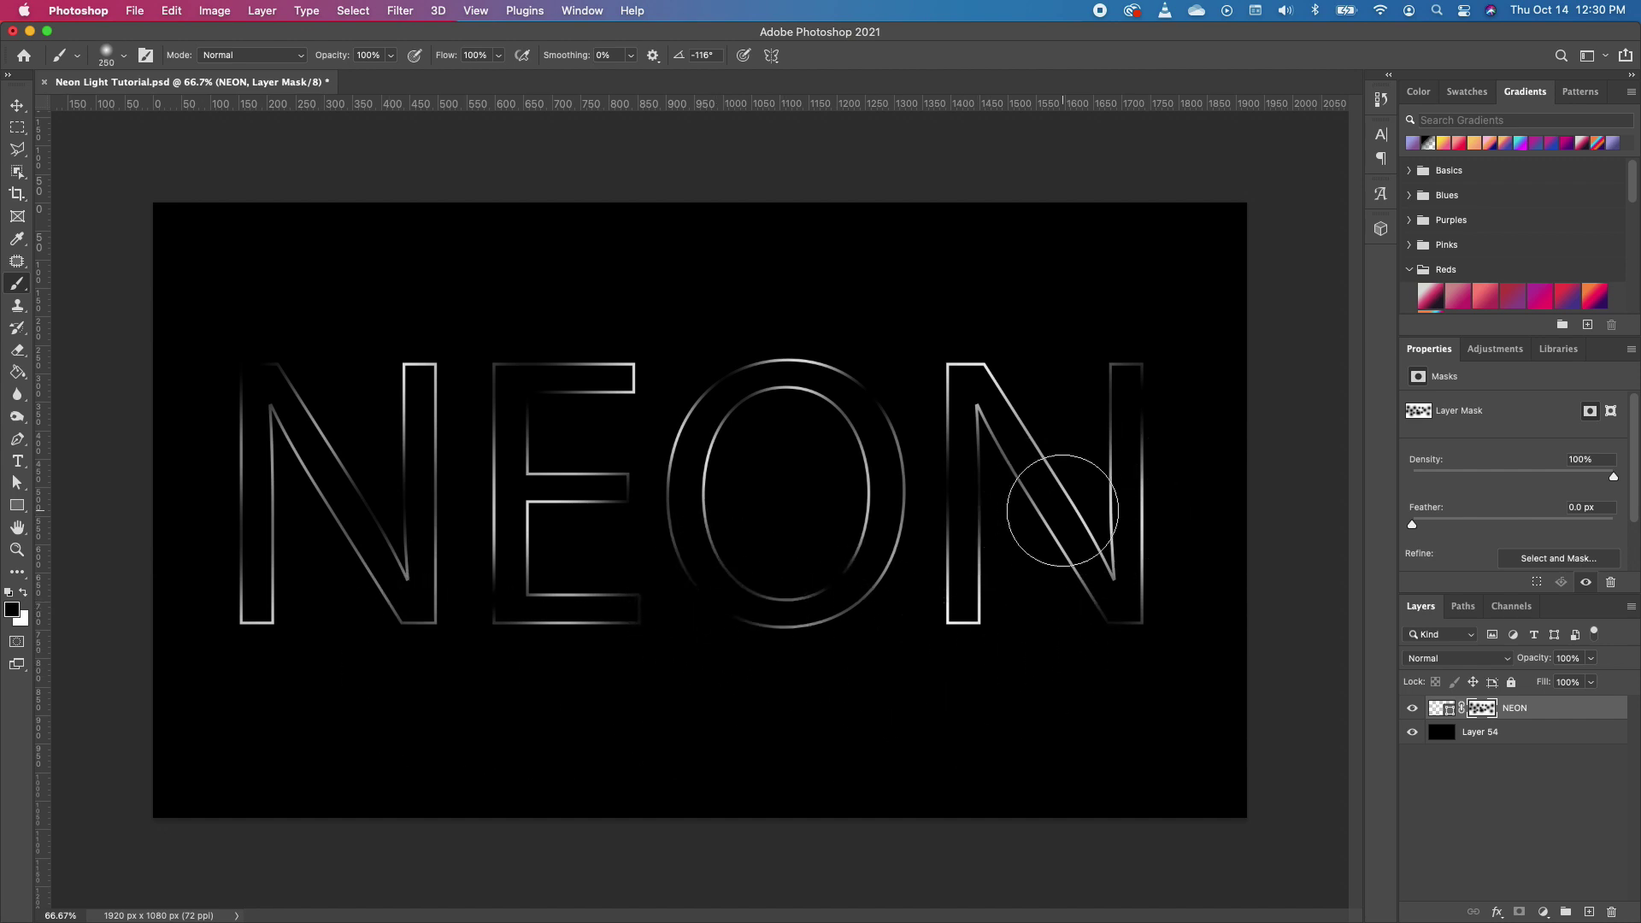
left_click(1063, 476)
key("bracketleft")
key("bracketleft")
key("bracketleft")
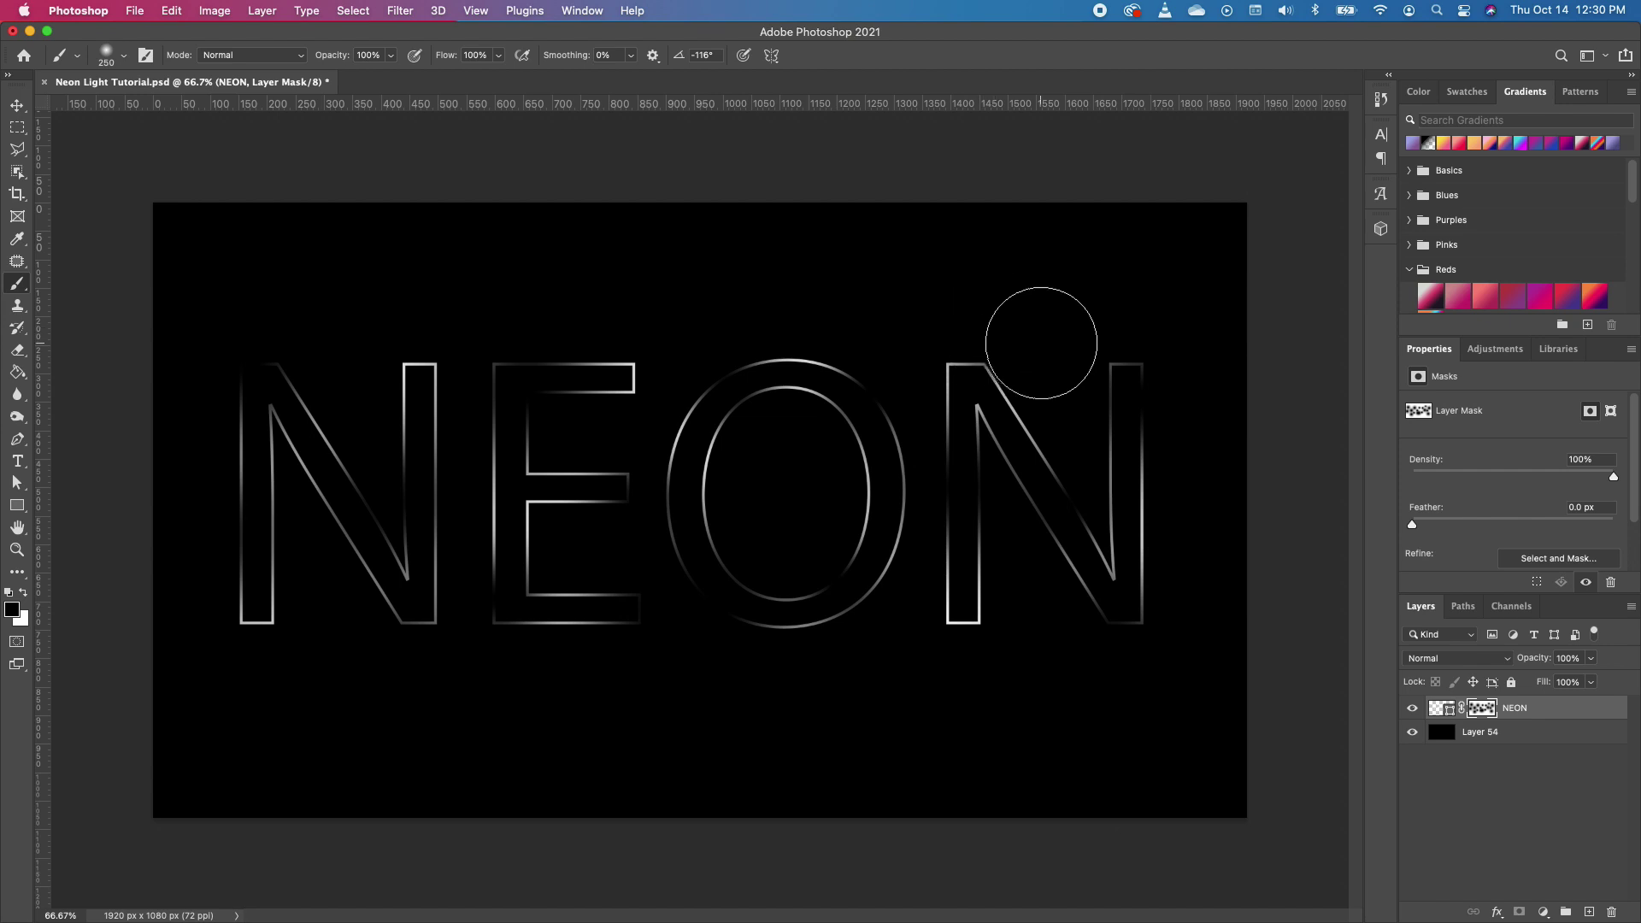
left_click(1004, 350)
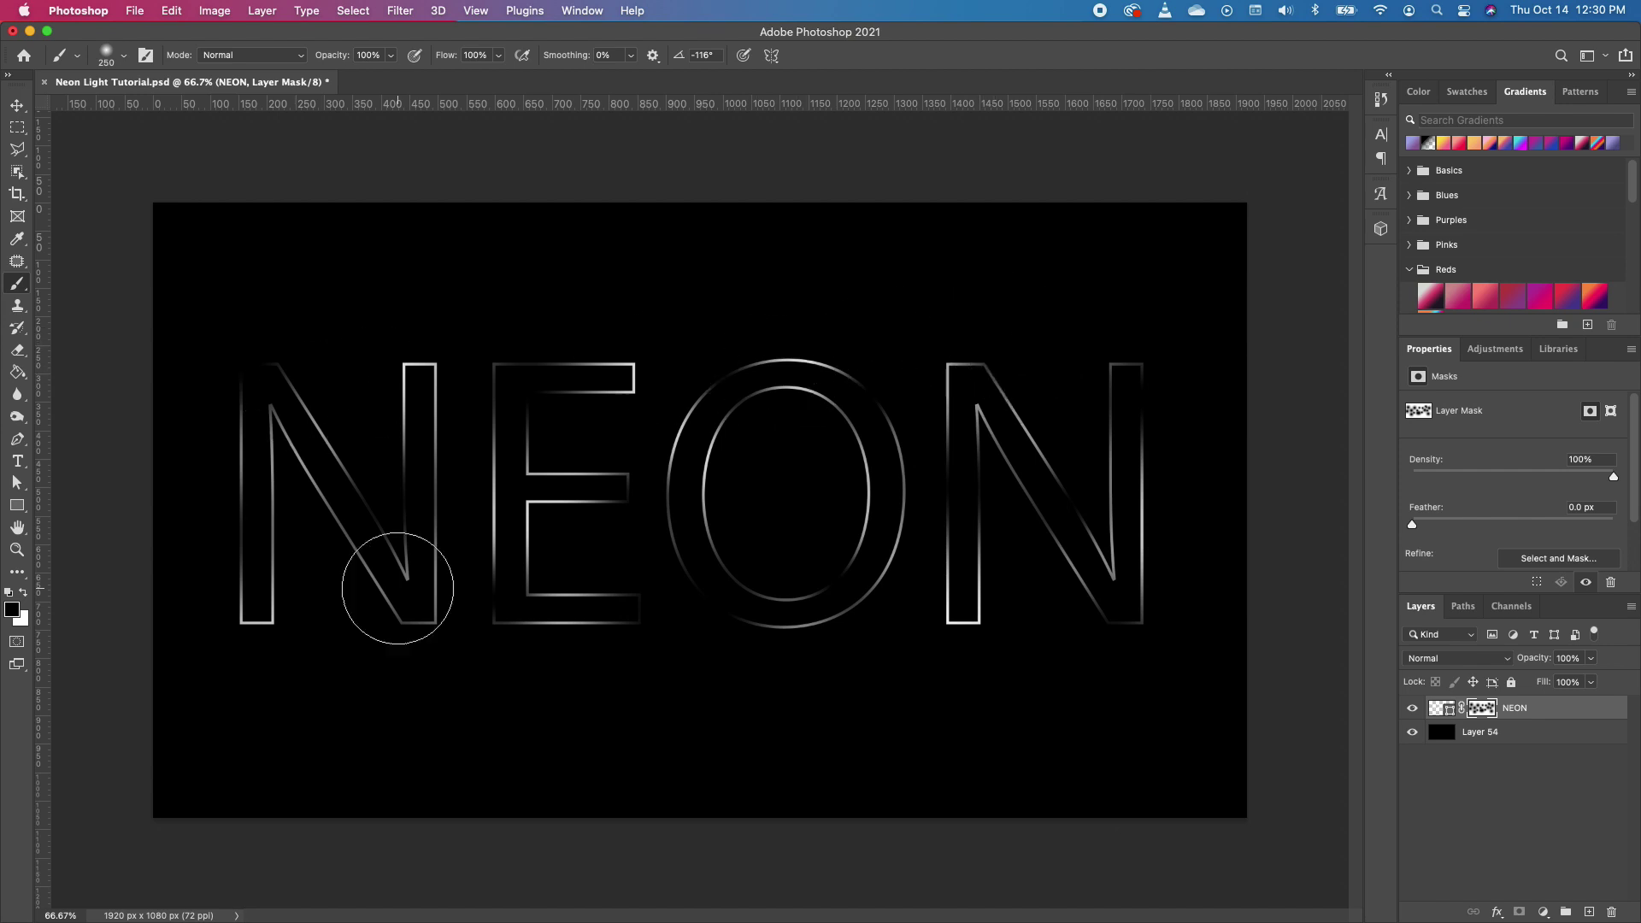
left_click_drag(233, 632, 240, 615)
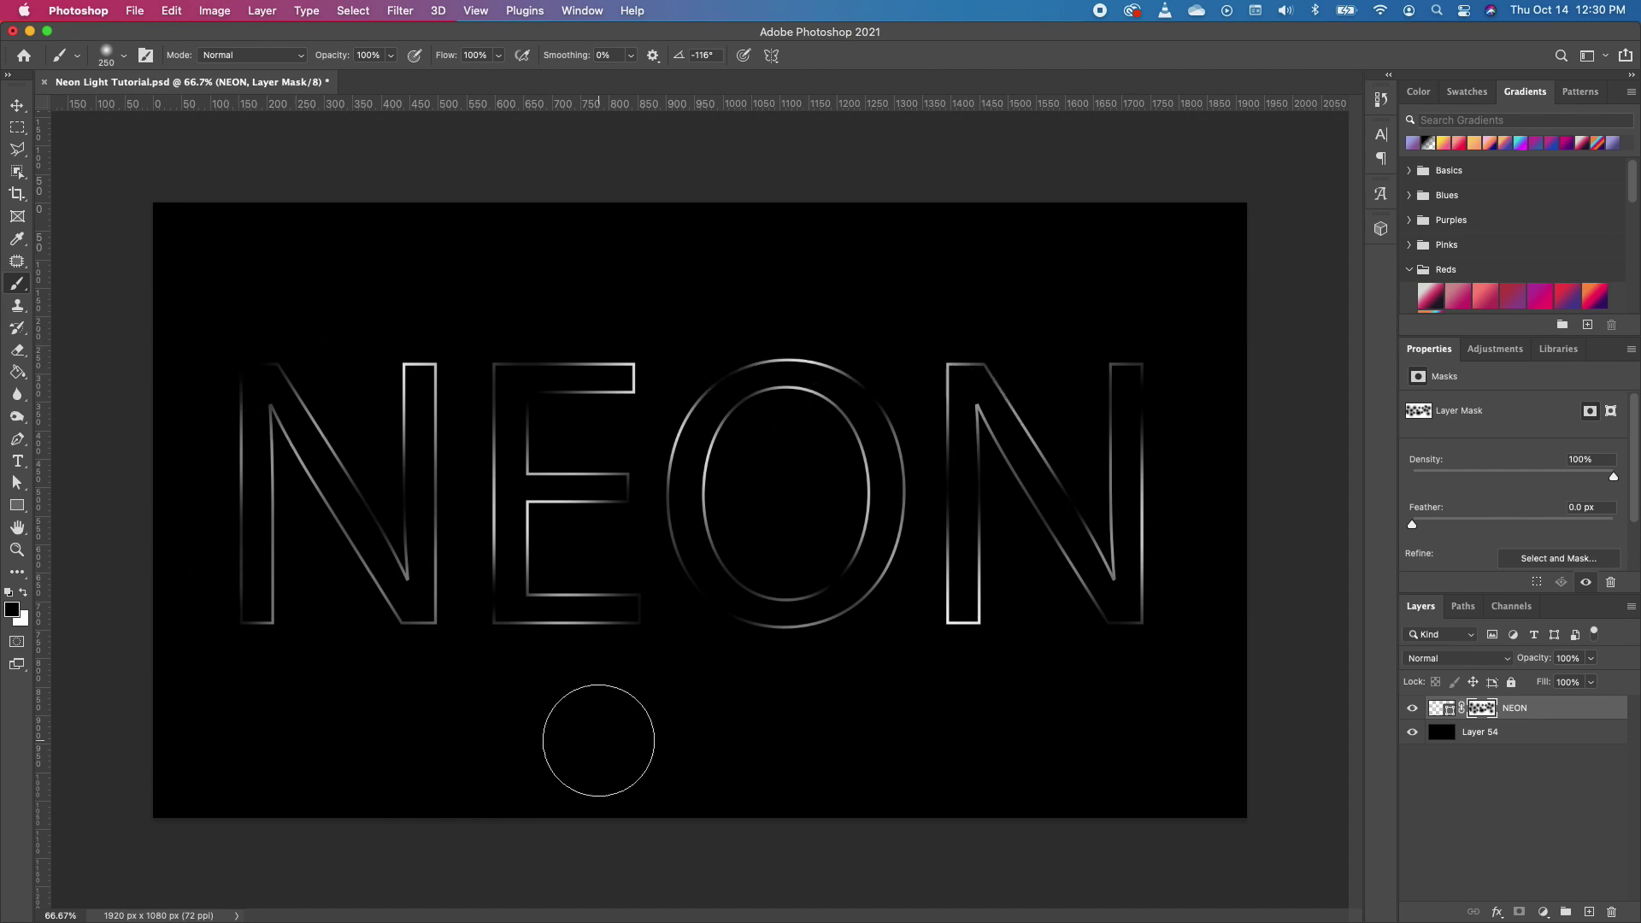
Step: Convert NEON to a smart object, duplicate it three times, and select NEON copy
right_click(1531, 711)
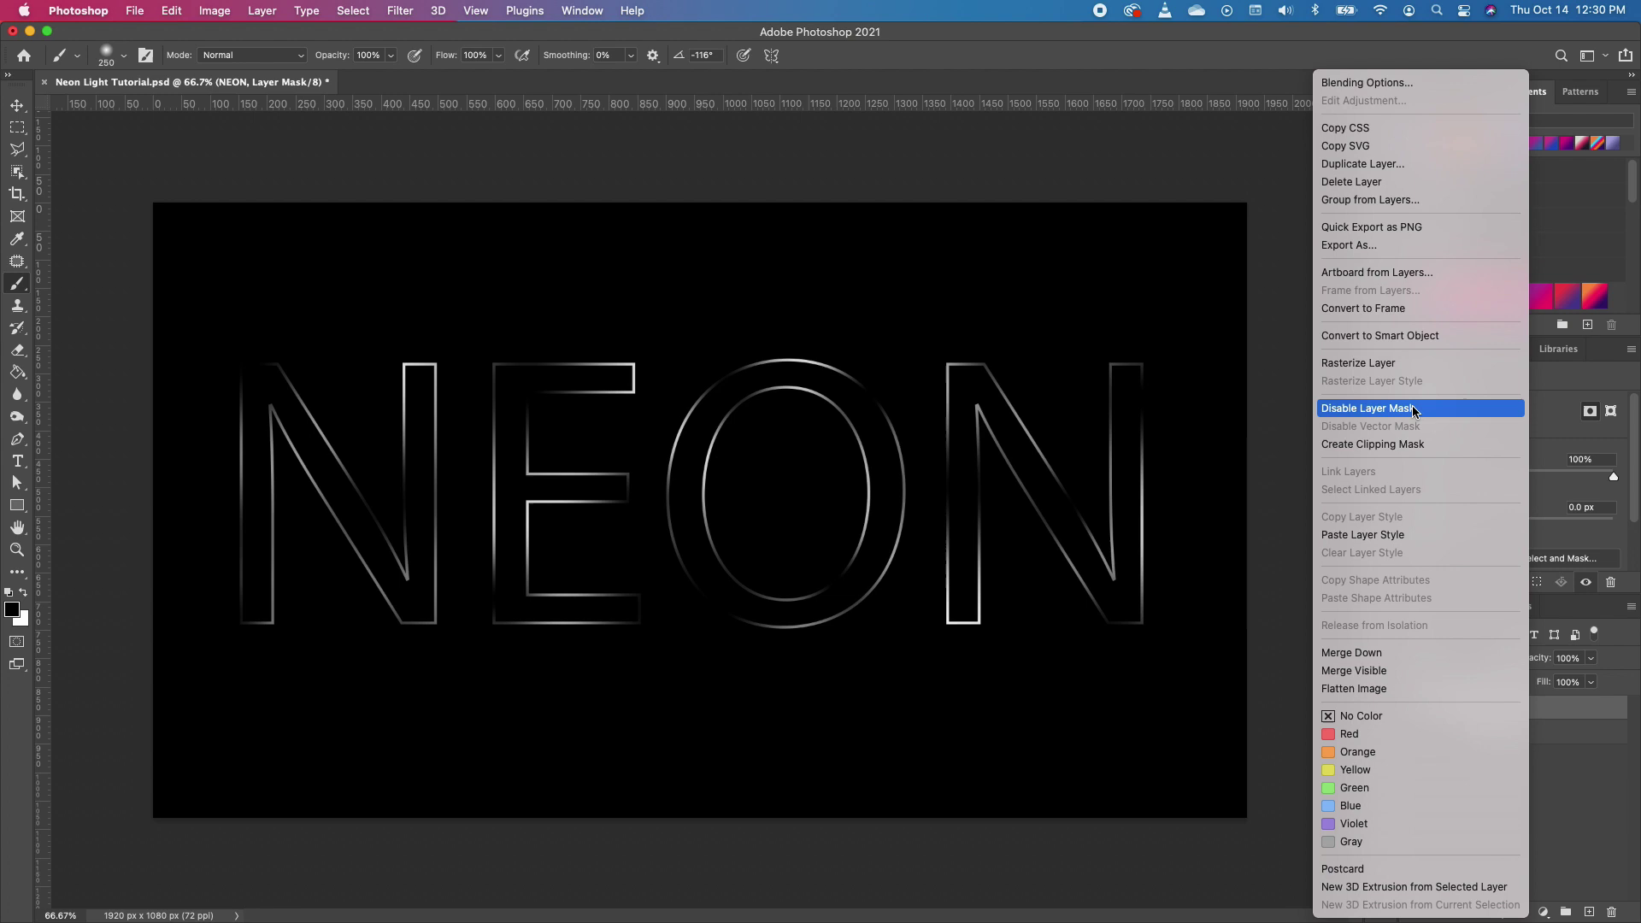
left_click(1443, 333)
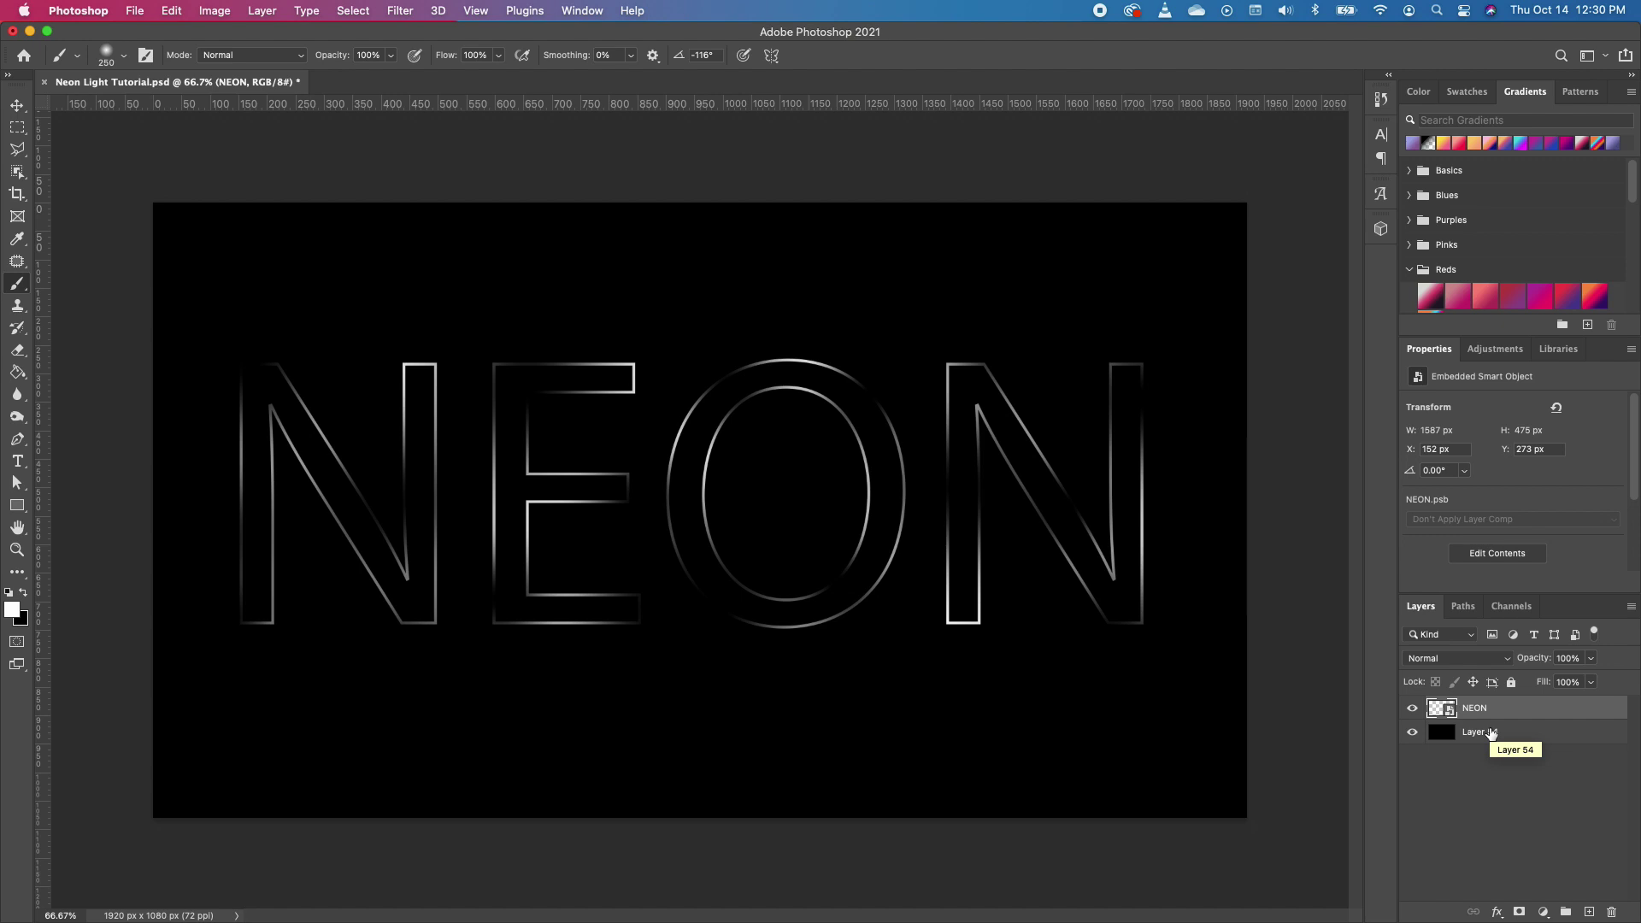
key("super+j")
key("super+j")
key("super+j")
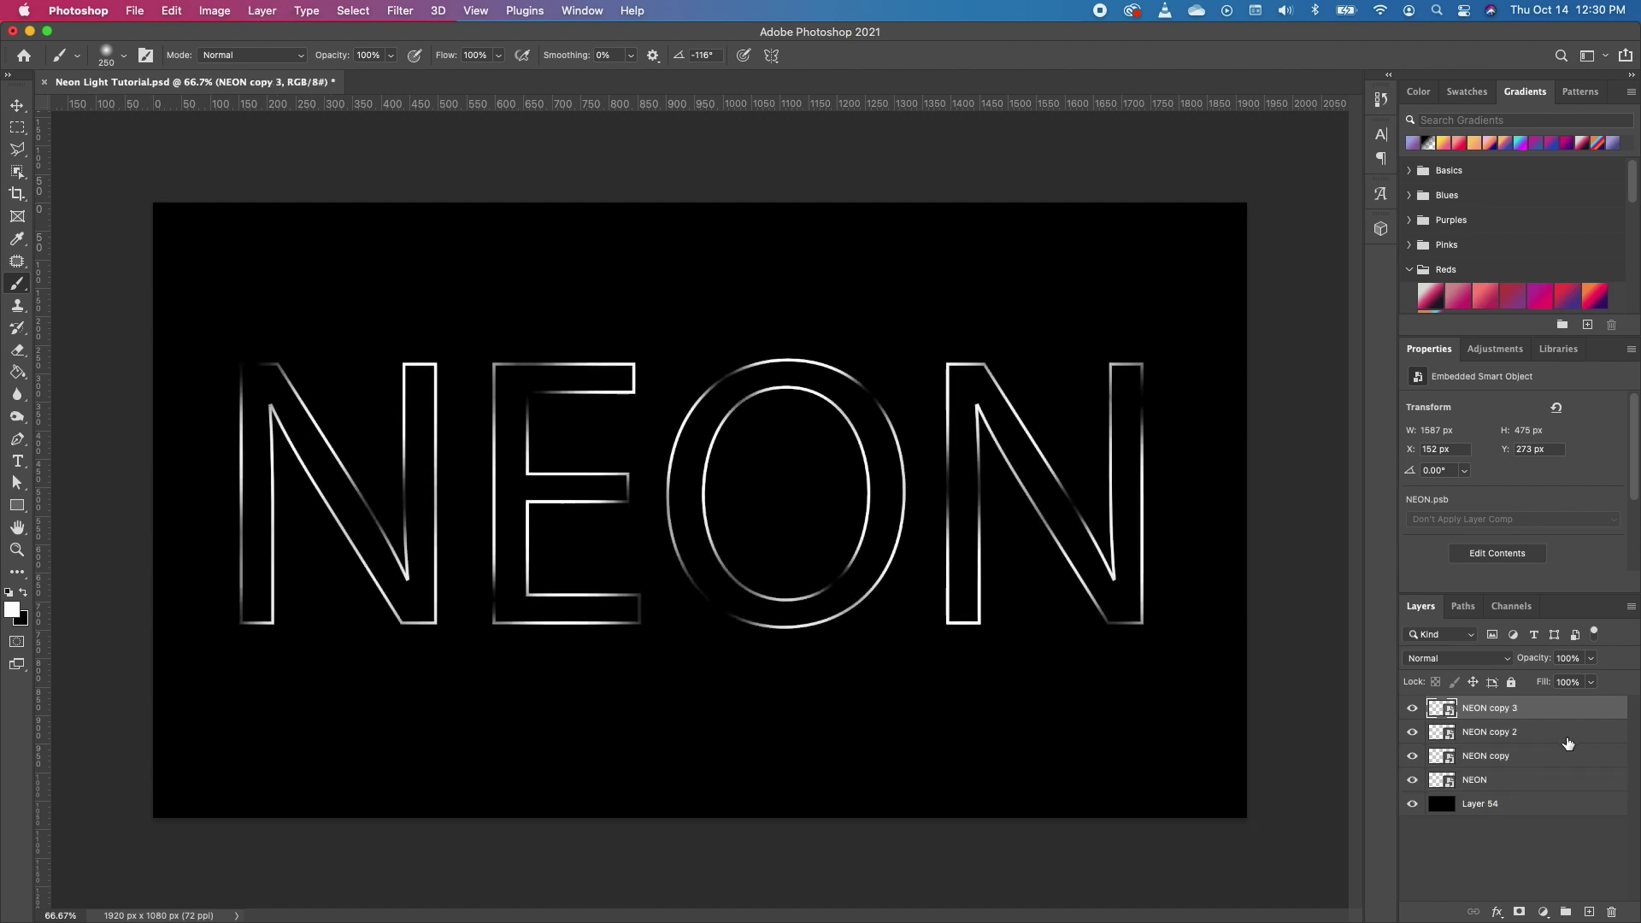
left_click(1509, 759)
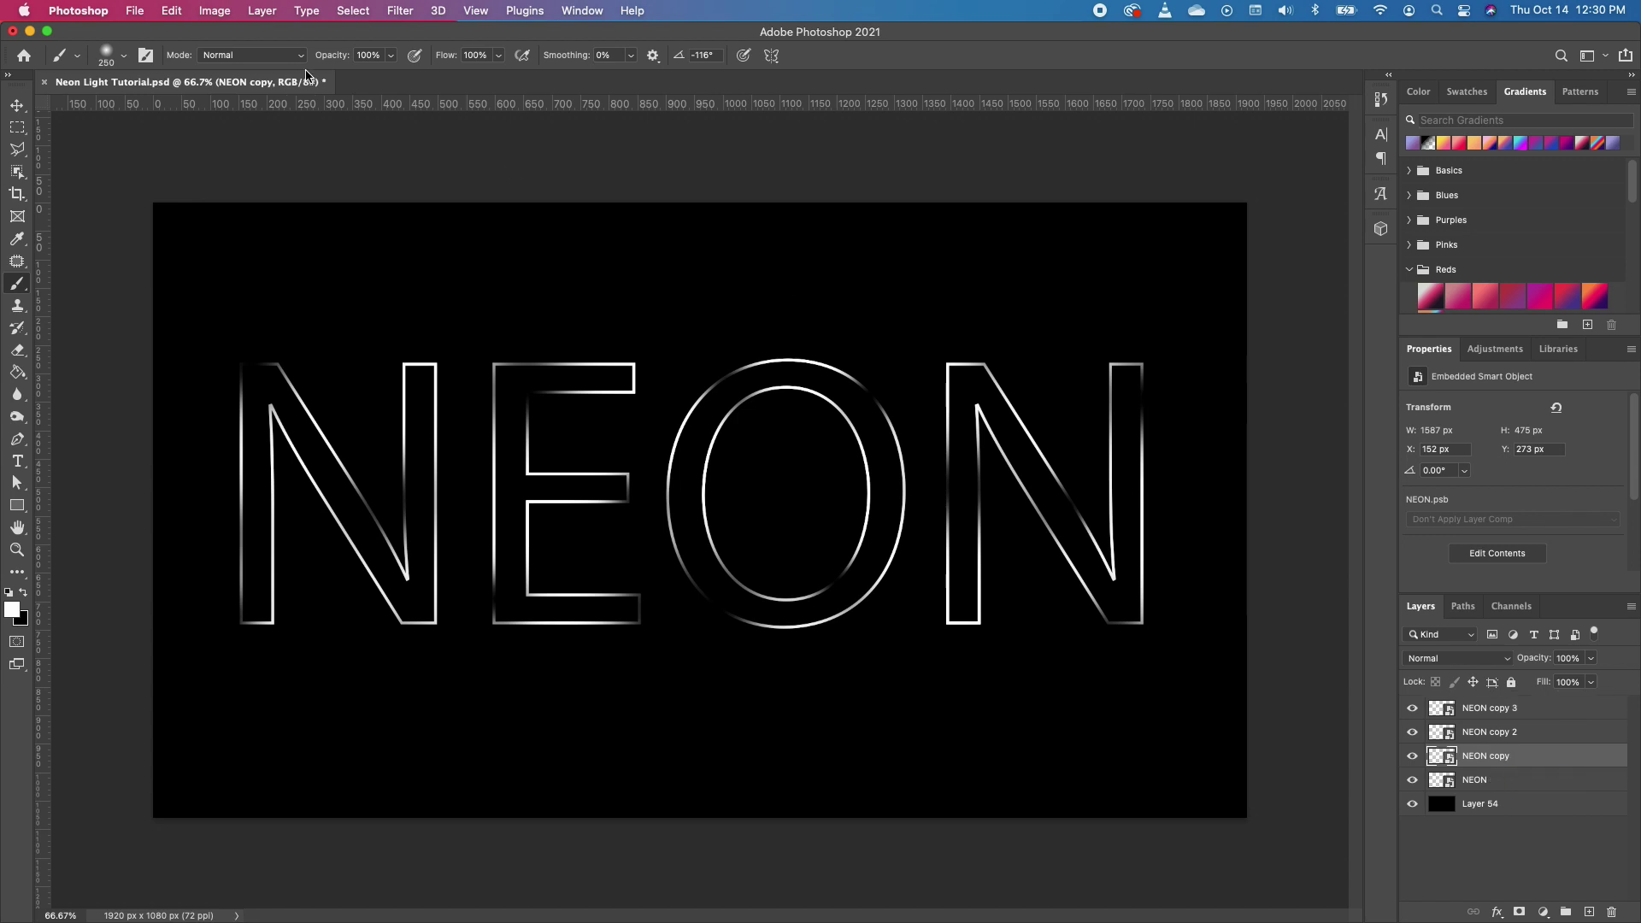
Step: Apply a 5 px Gaussian Blur to the NEON copy layer
left_click(408, 12)
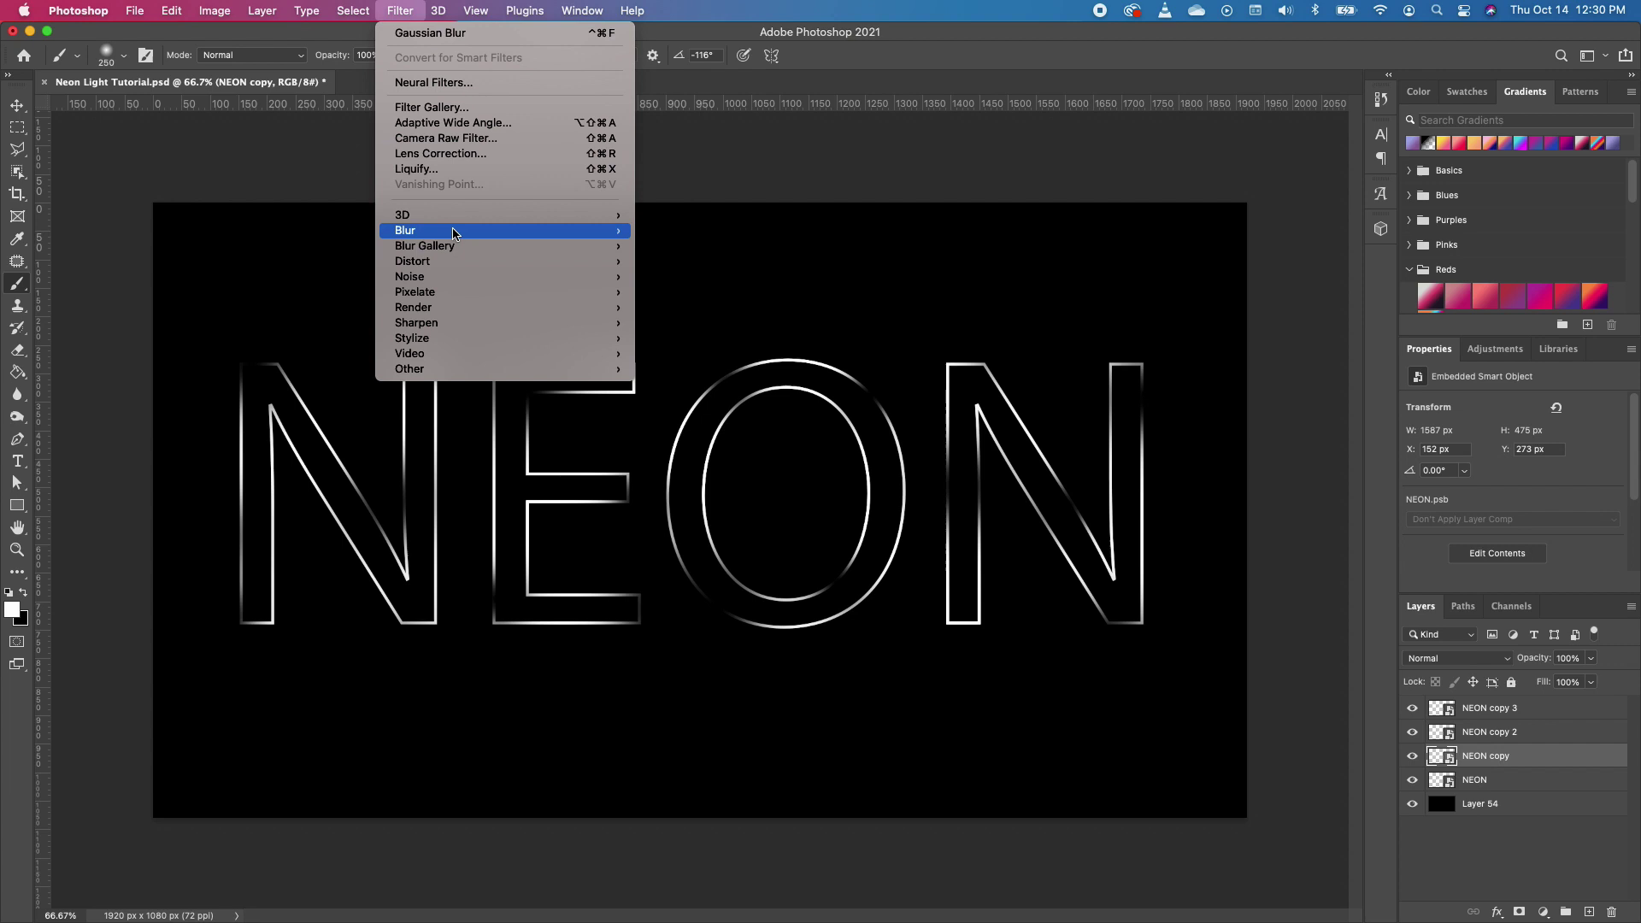
mouse_move(453, 231)
left_click(708, 292)
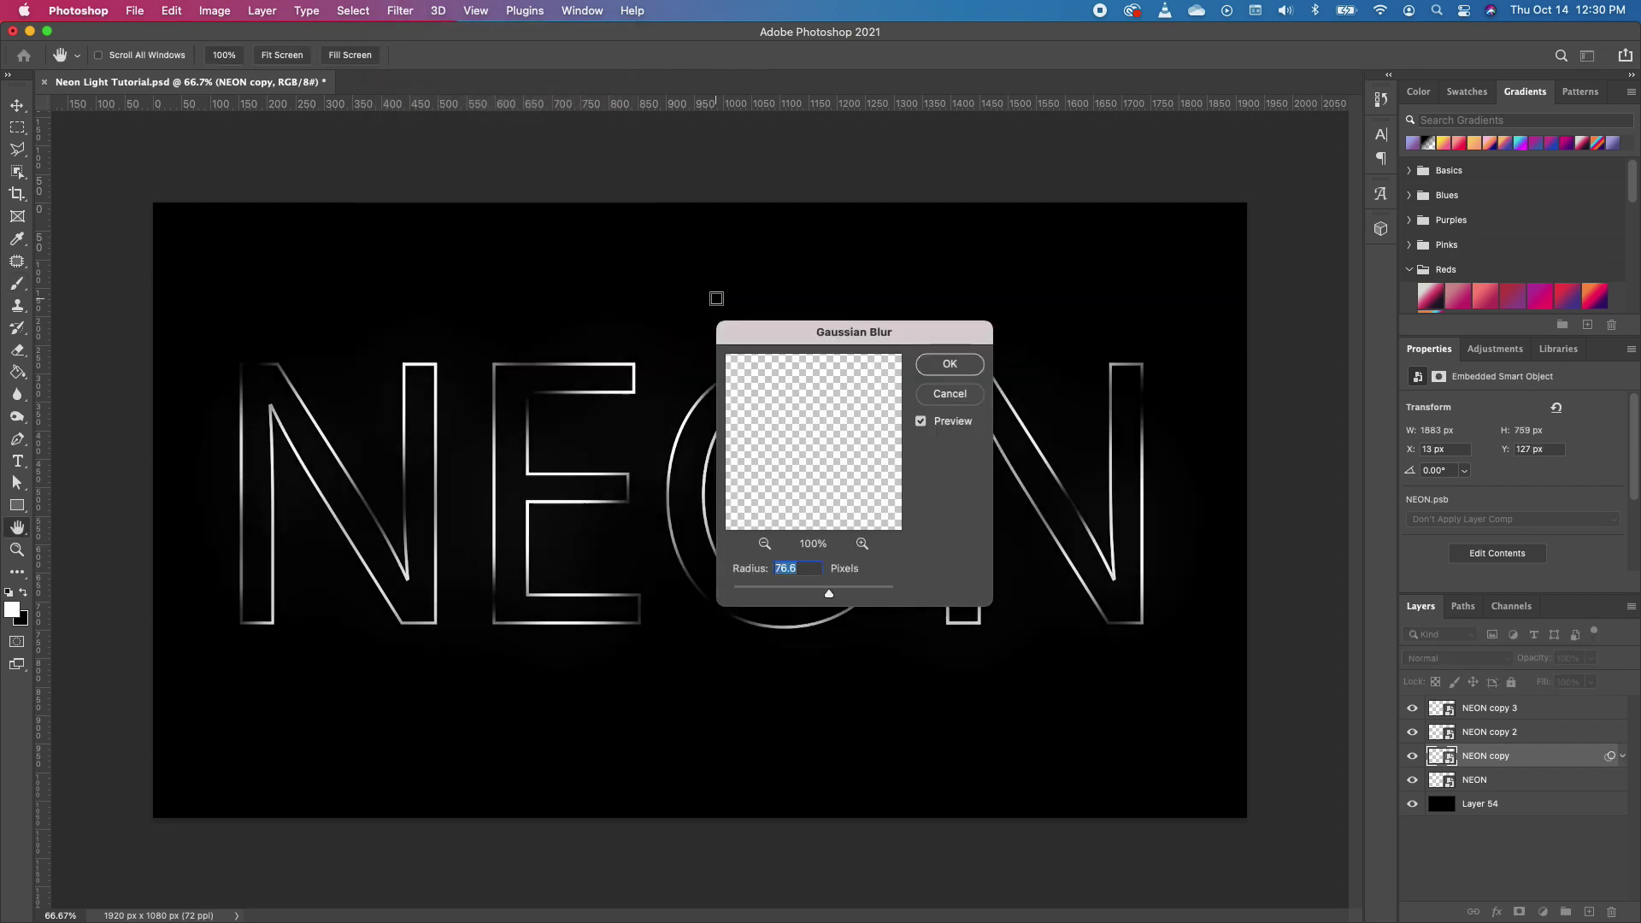
left_click_drag(826, 594, 783, 595)
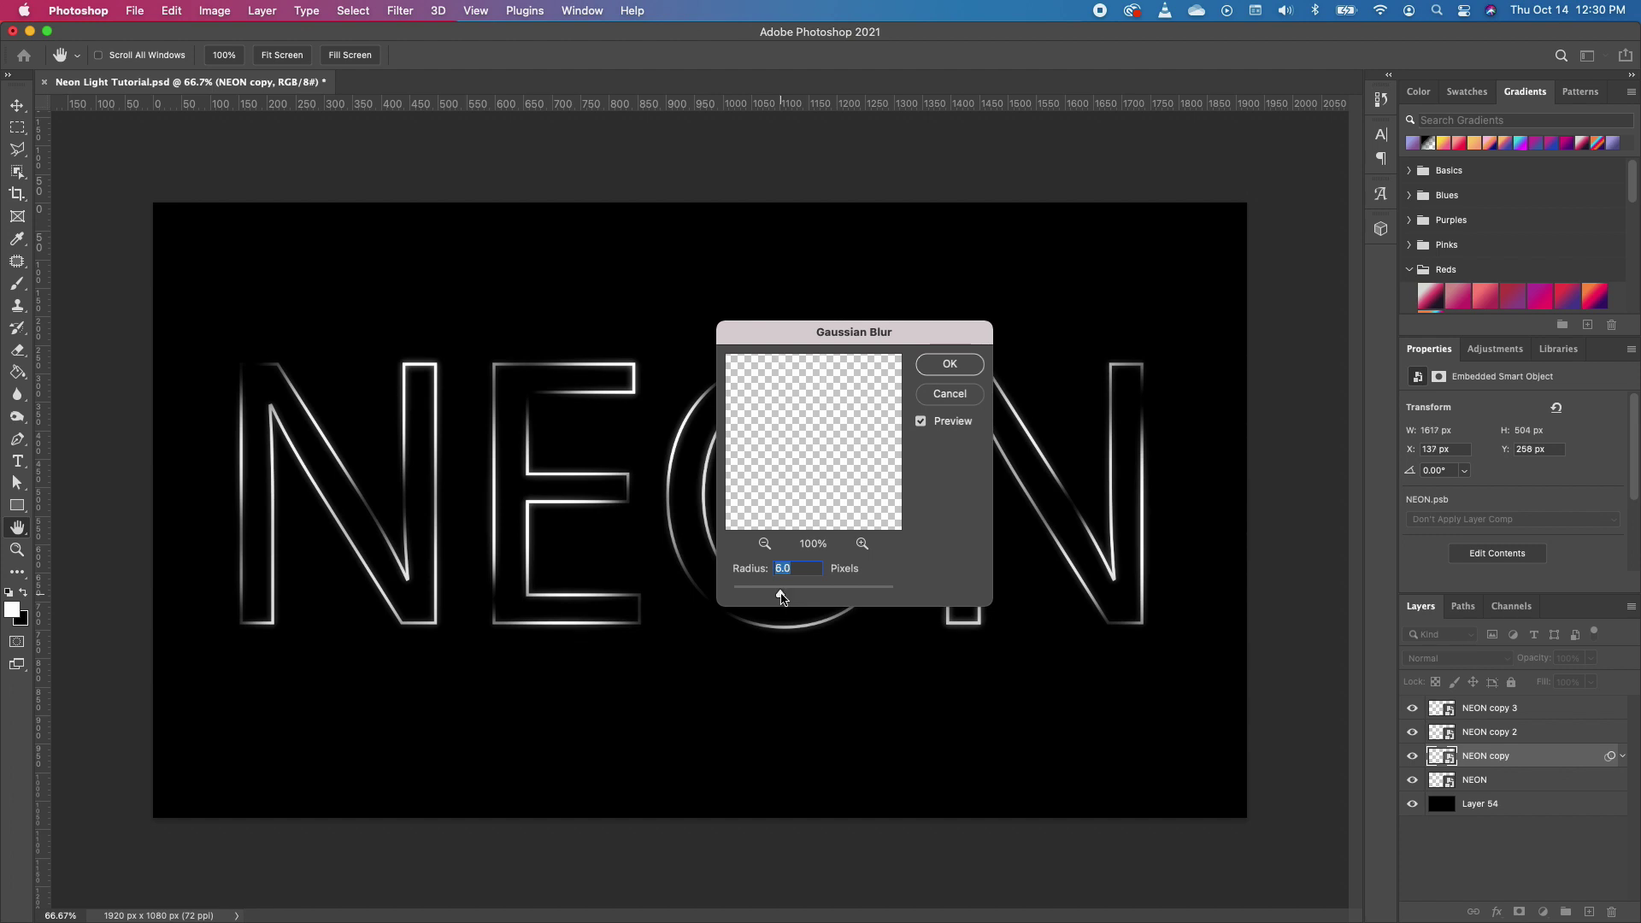
left_click_drag(780, 596, 776, 596)
type("5")
left_click(952, 363)
Step: Apply an 8 px Gaussian Blur to NEON copy 2
left_click(1498, 737)
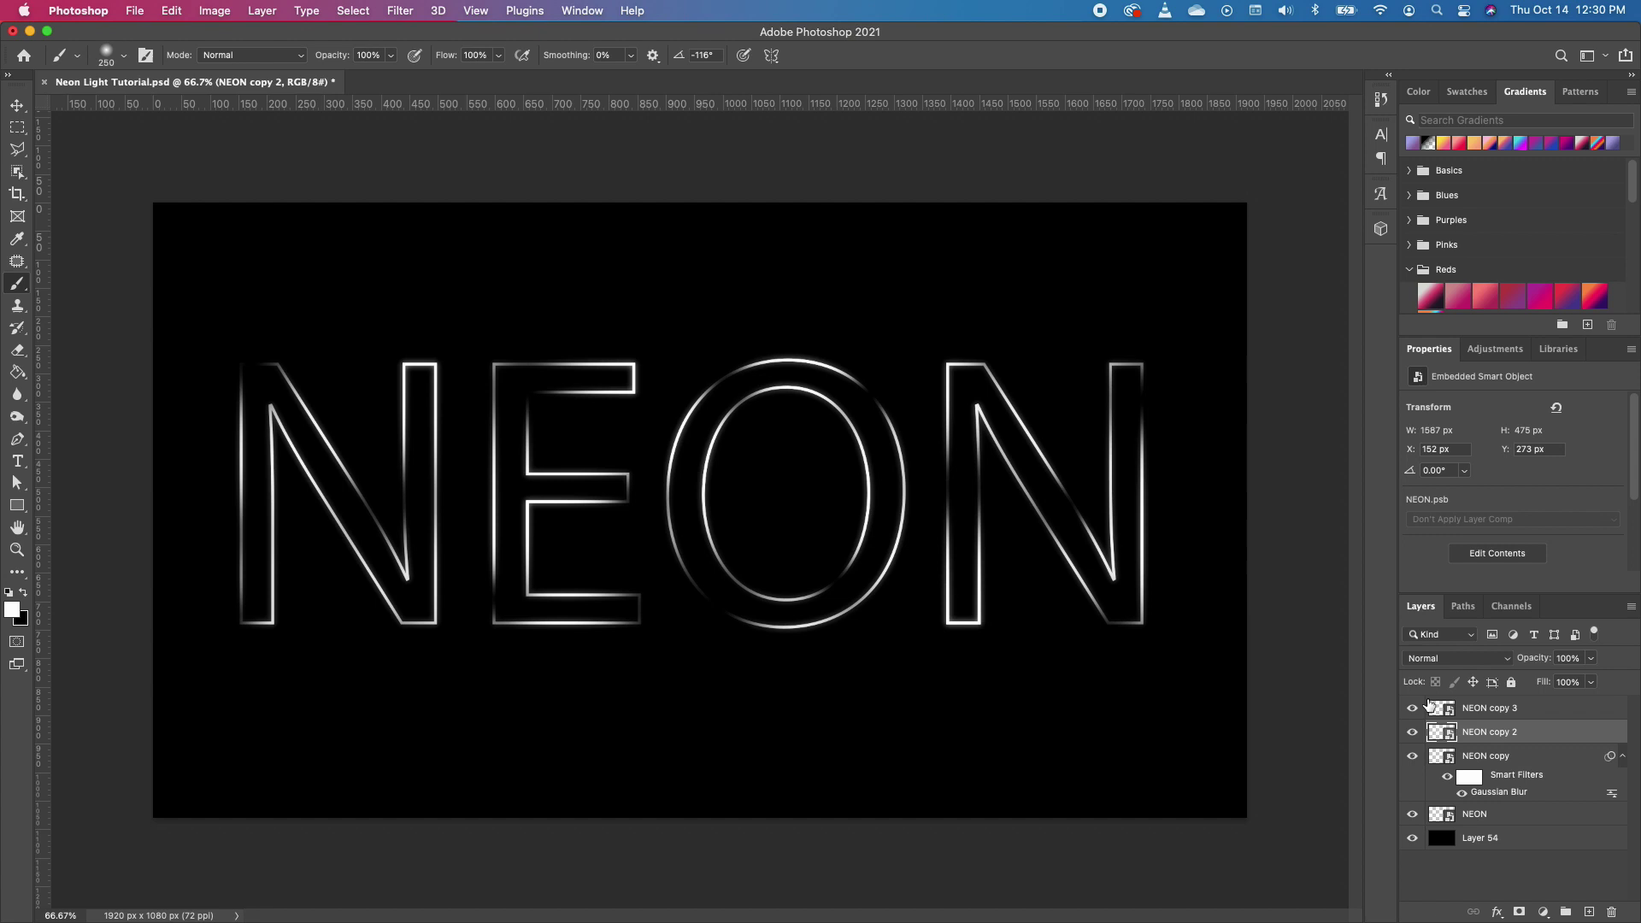
left_click(395, 10)
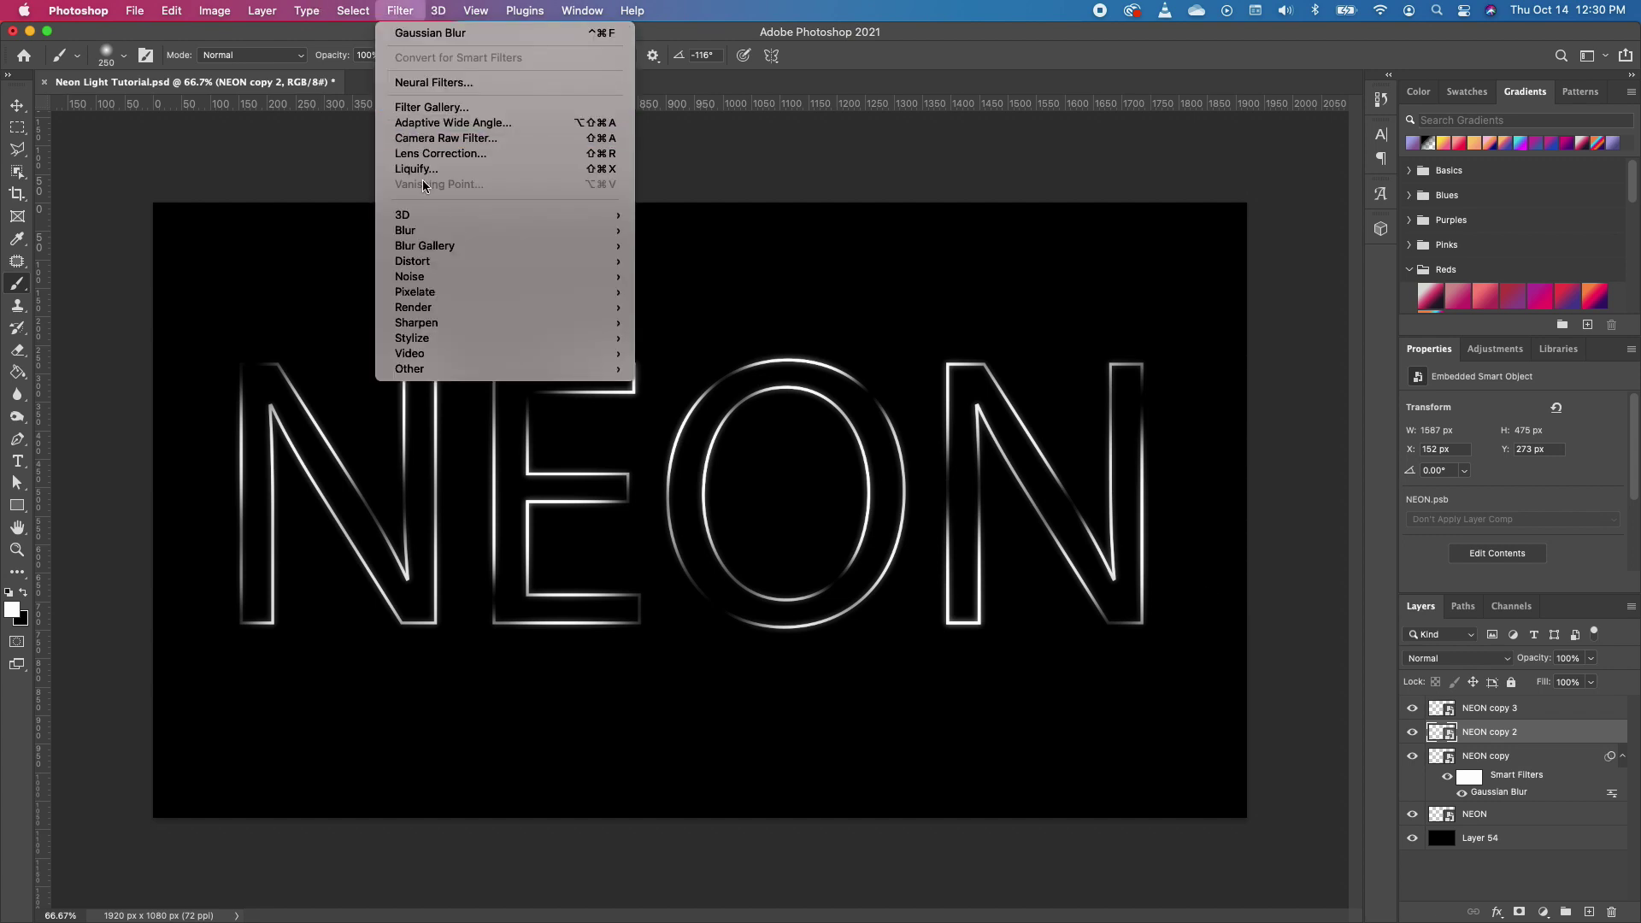
mouse_move(513, 230)
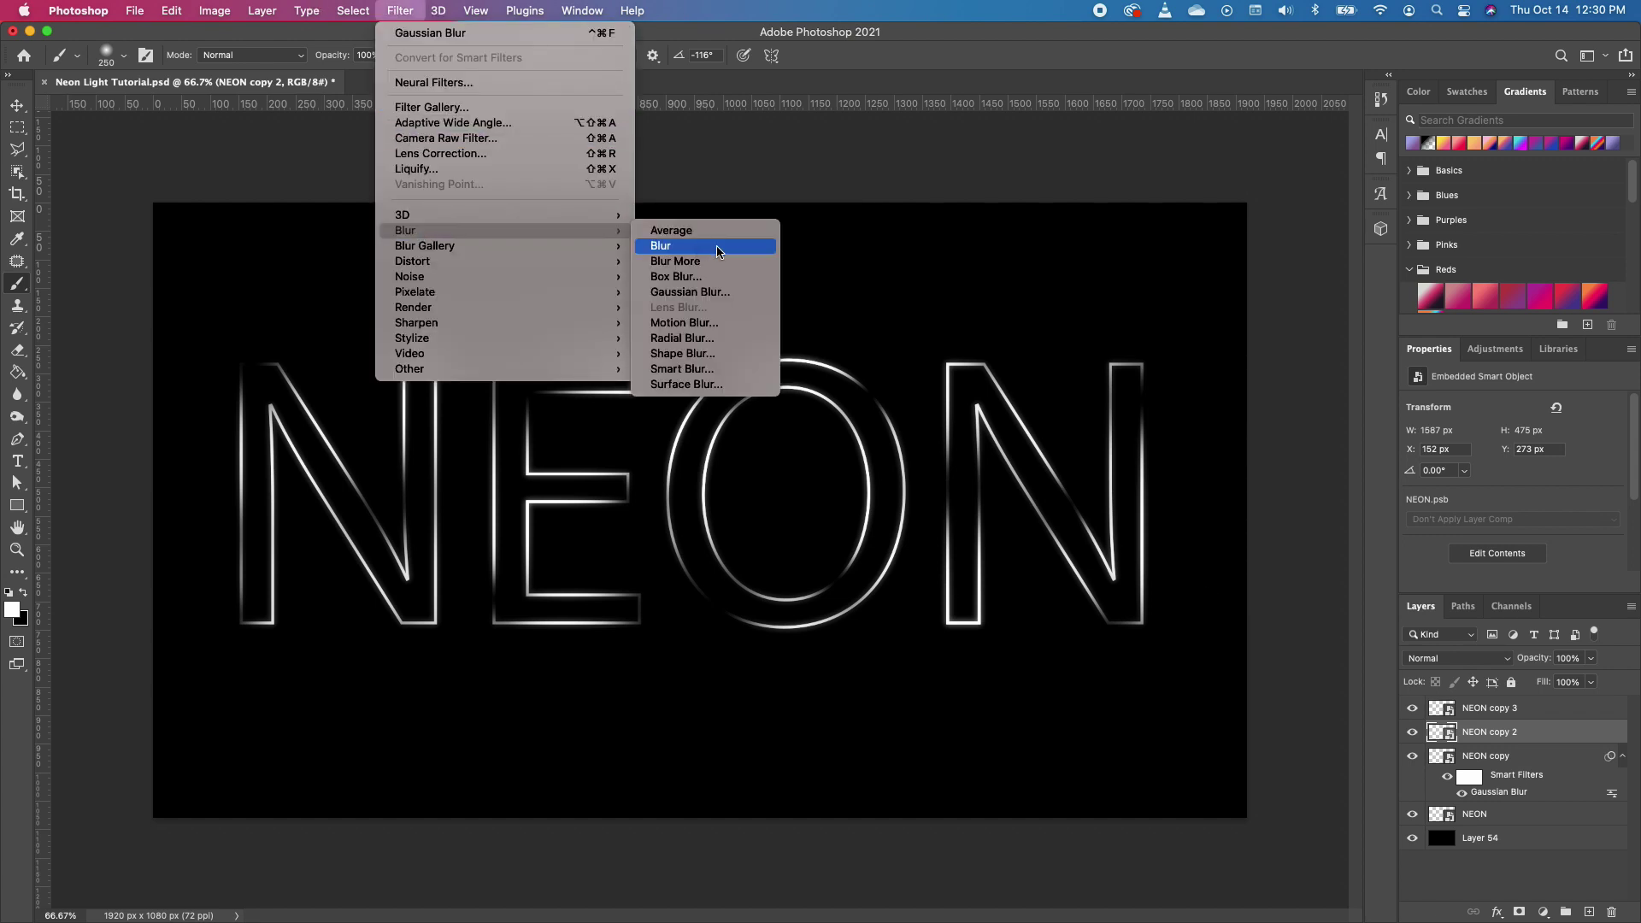
left_click(690, 292)
left_click_drag(783, 597, 789, 596)
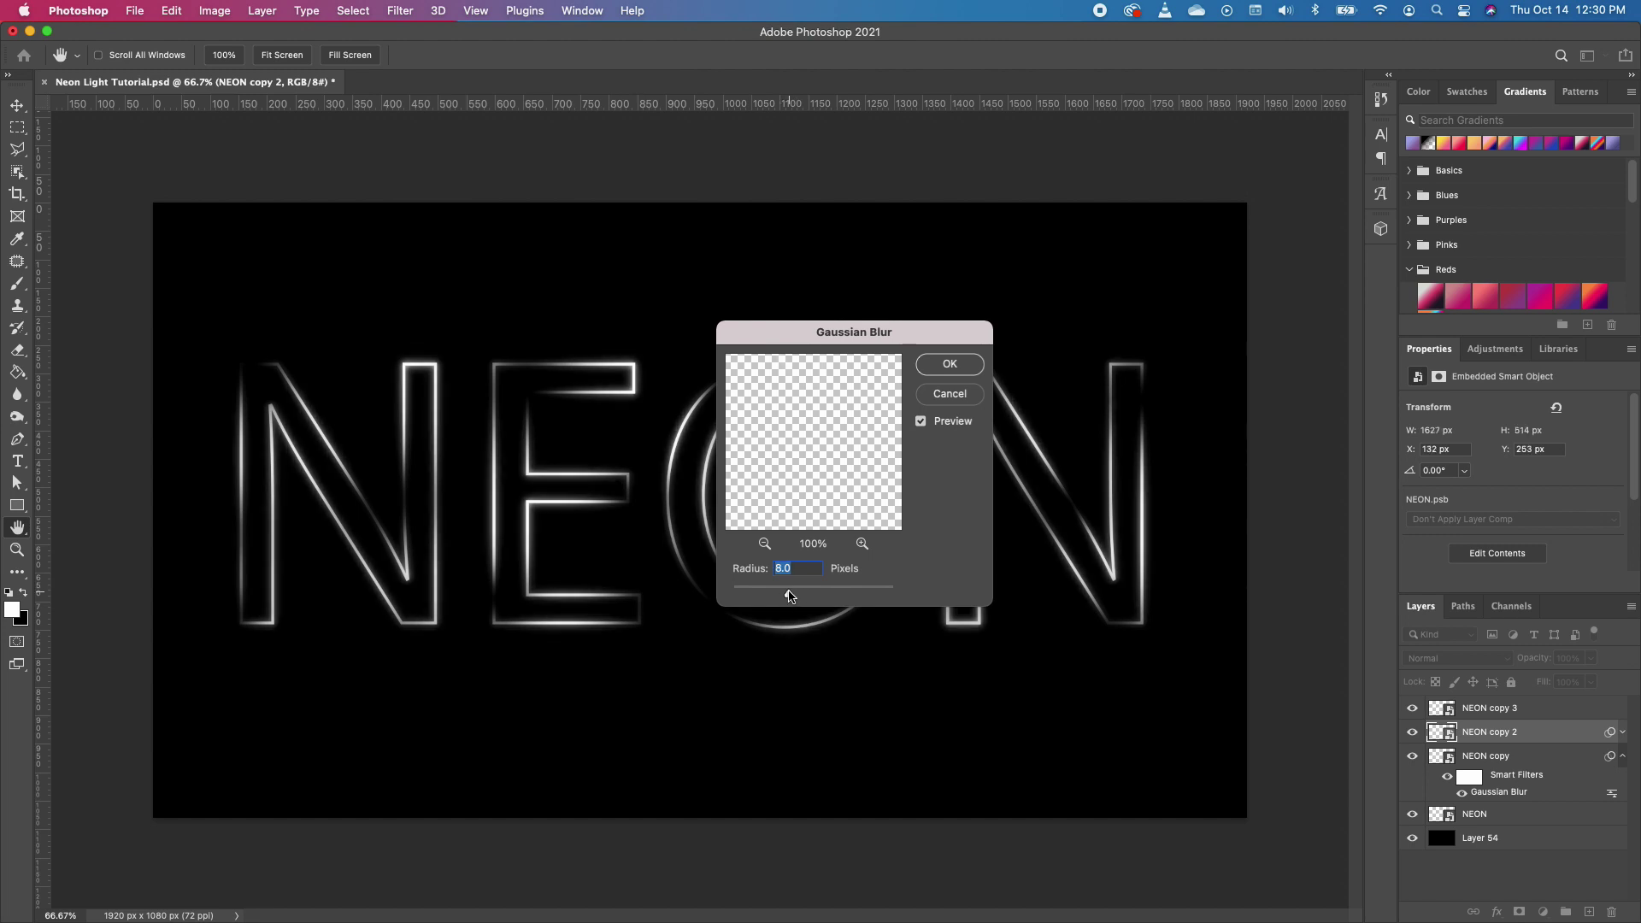
left_click(950, 364)
Step: Apply a 10 px Gaussian Blur to NEON copy 3
left_click(1531, 717)
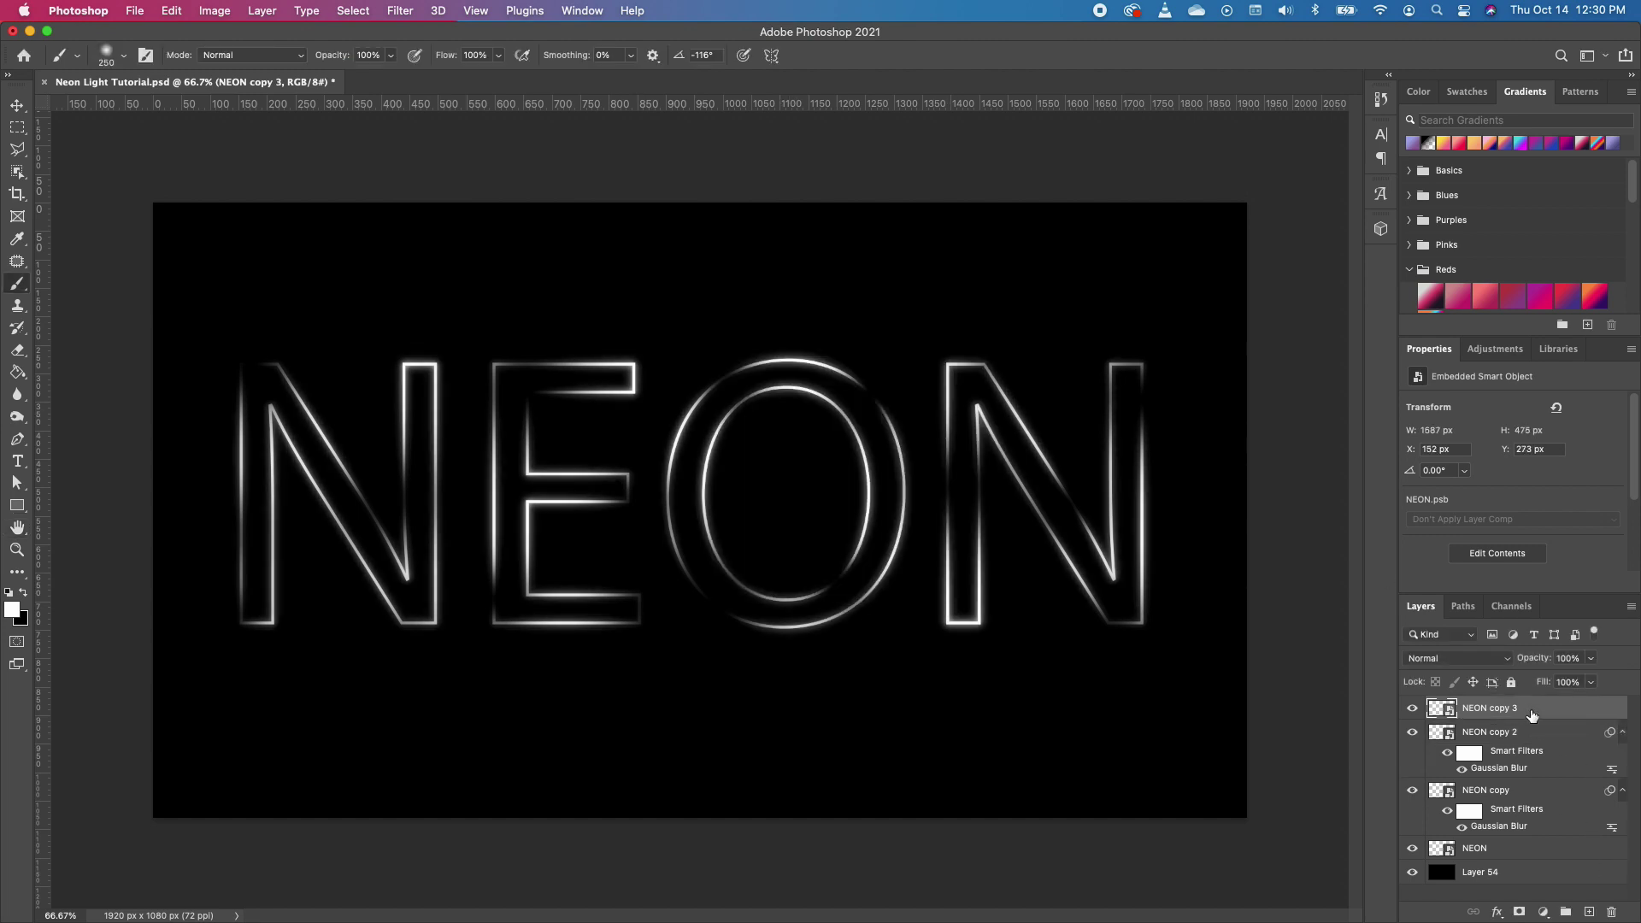
left_click(398, 11)
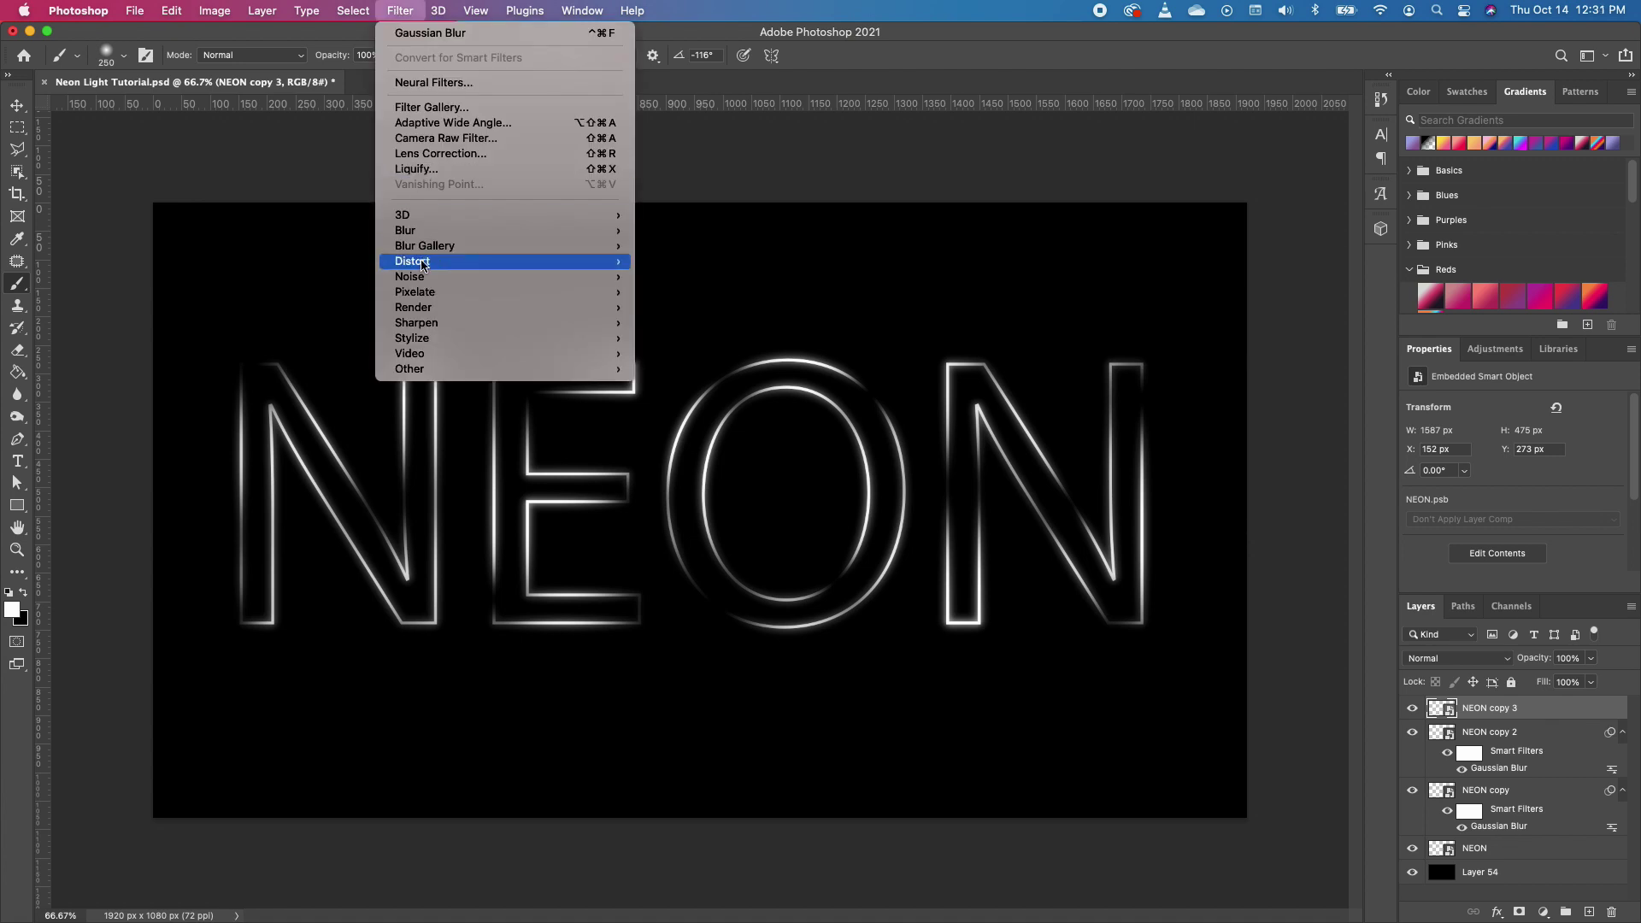
mouse_move(436, 231)
left_click(759, 292)
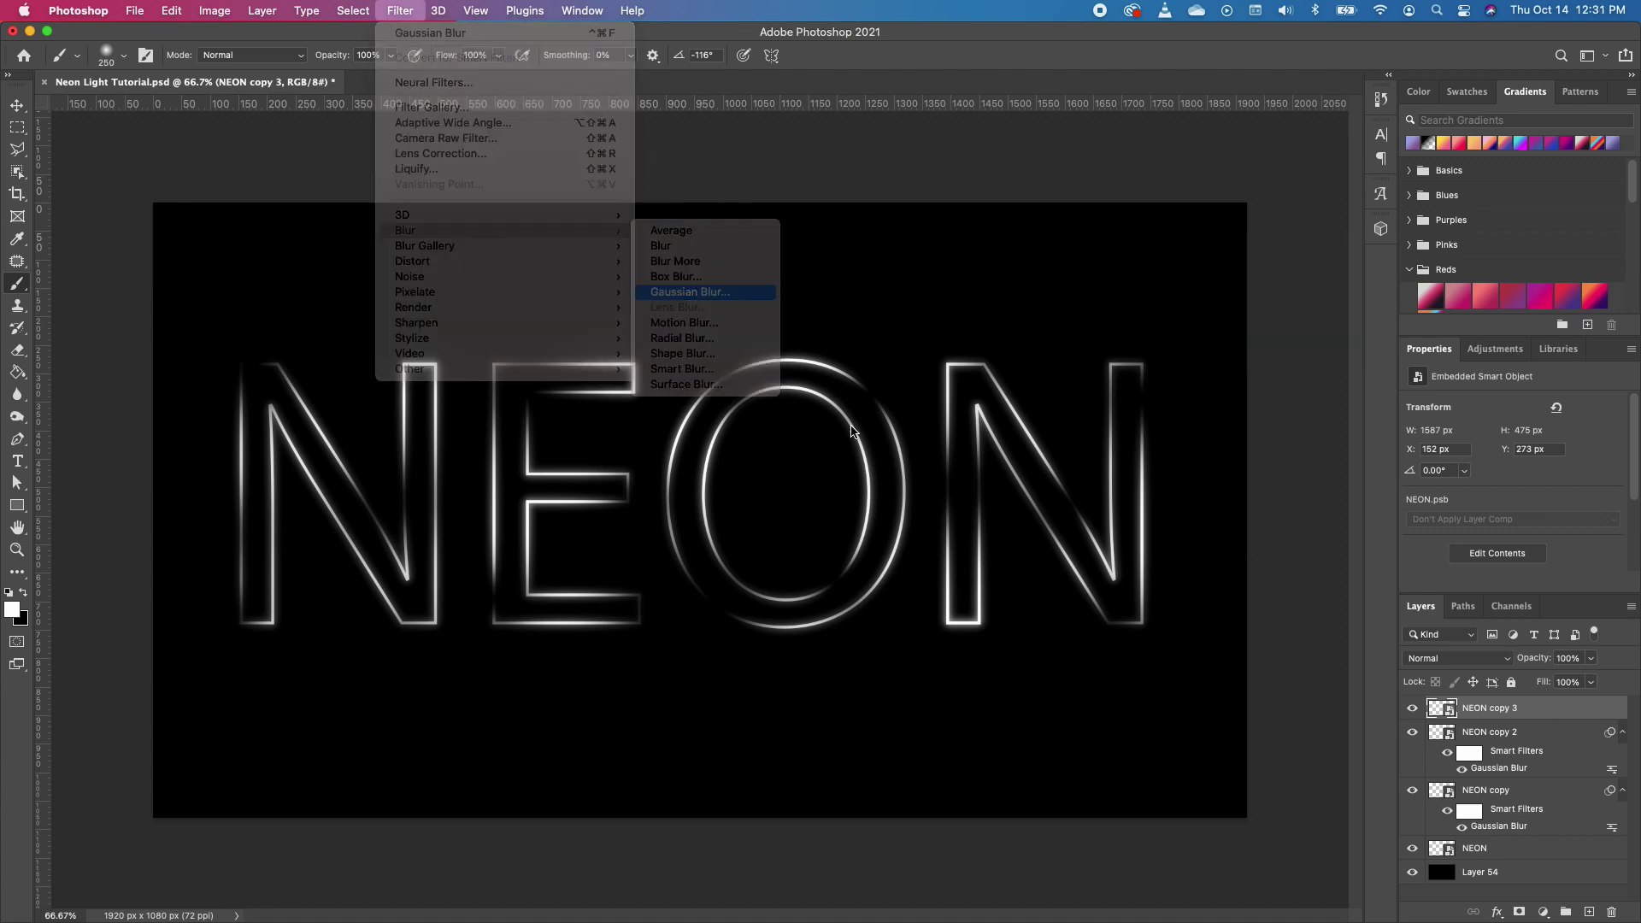
left_click_drag(788, 593, 795, 594)
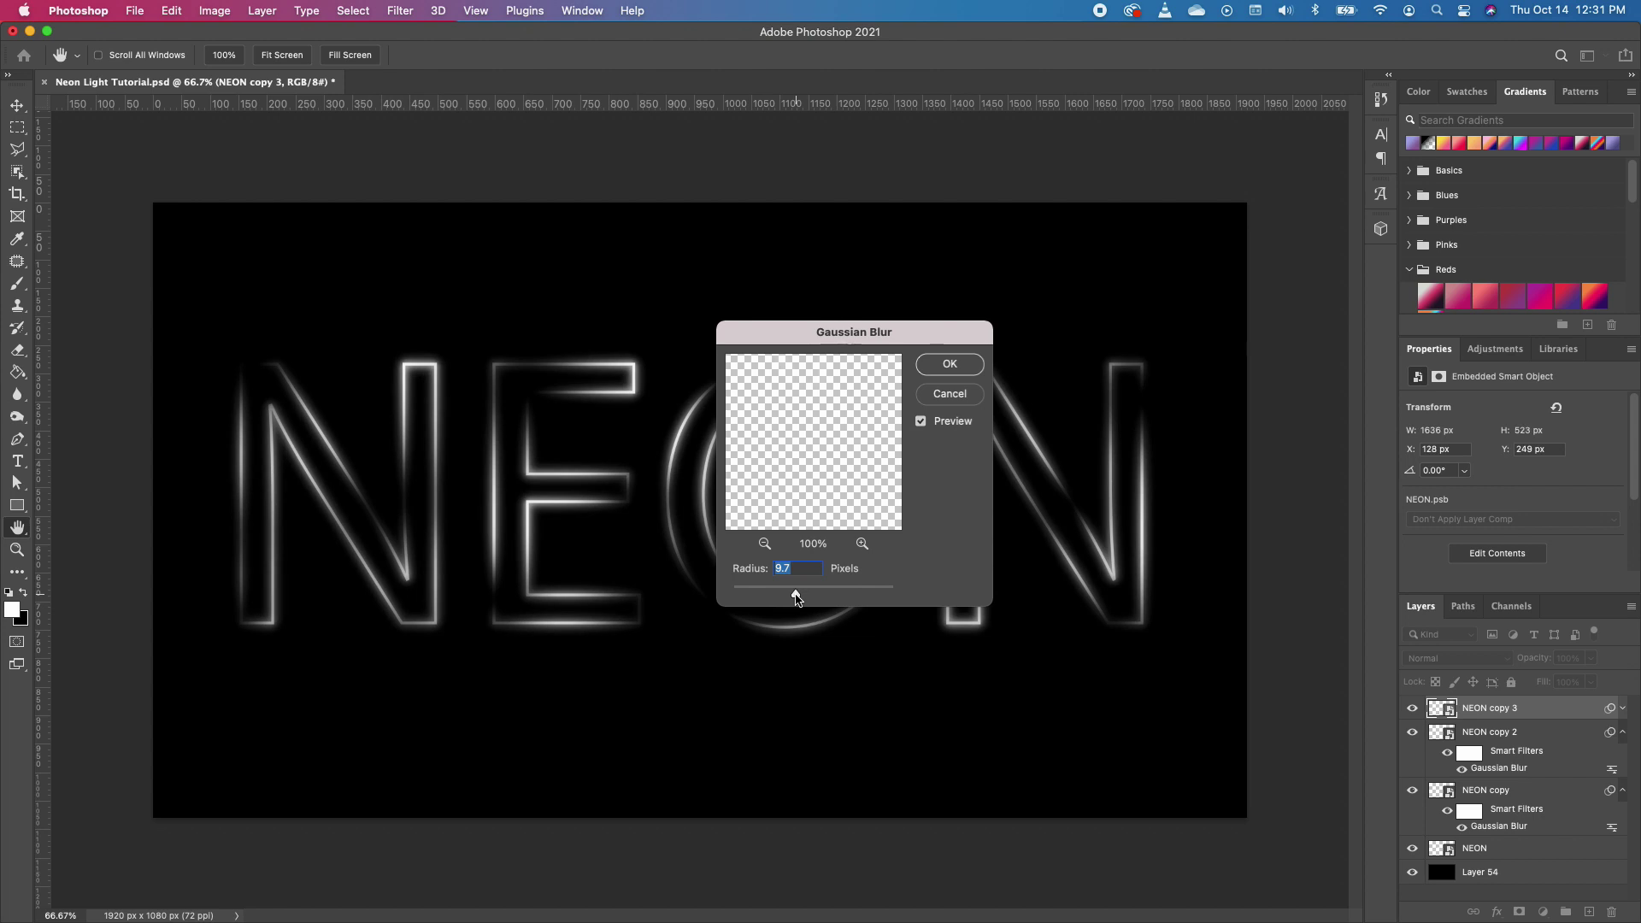
type("10")
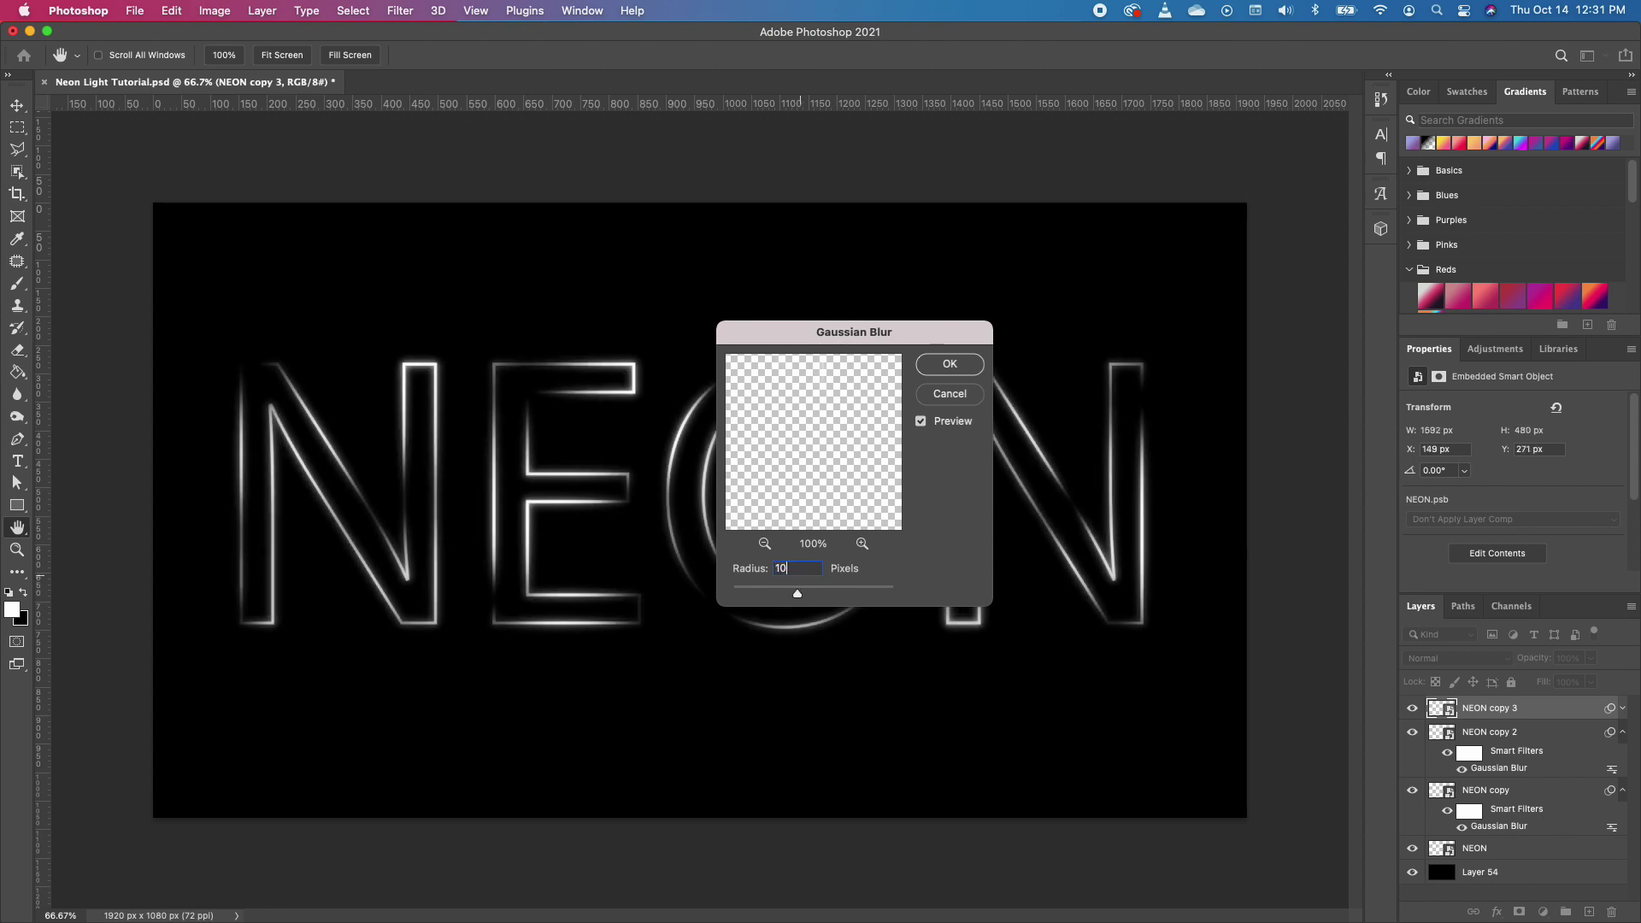
left_click(935, 368)
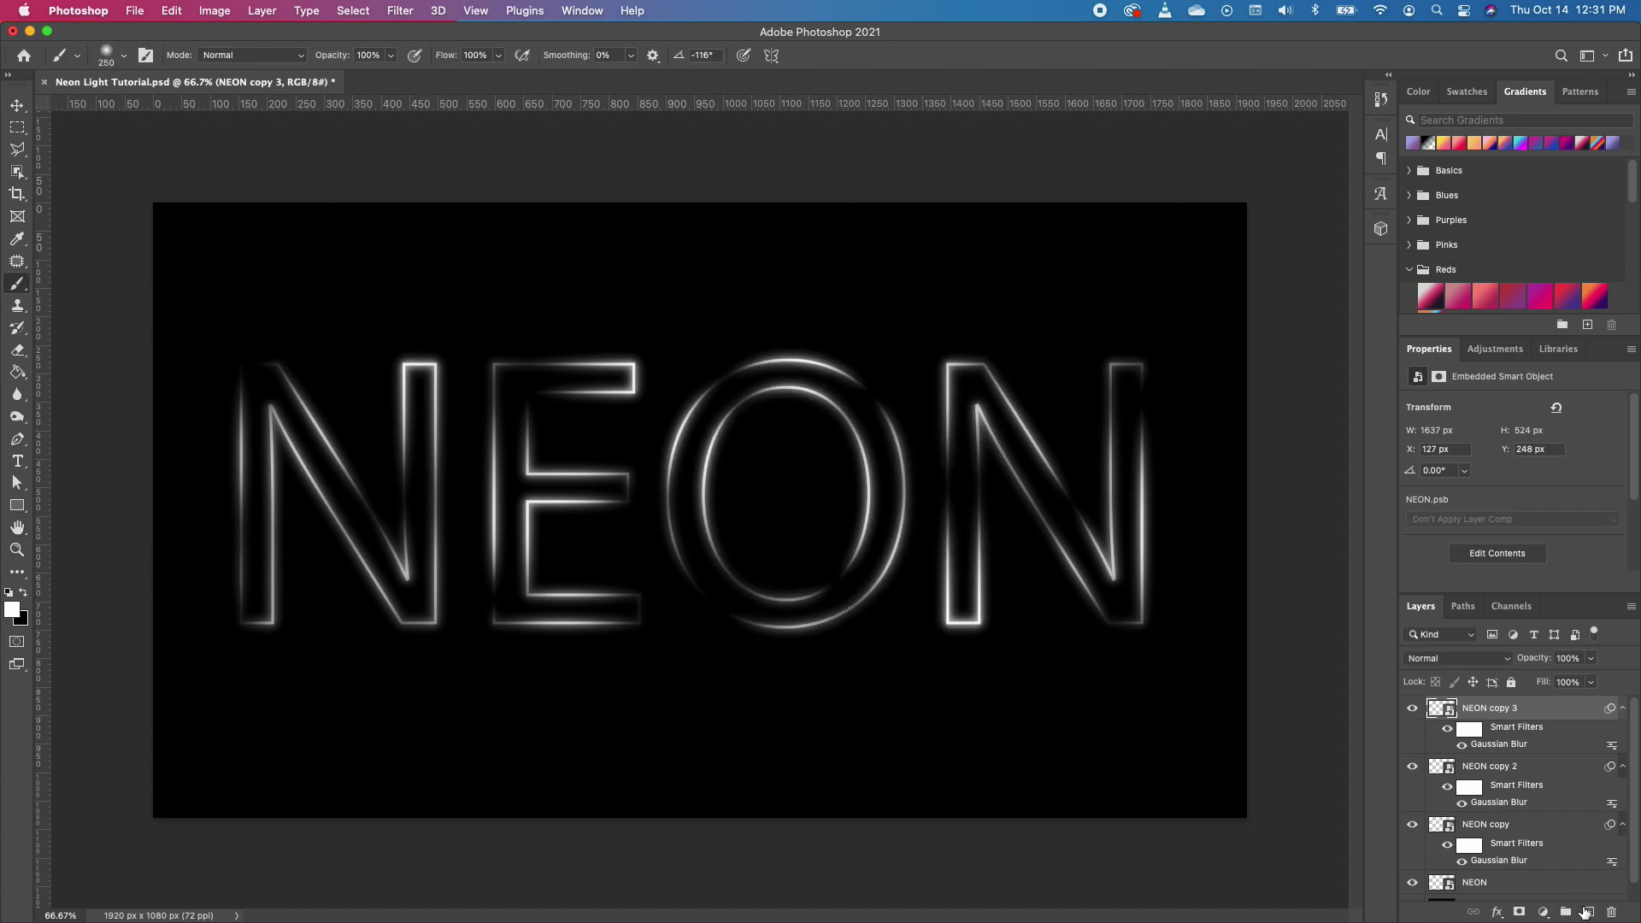
Step: Add Layer 55 and dab soft white glow spots on the first N and the E
left_click(1585, 911)
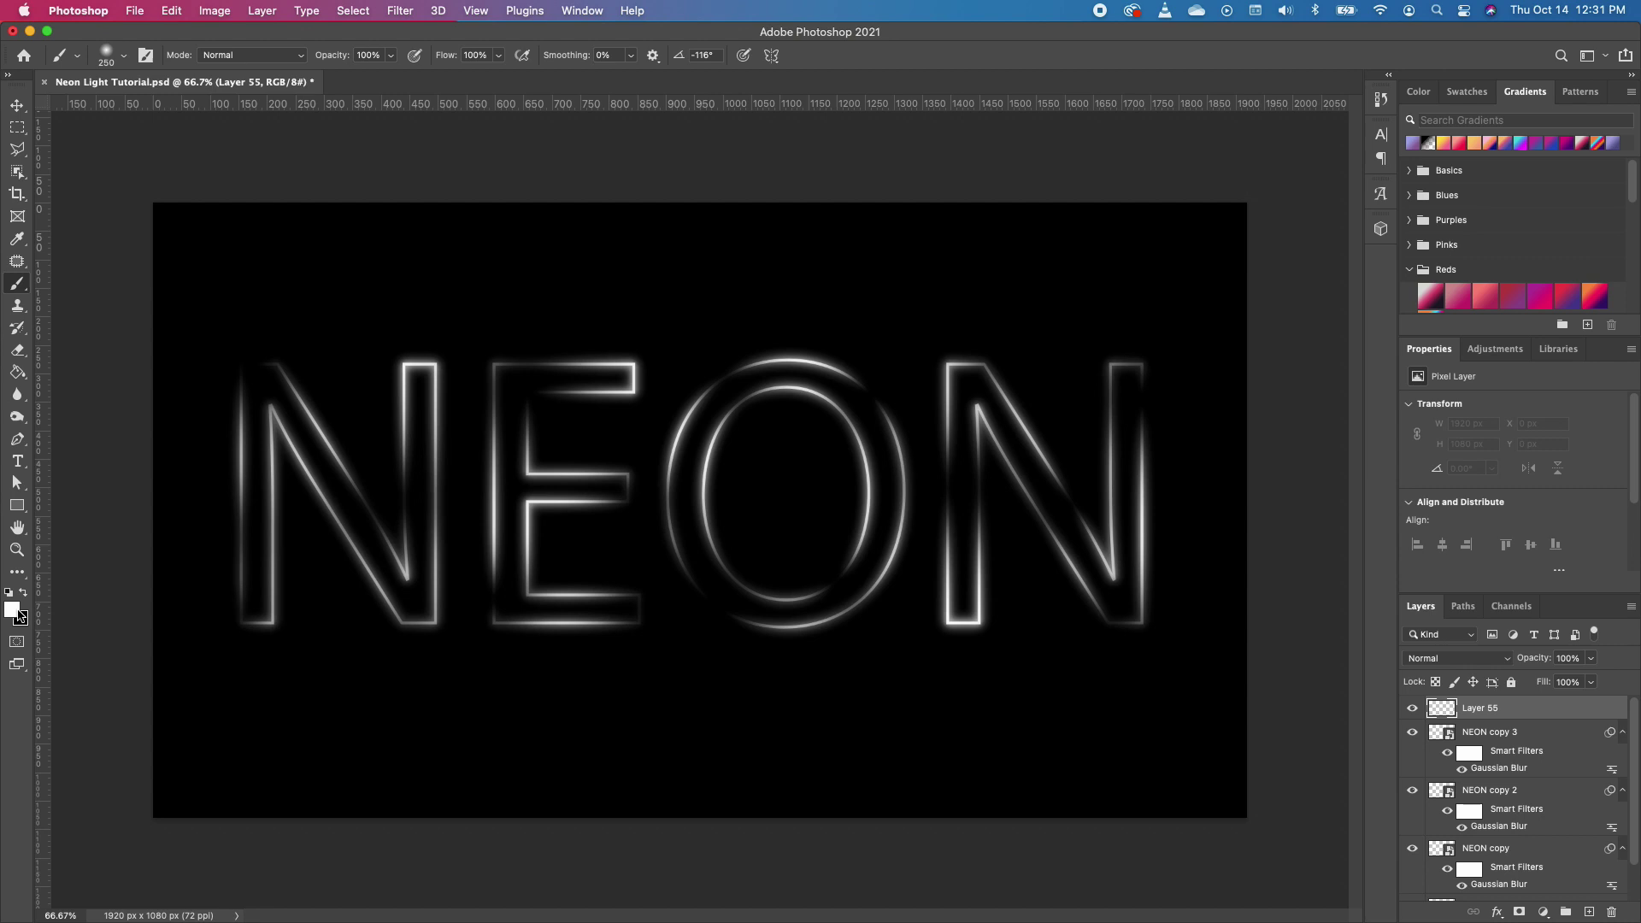
left_click(259, 373)
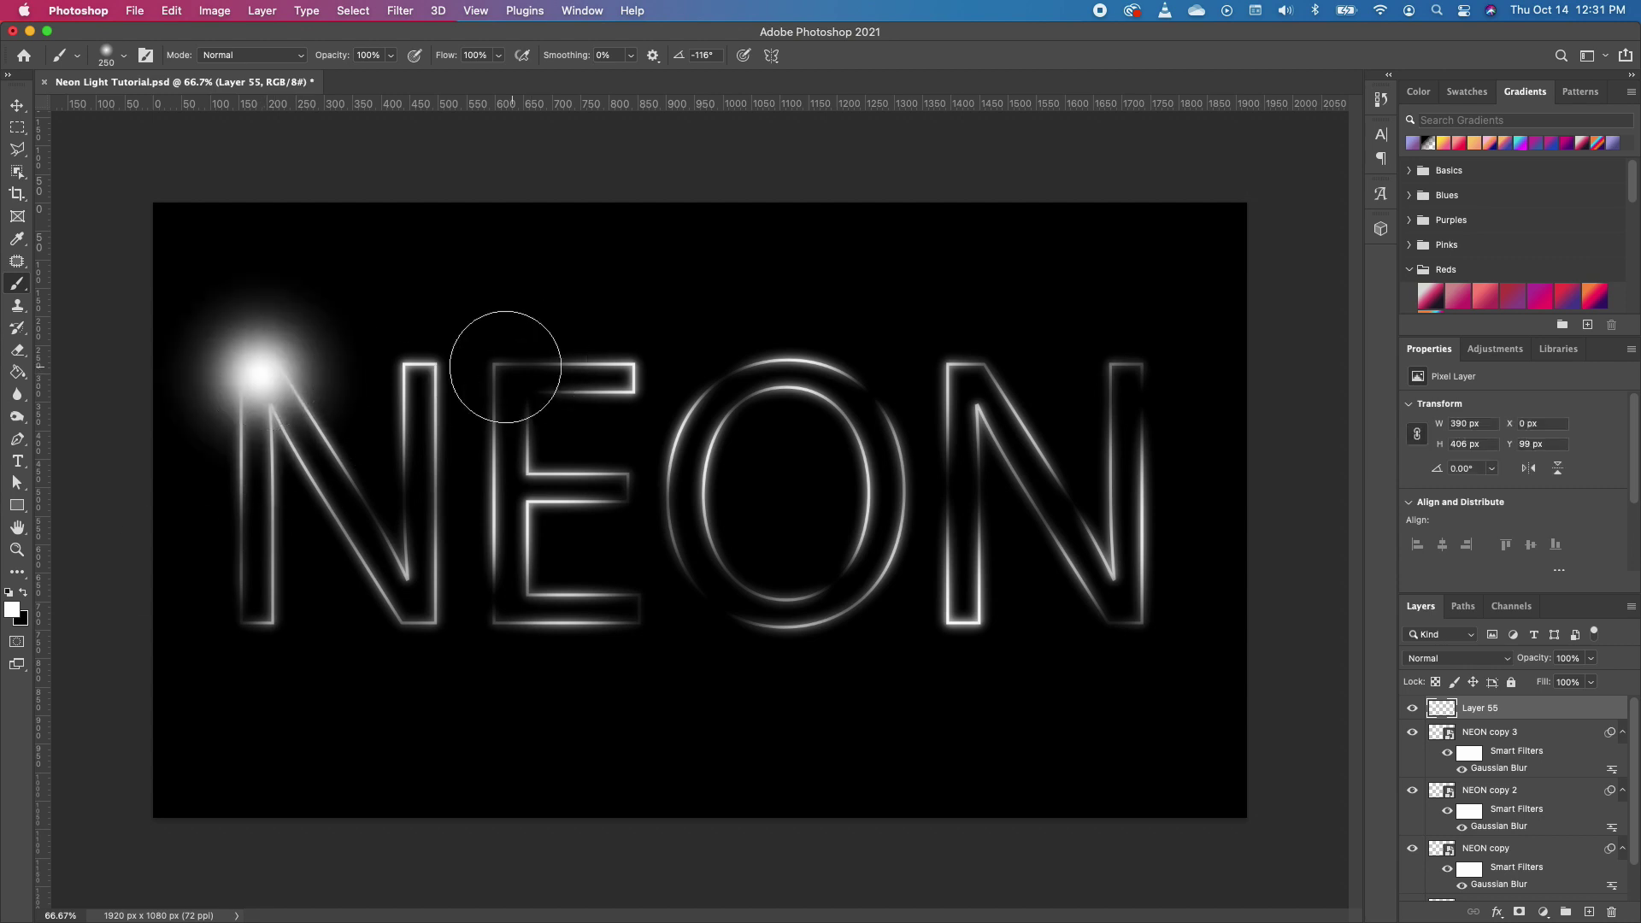
left_click(425, 418)
left_click(357, 566)
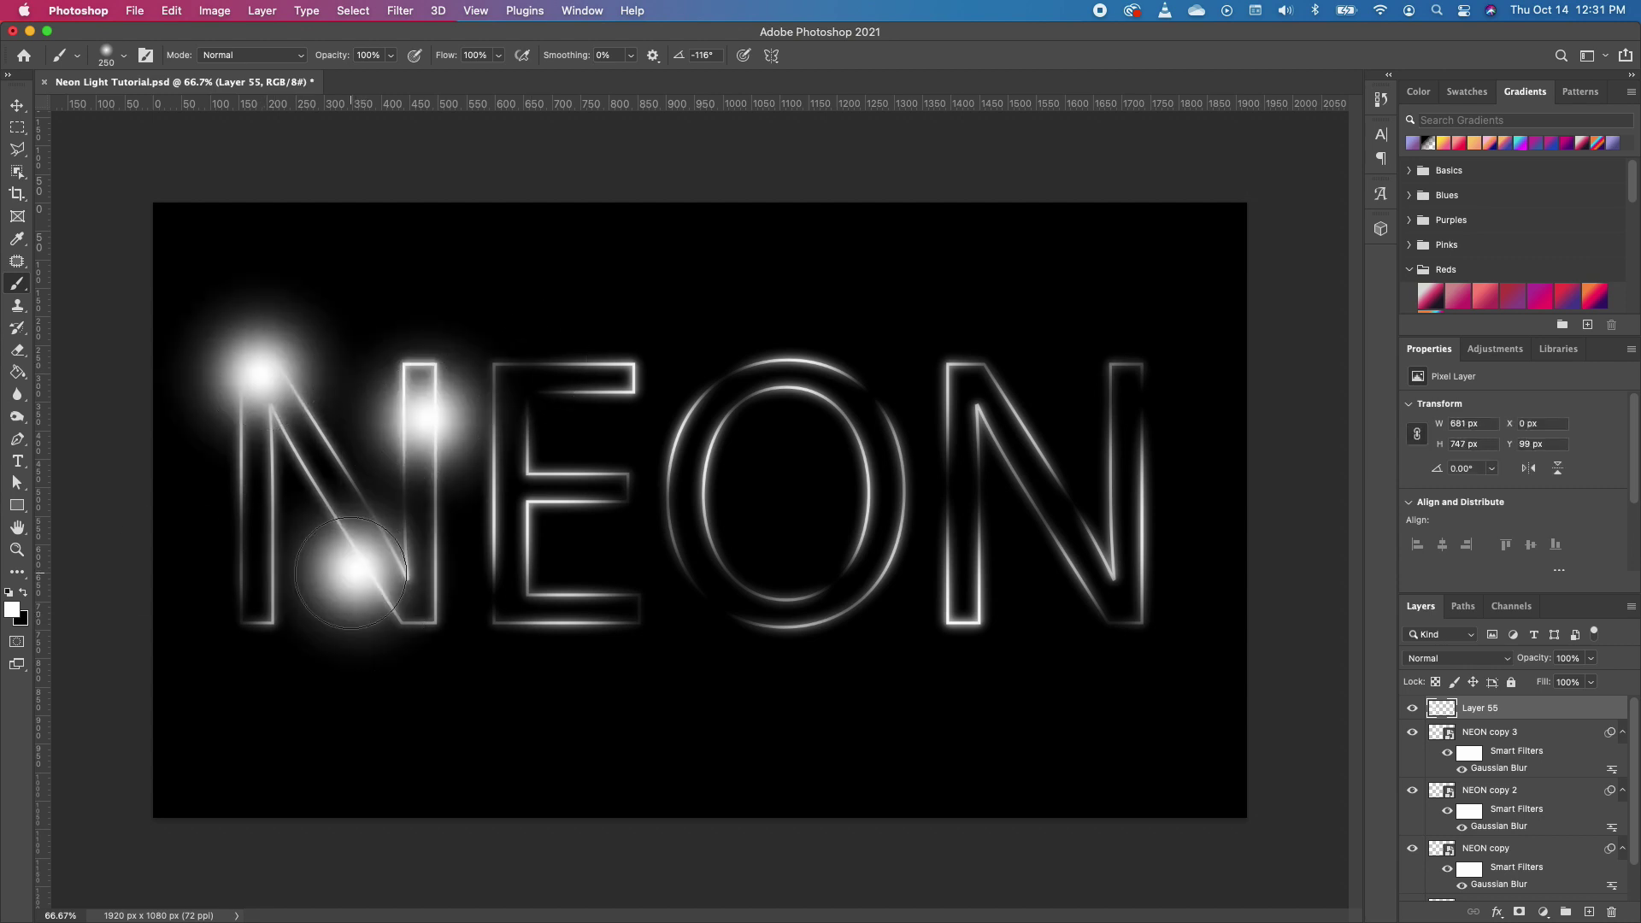
left_click(233, 583)
left_click(544, 487)
left_click(609, 369)
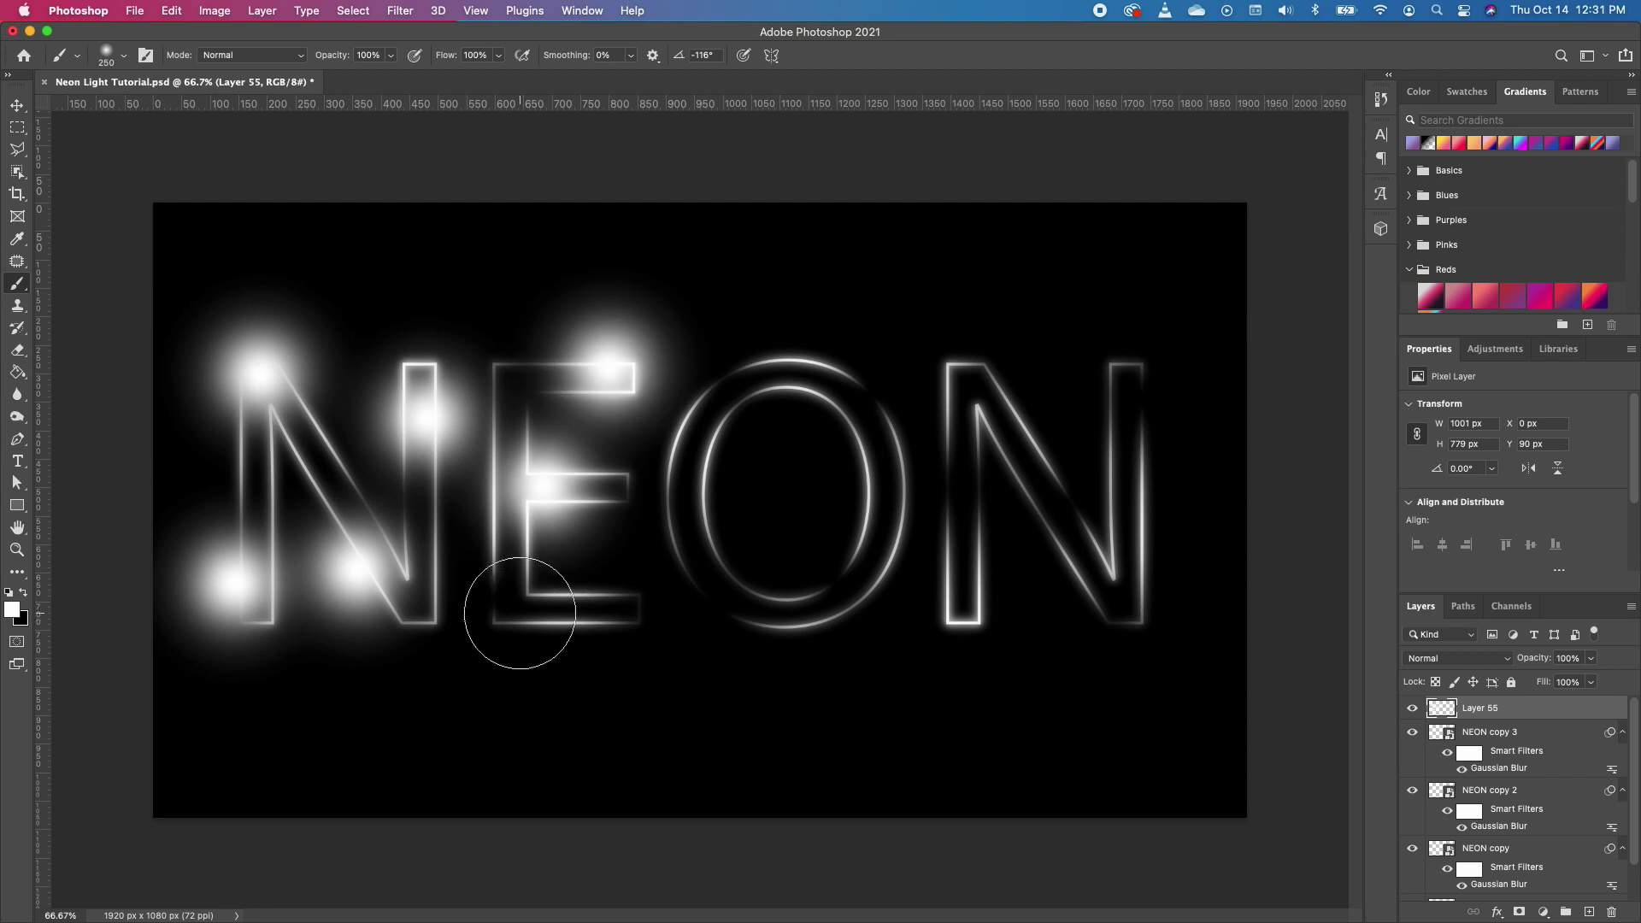
left_click(520, 612)
left_click(622, 608)
Step: Dab white glow spots around the O, the last N, and the E's middle bar
left_click(730, 407)
left_click(885, 395)
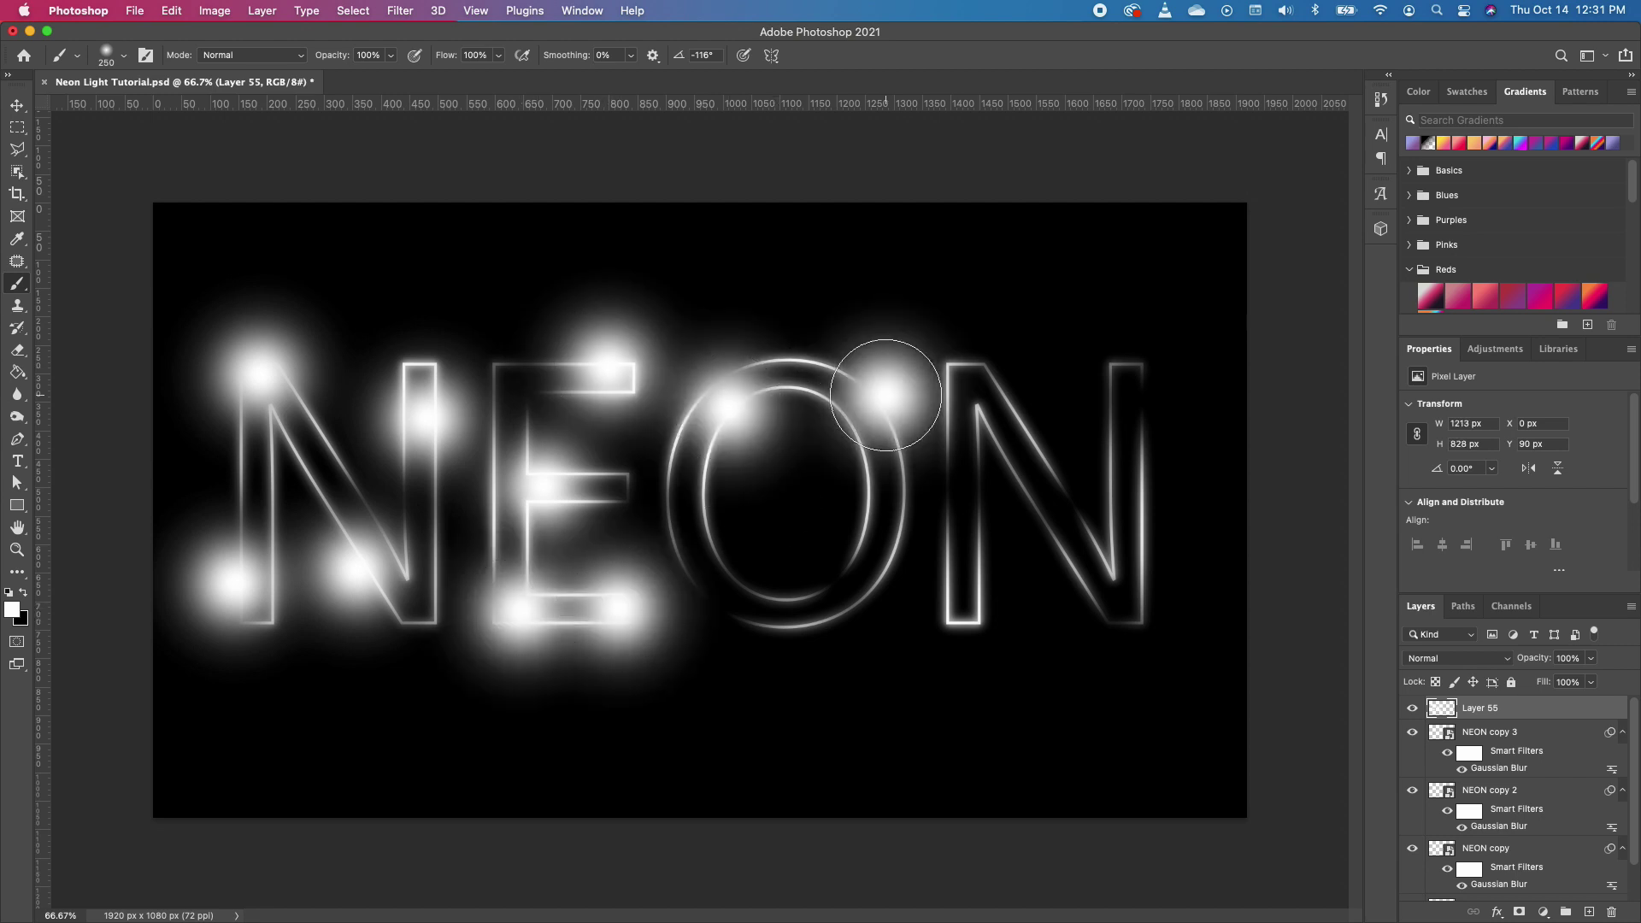
left_click(869, 557)
left_click(737, 601)
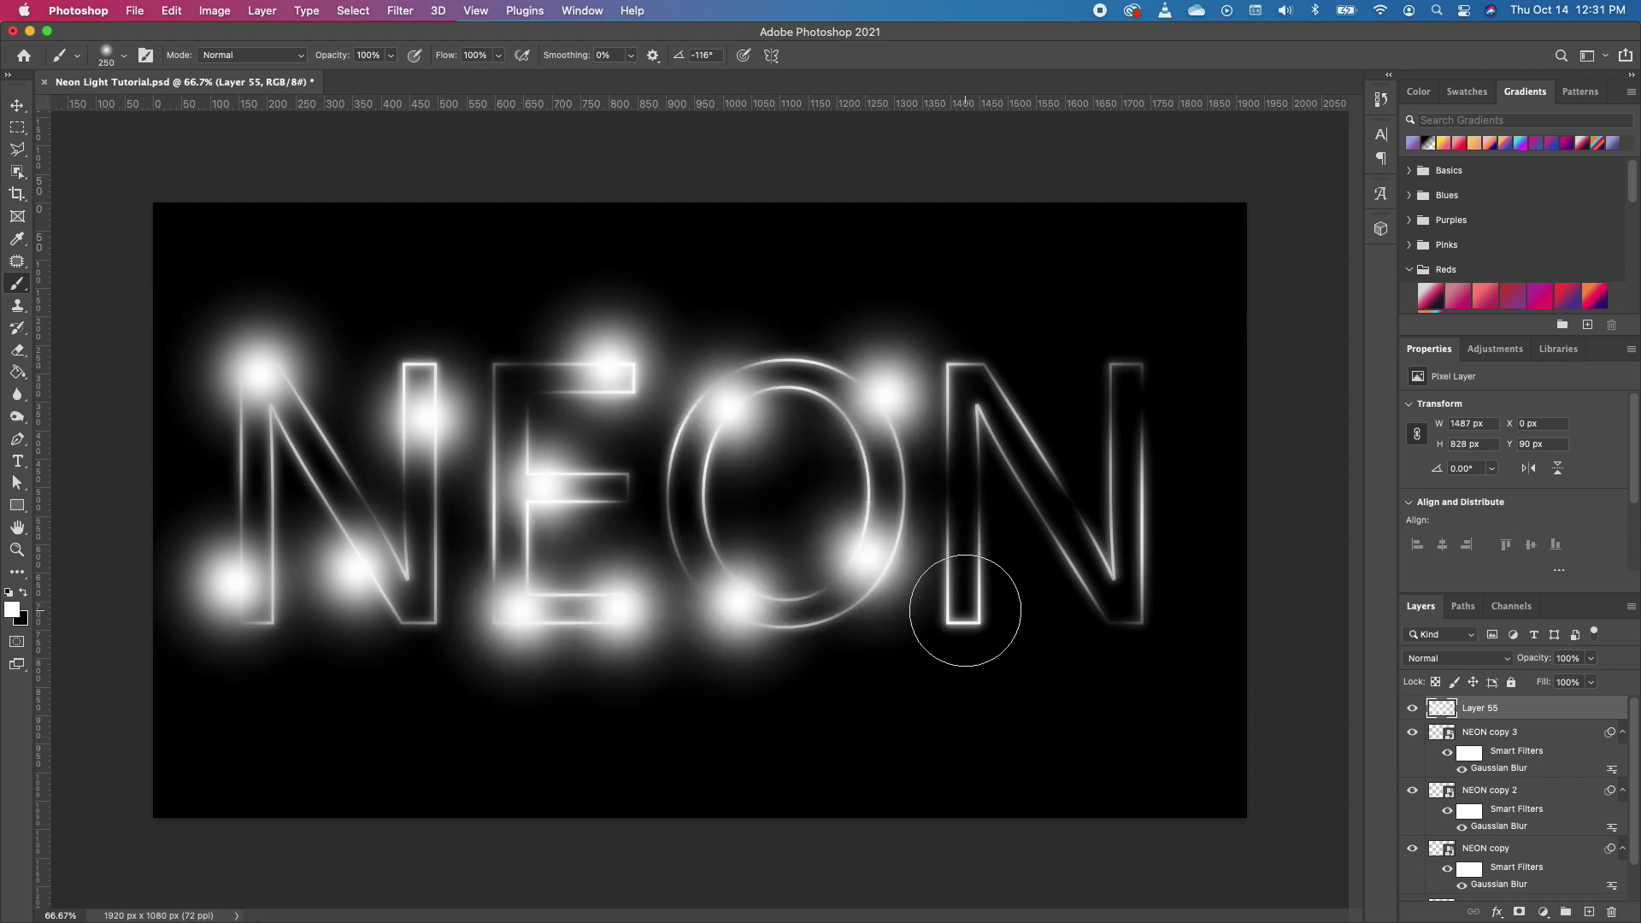
left_click(965, 610)
left_click(970, 486)
left_click(1010, 425)
left_click(1146, 400)
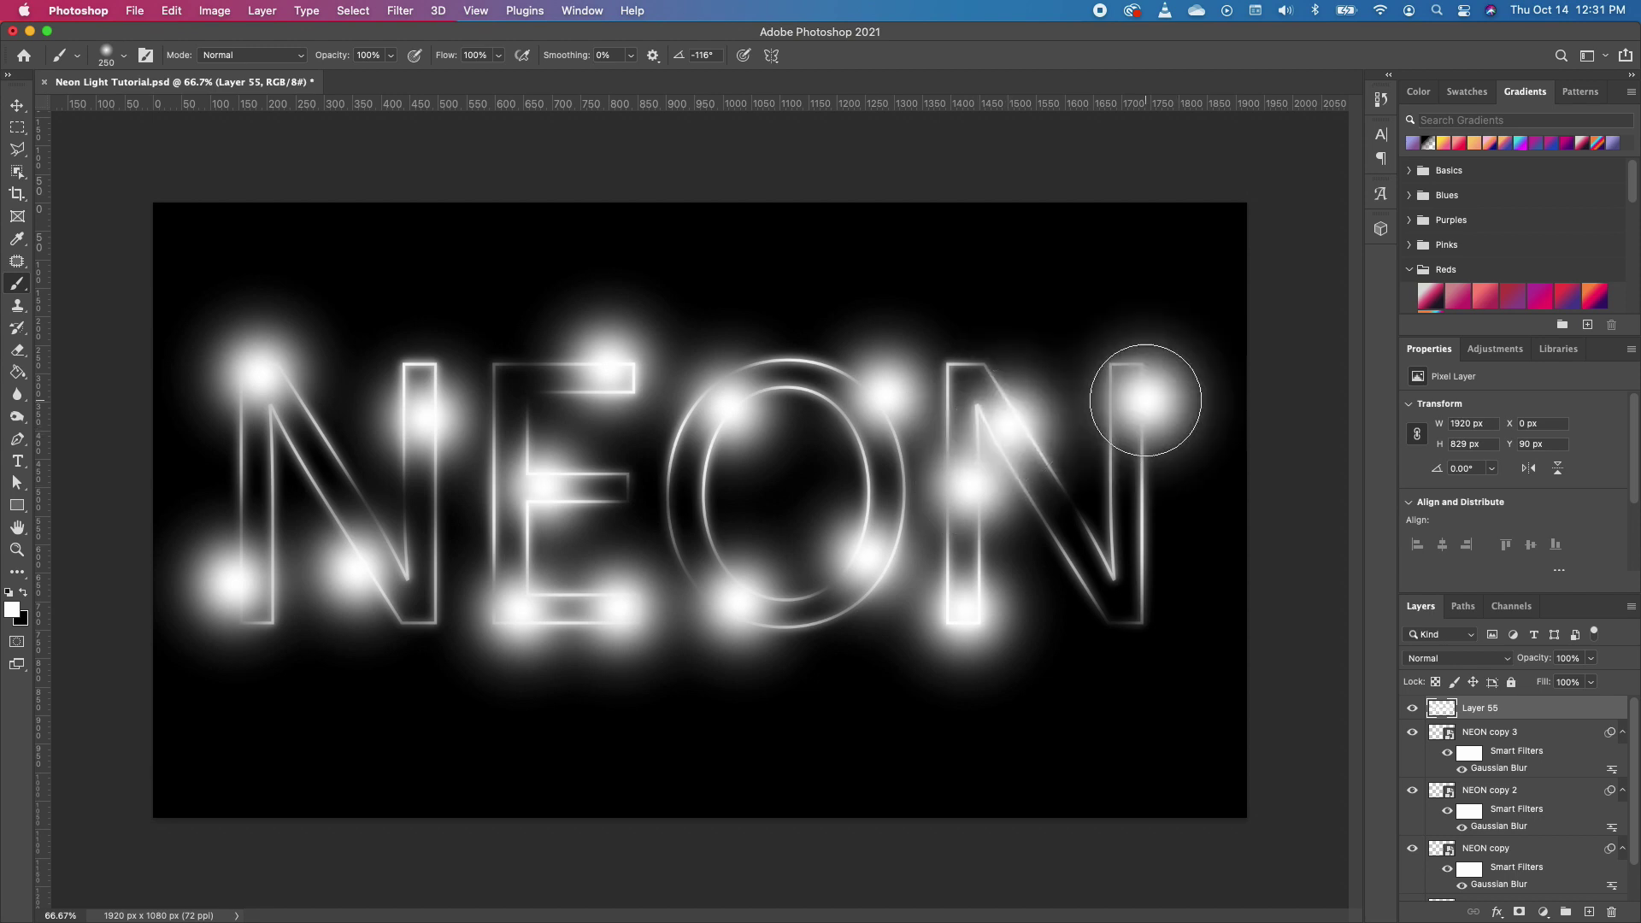
left_click(1119, 543)
left_click(1060, 551)
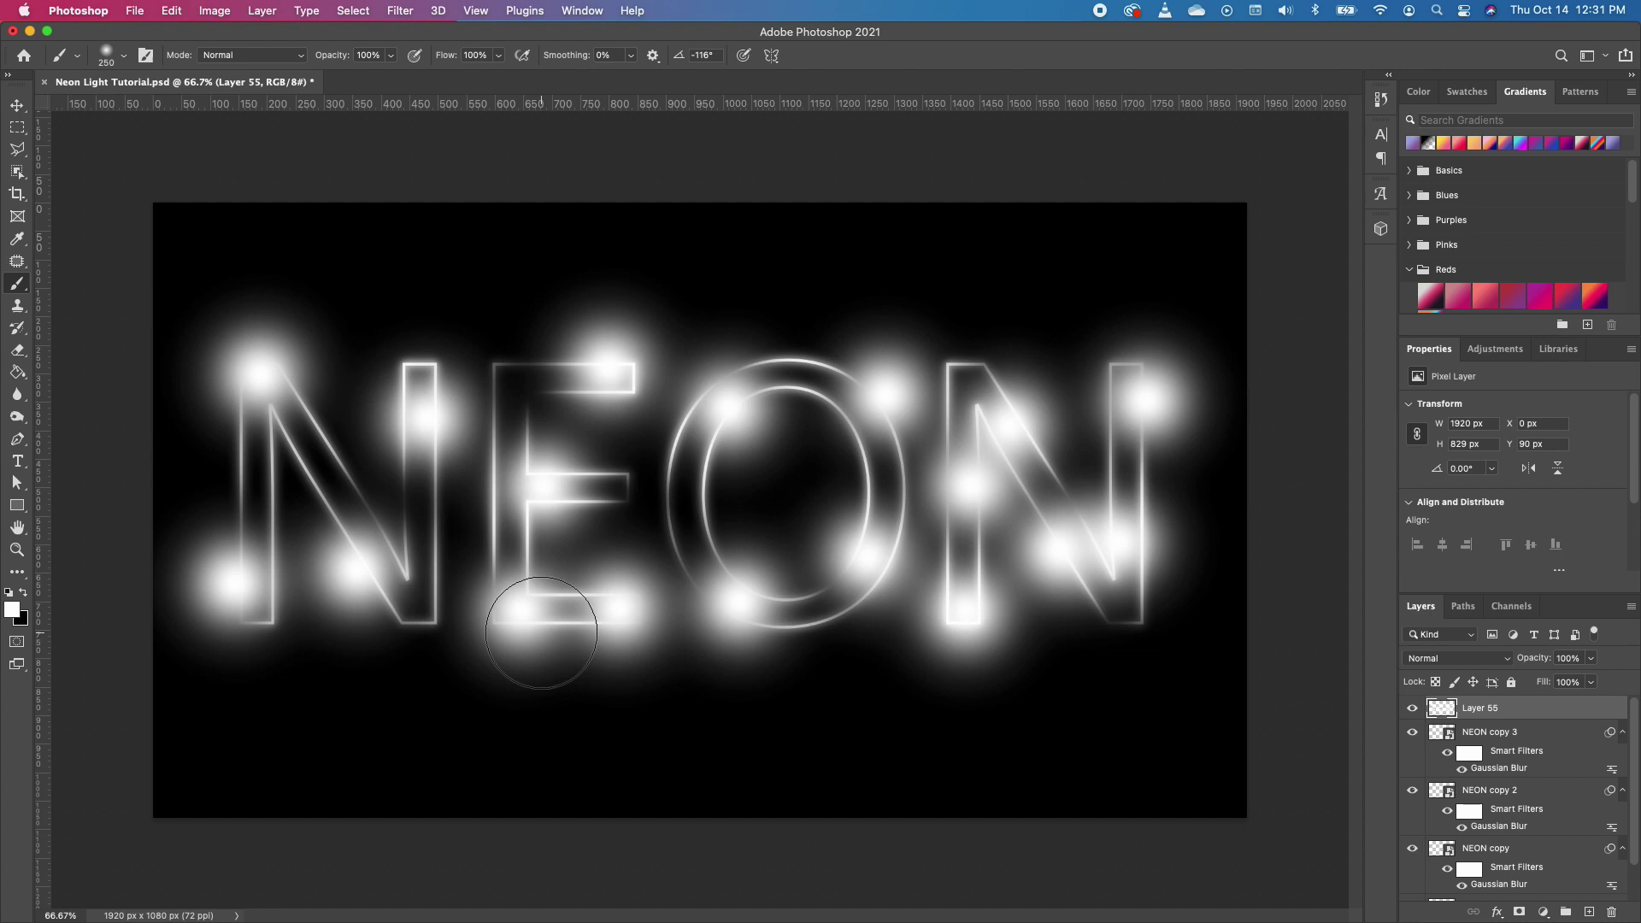
left_click(641, 501)
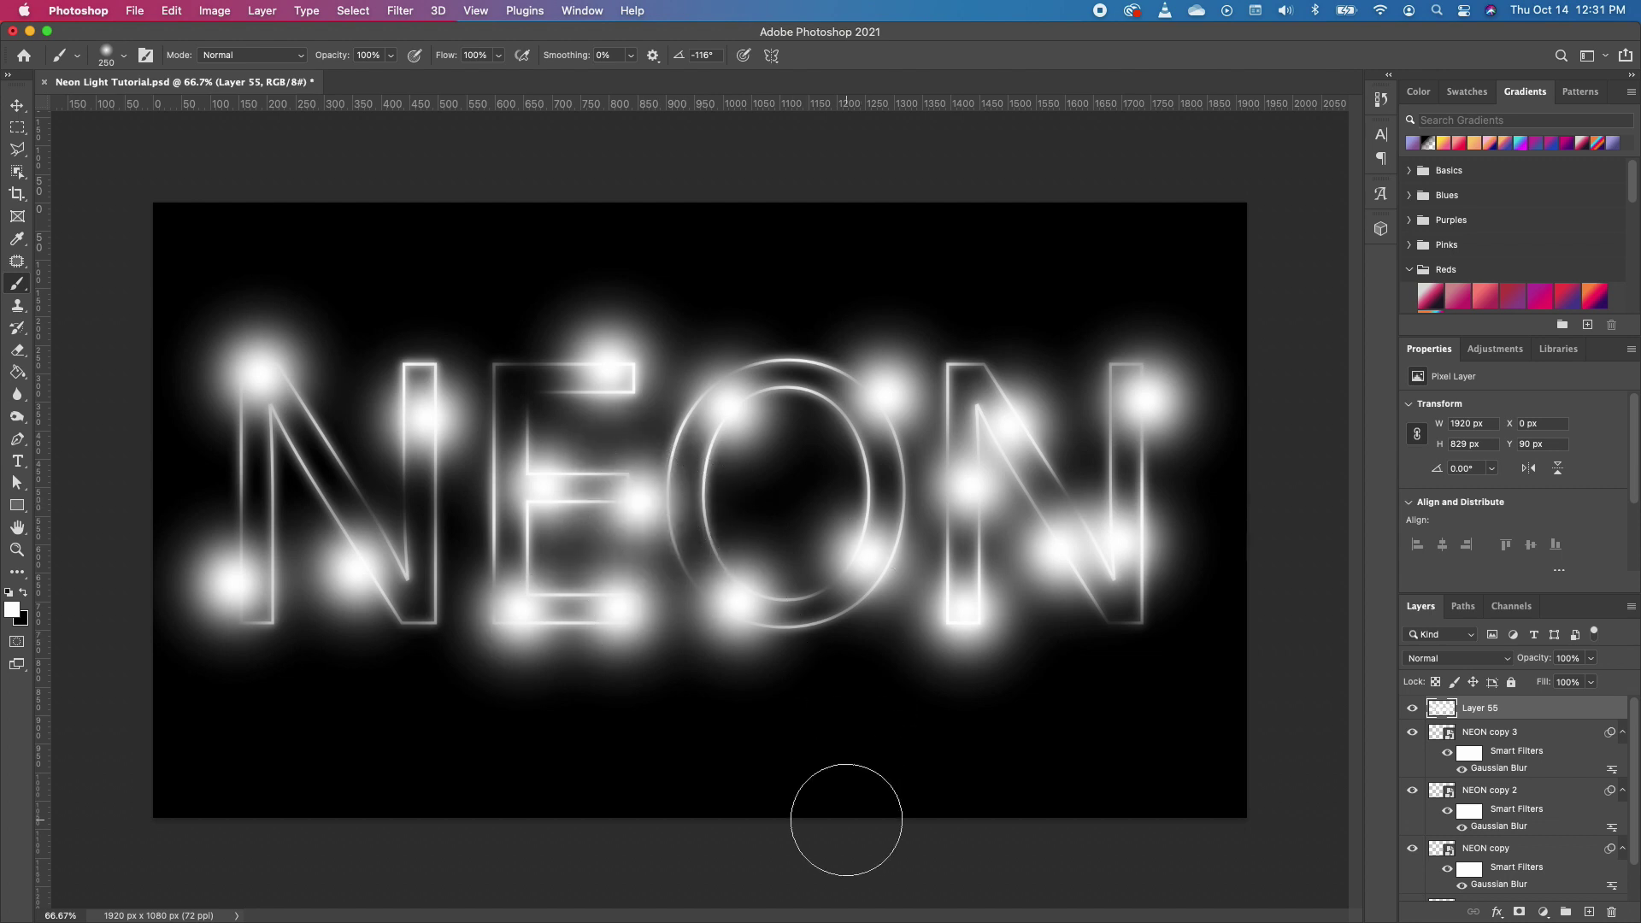
Step: Set Layer 55's blend mode to Soft Light
left_click(1492, 663)
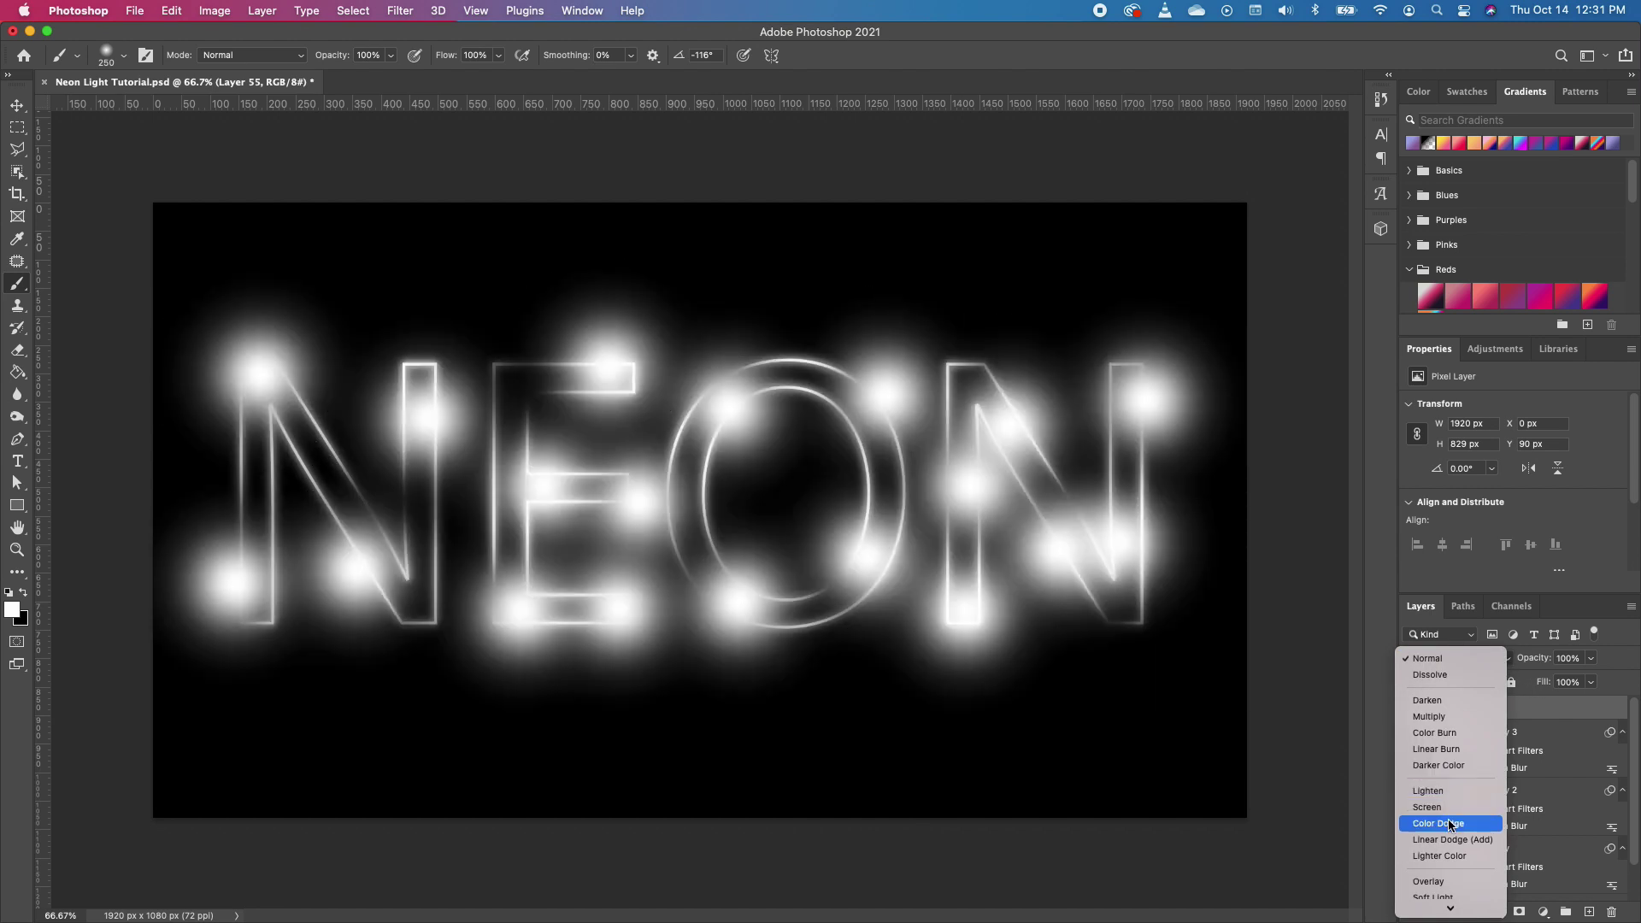
scroll(1450, 821, "down", 4)
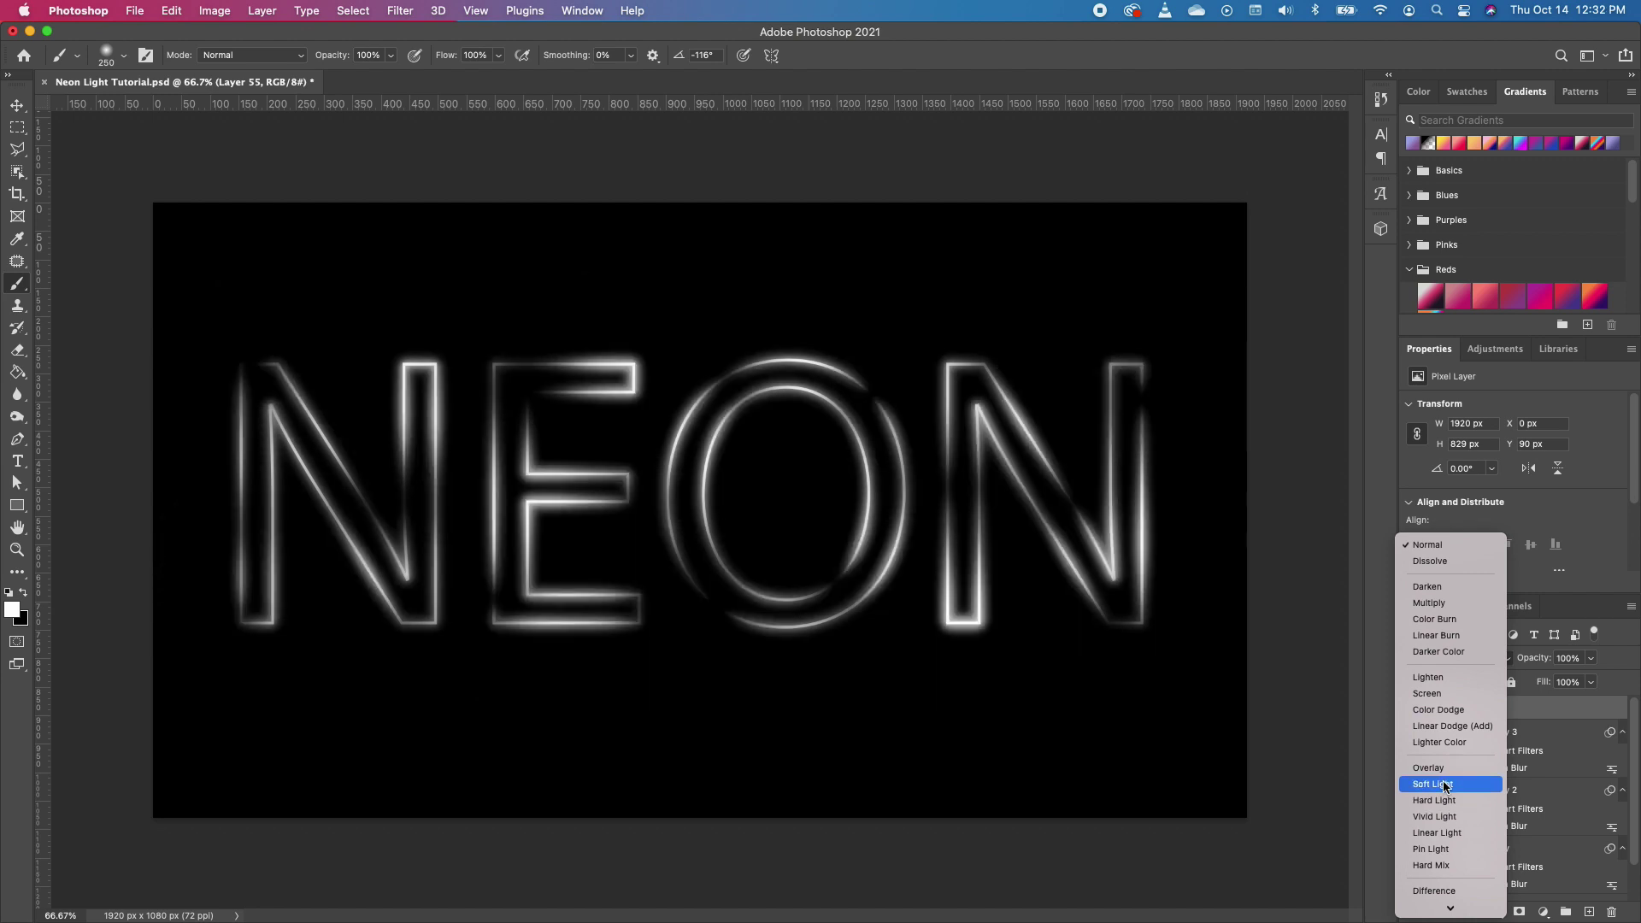
left_click(1445, 786)
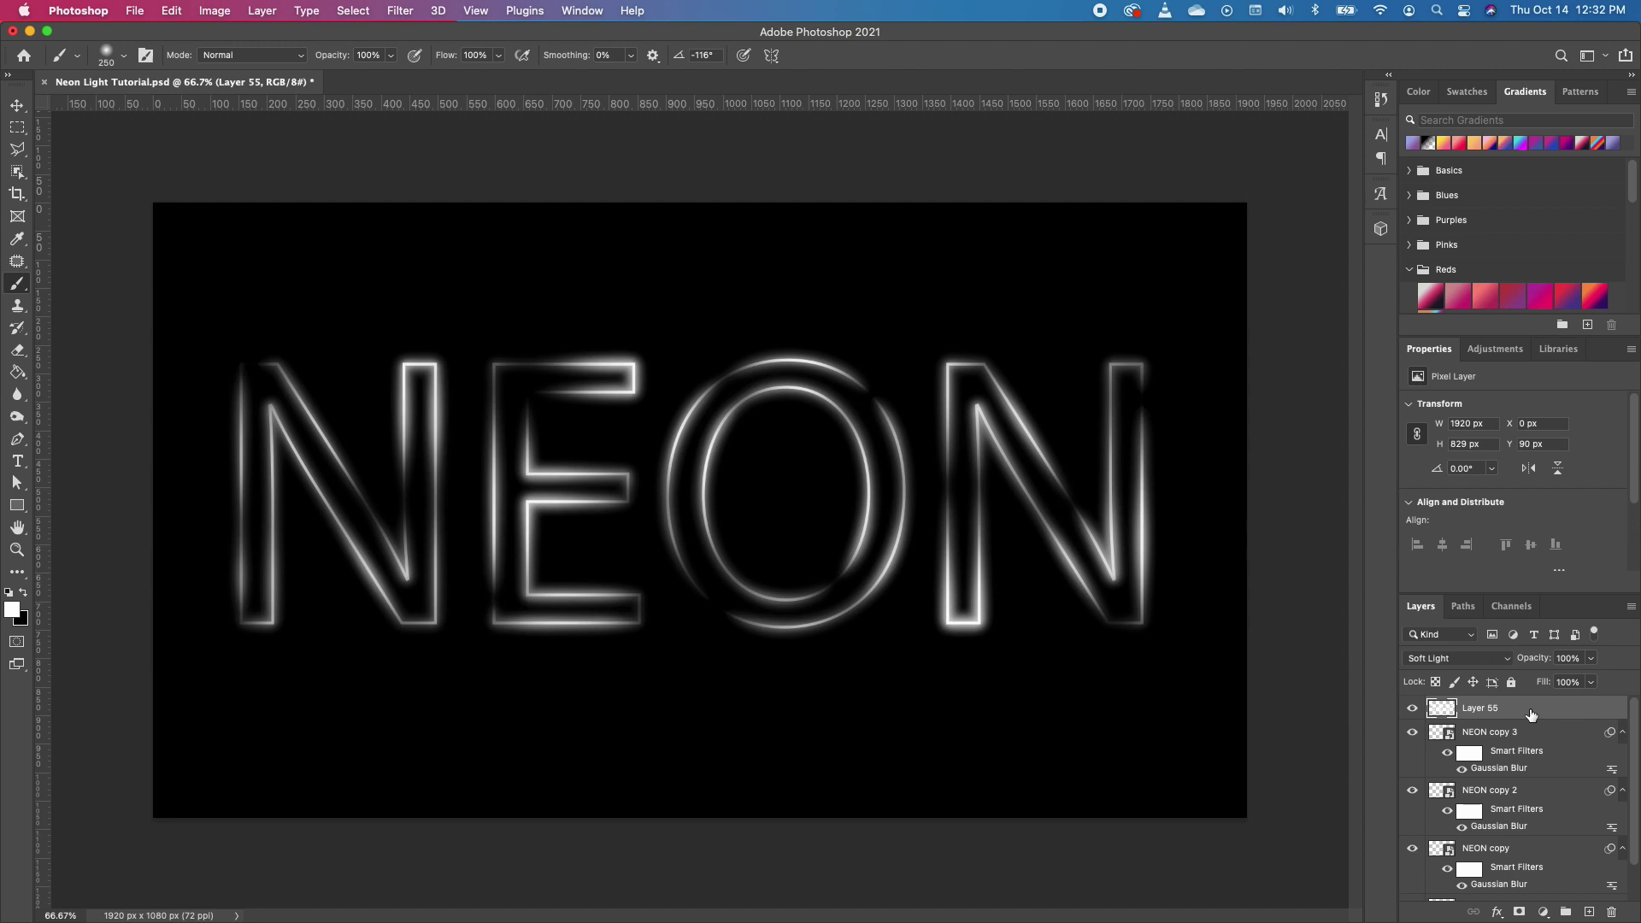
Step: Duplicate Layer 55 and set the copy to Linear Dodge (Add) at 22% fill
key("super+j")
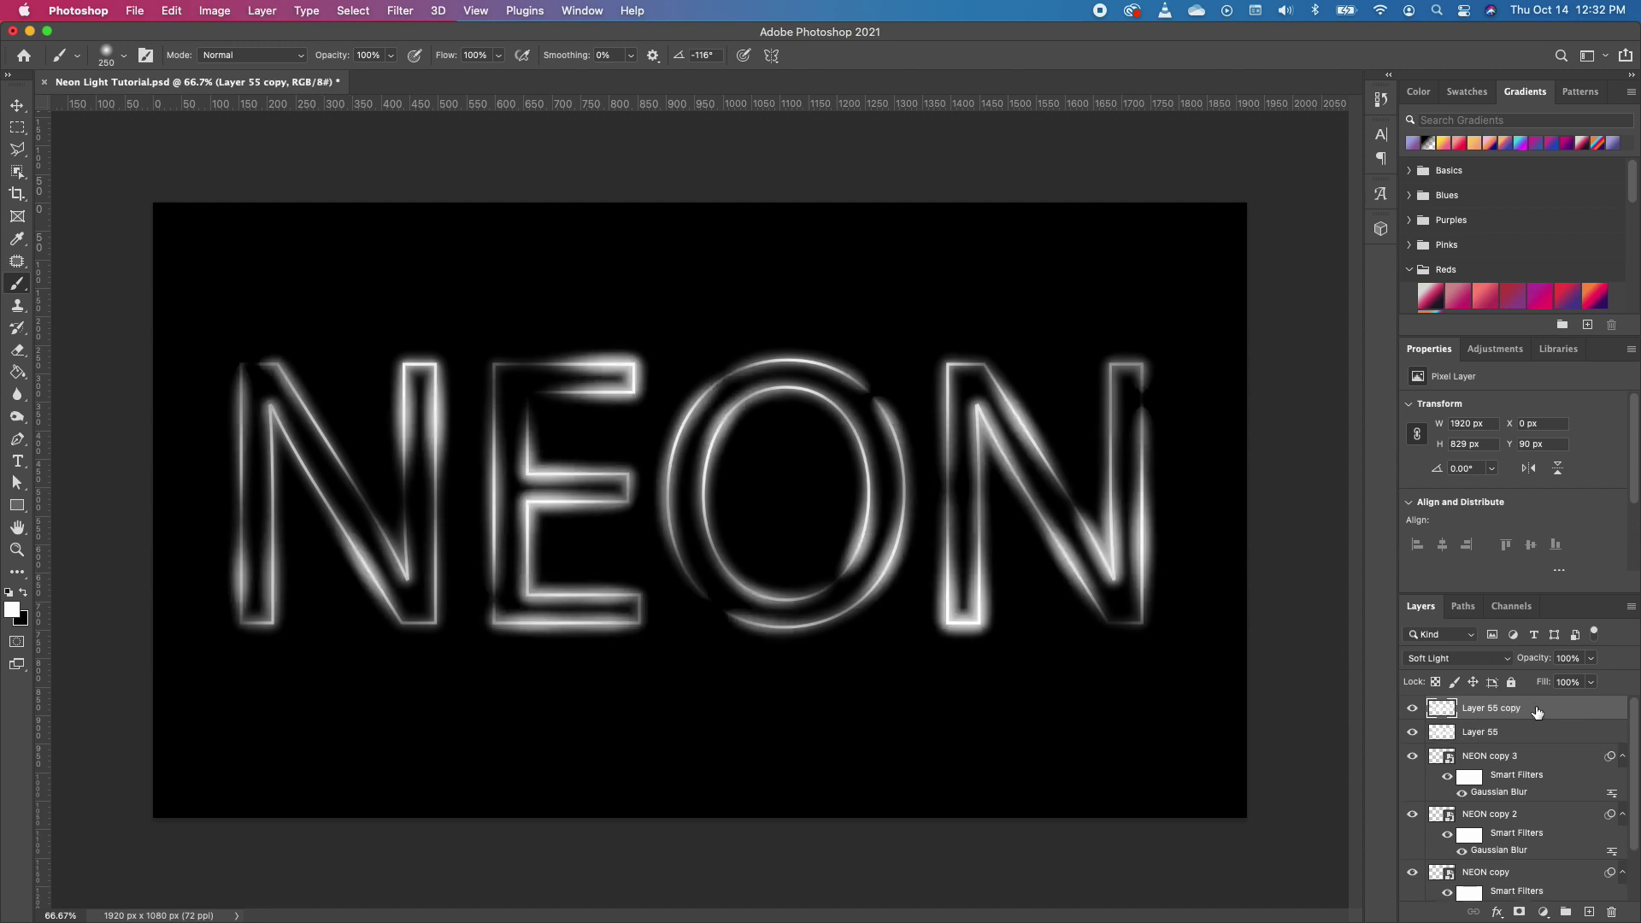
left_click(1487, 660)
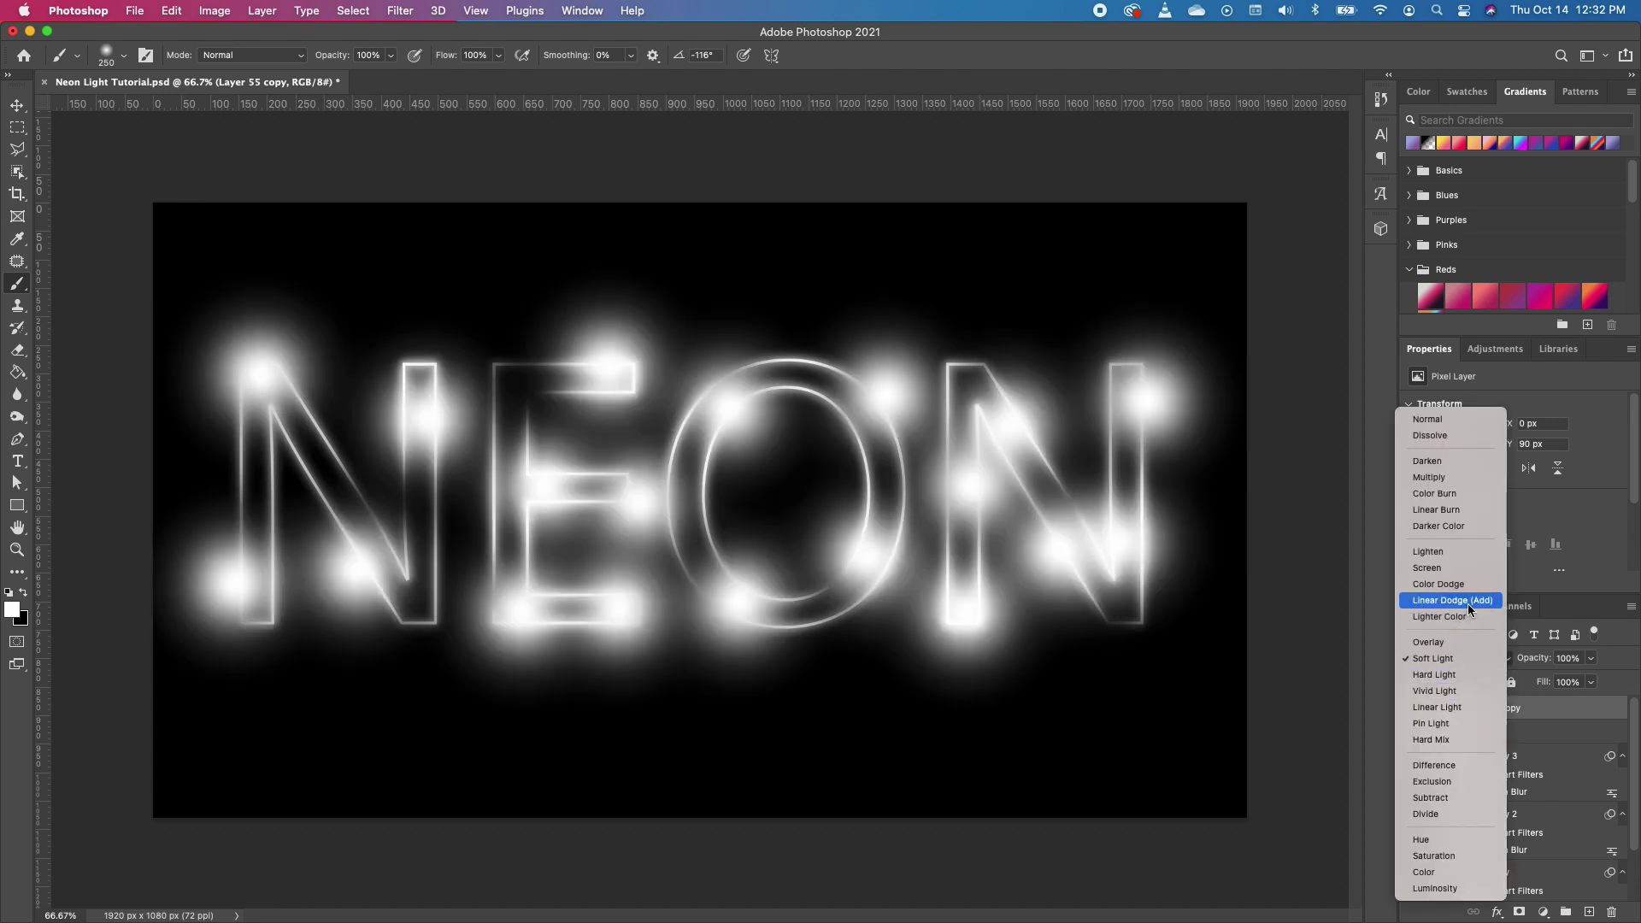
left_click(1459, 598)
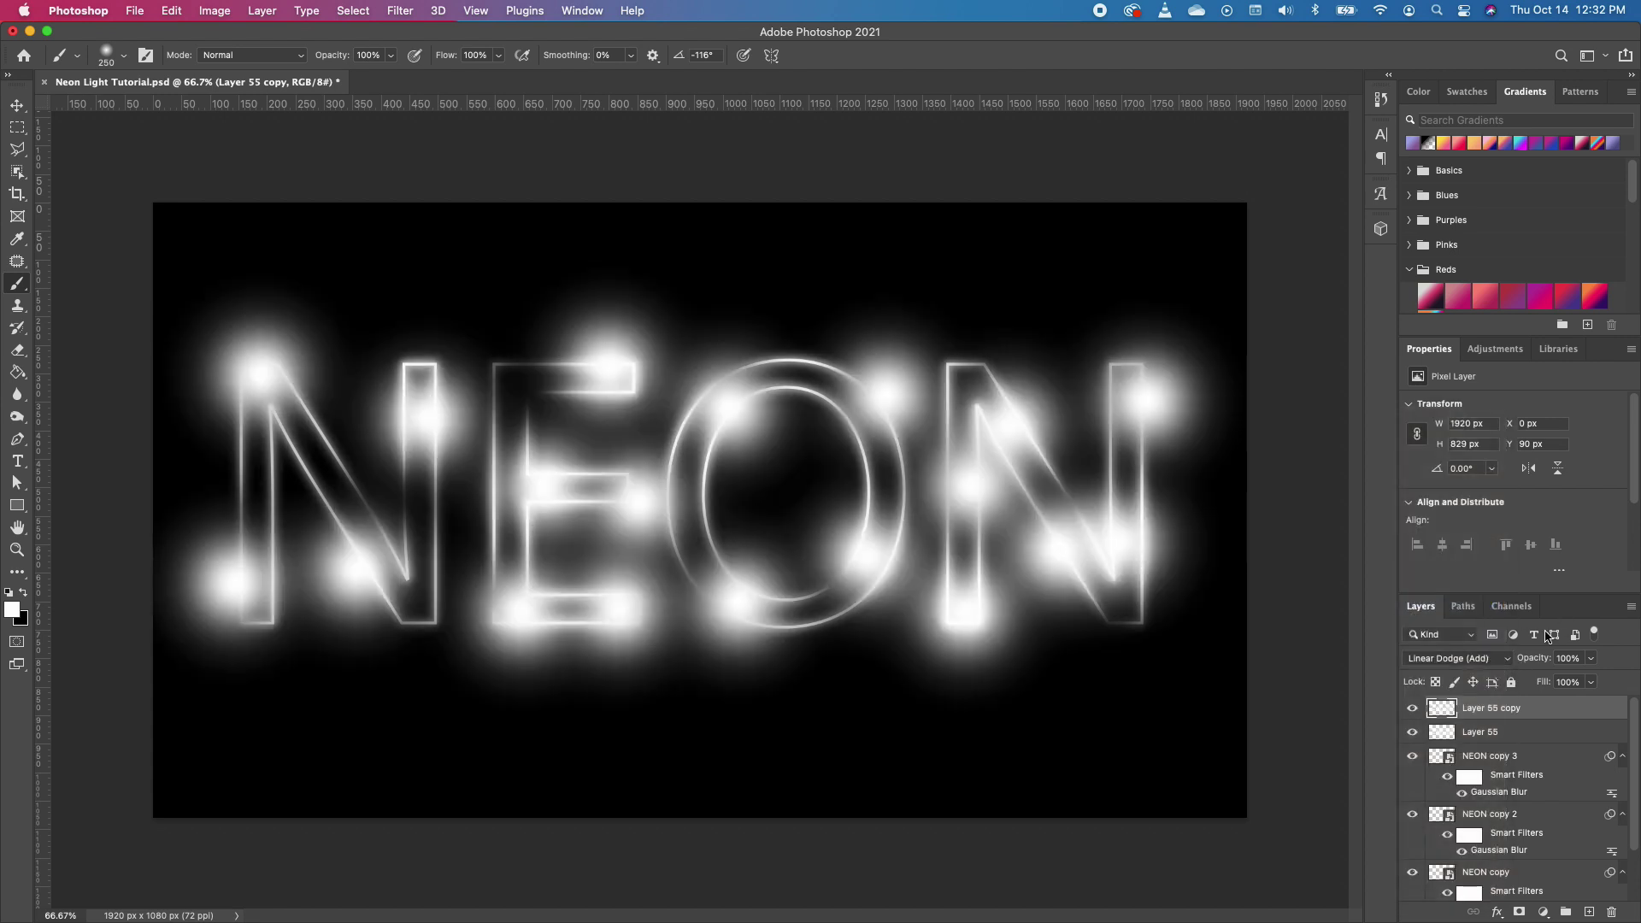
left_click(1592, 682)
left_click_drag(1588, 697, 1532, 709)
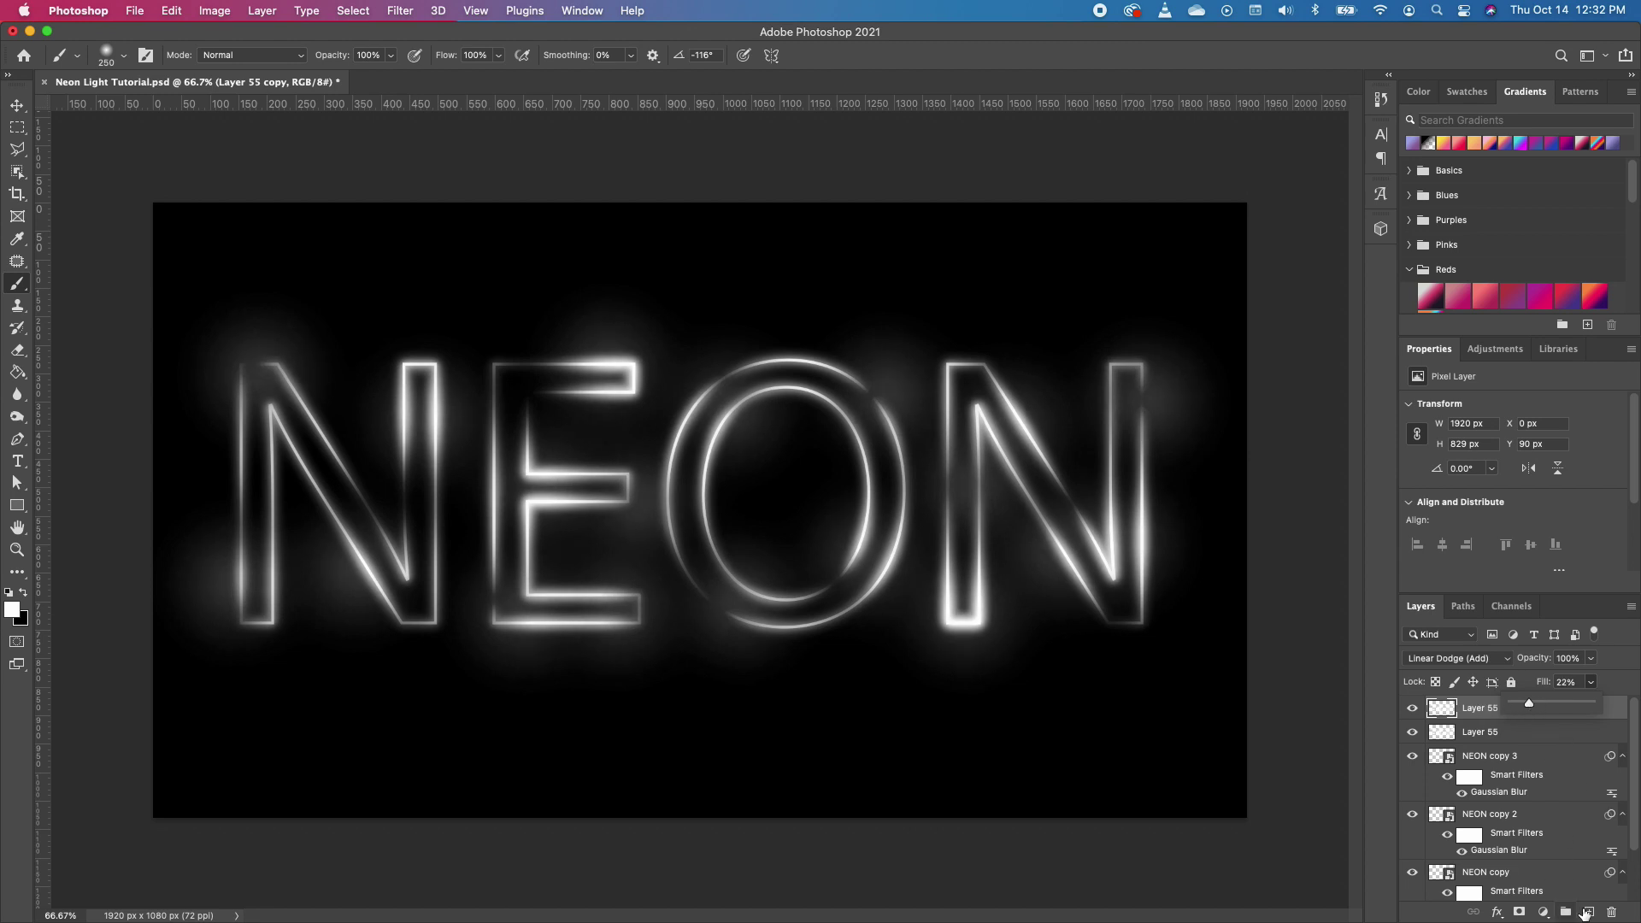
Step: Add a new Layer 56 and set the foreground colour to teal 0d9dbc
left_click(1588, 913)
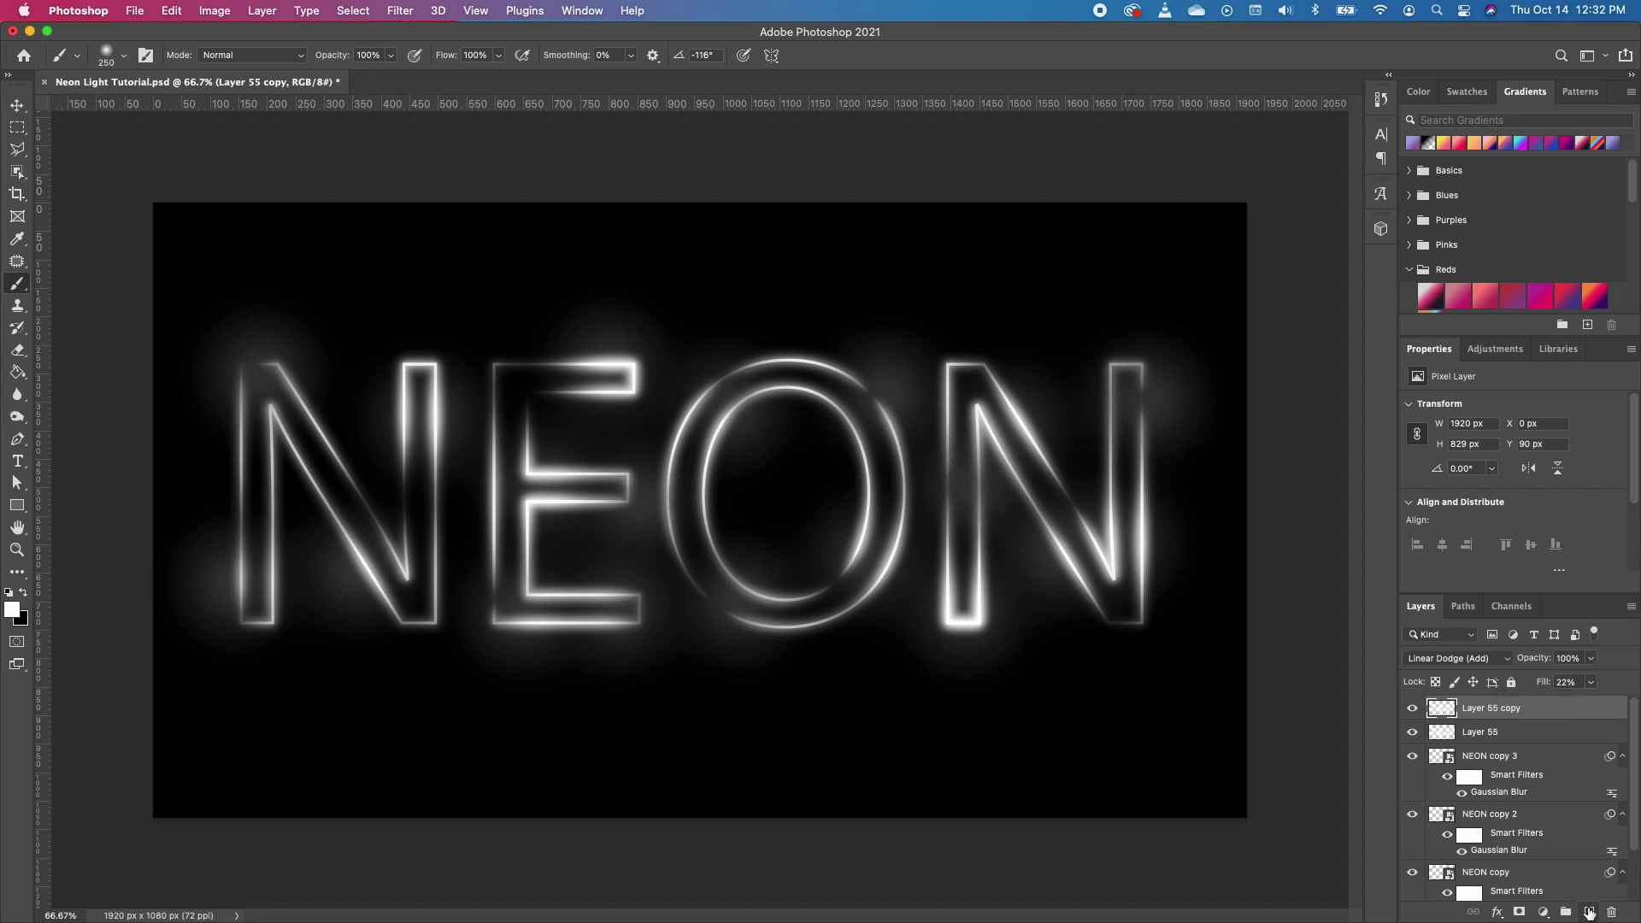
left_click(1589, 913)
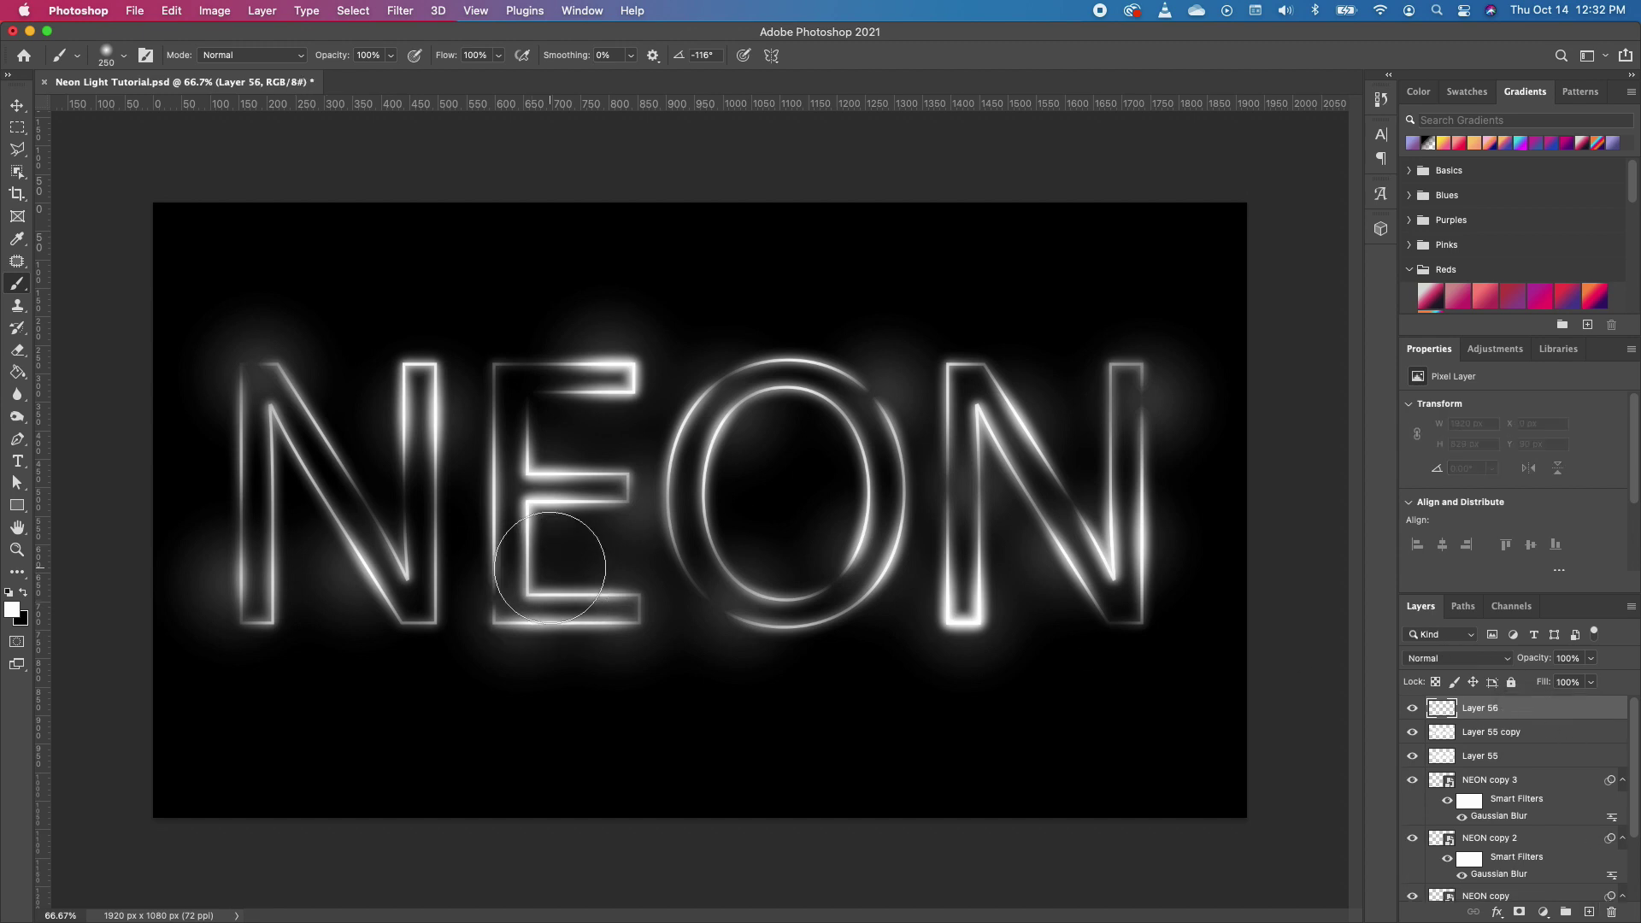
left_click(12, 610)
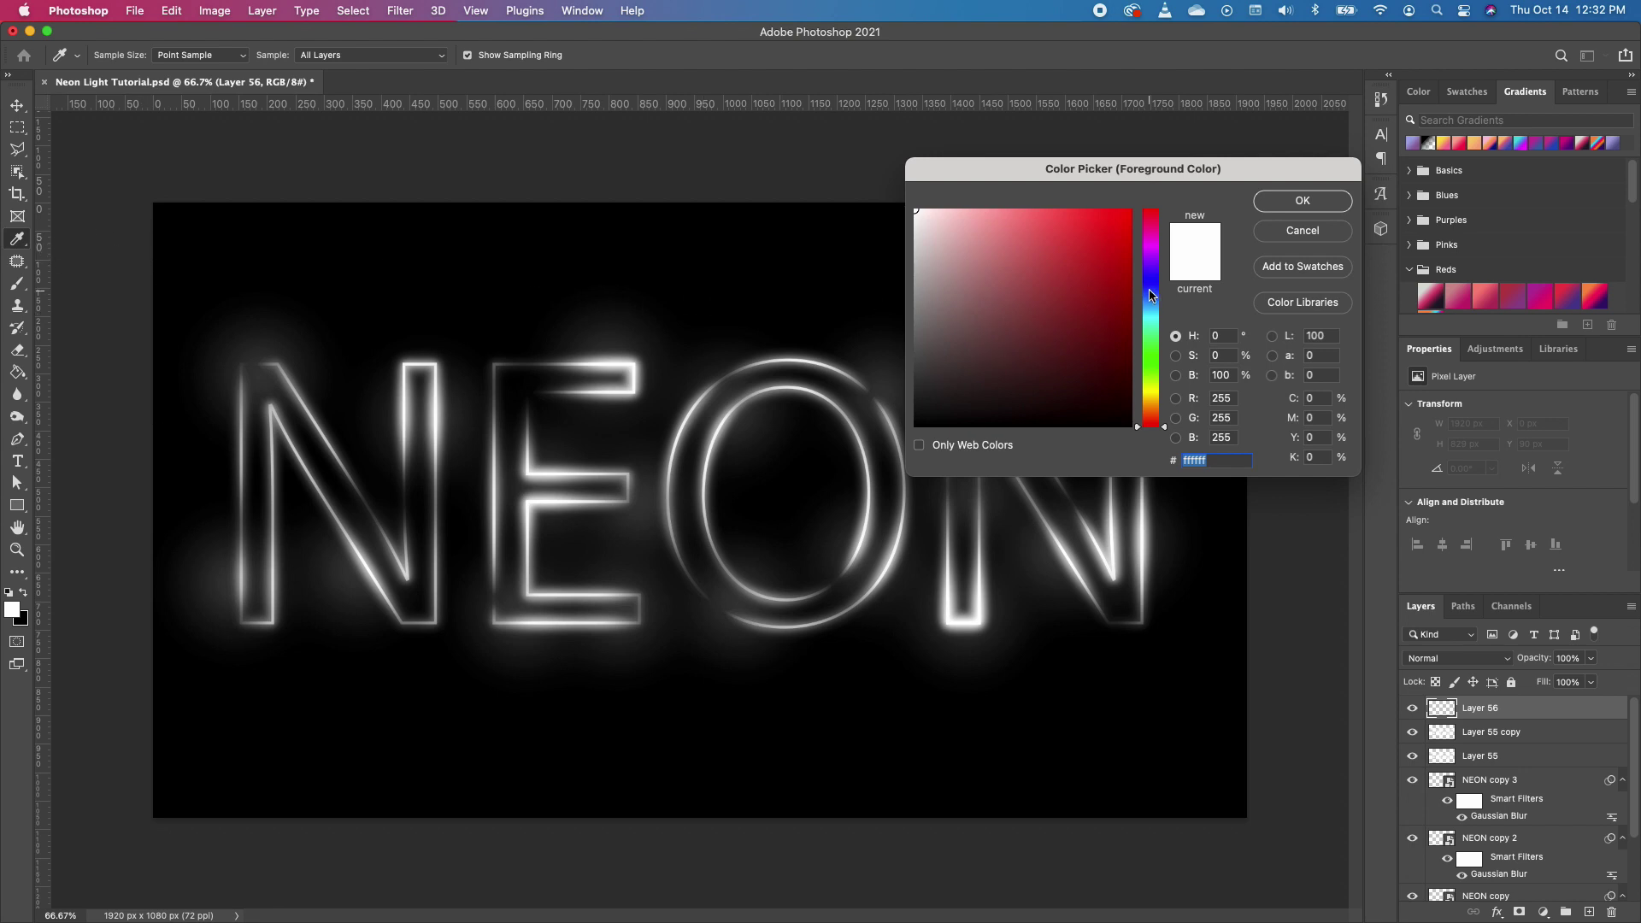
left_click(1151, 315)
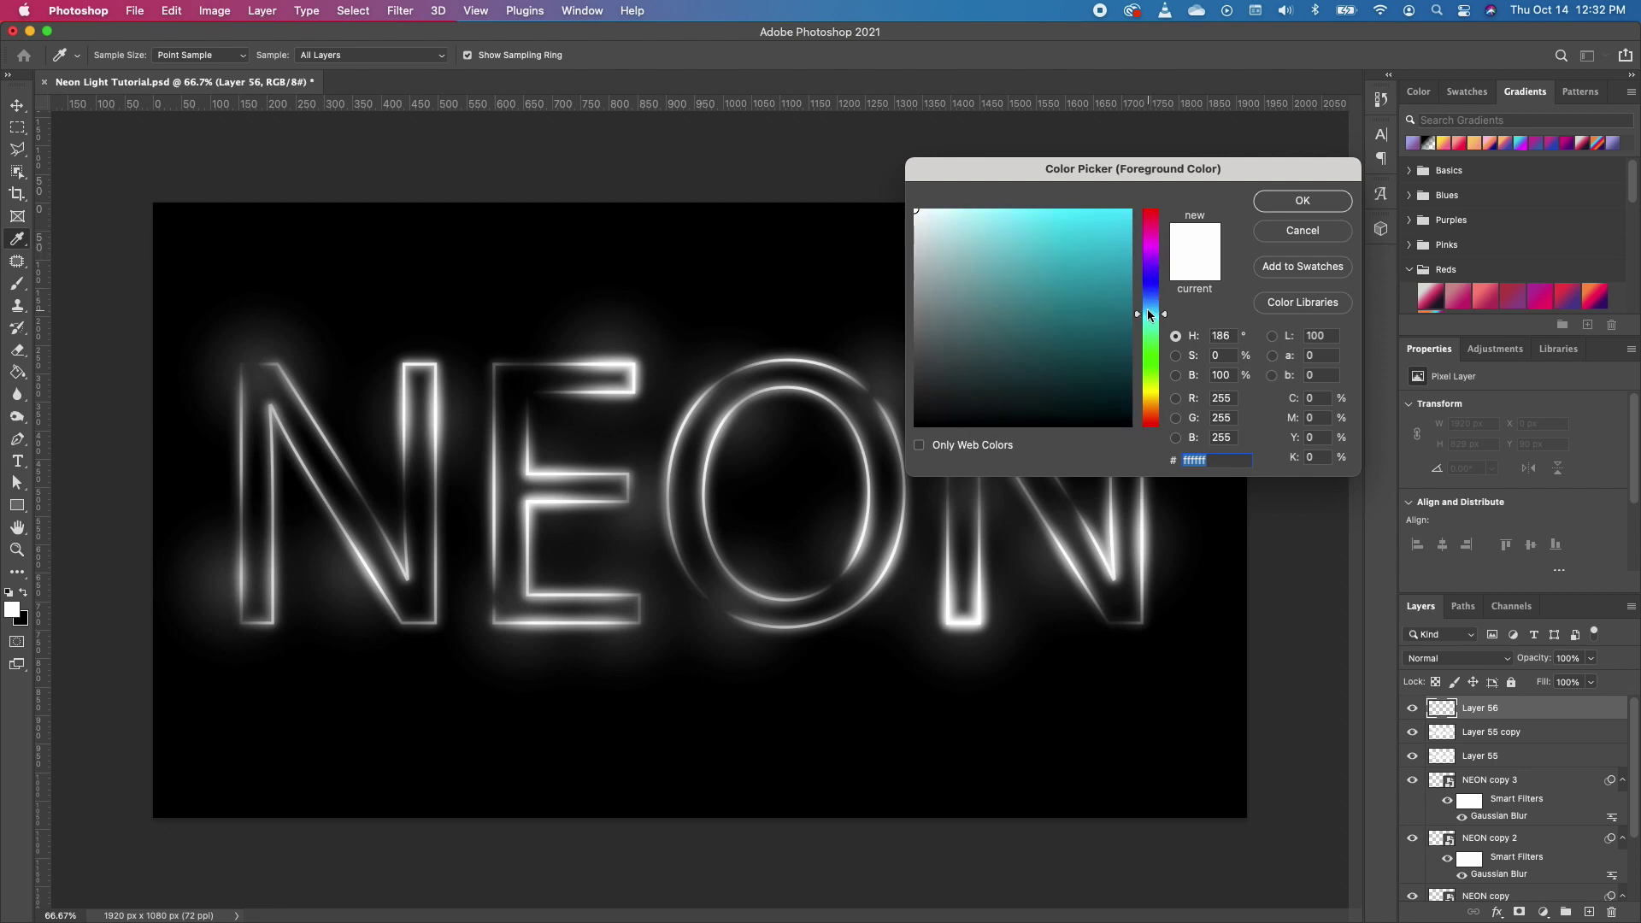
left_click_drag(1148, 311, 1150, 311)
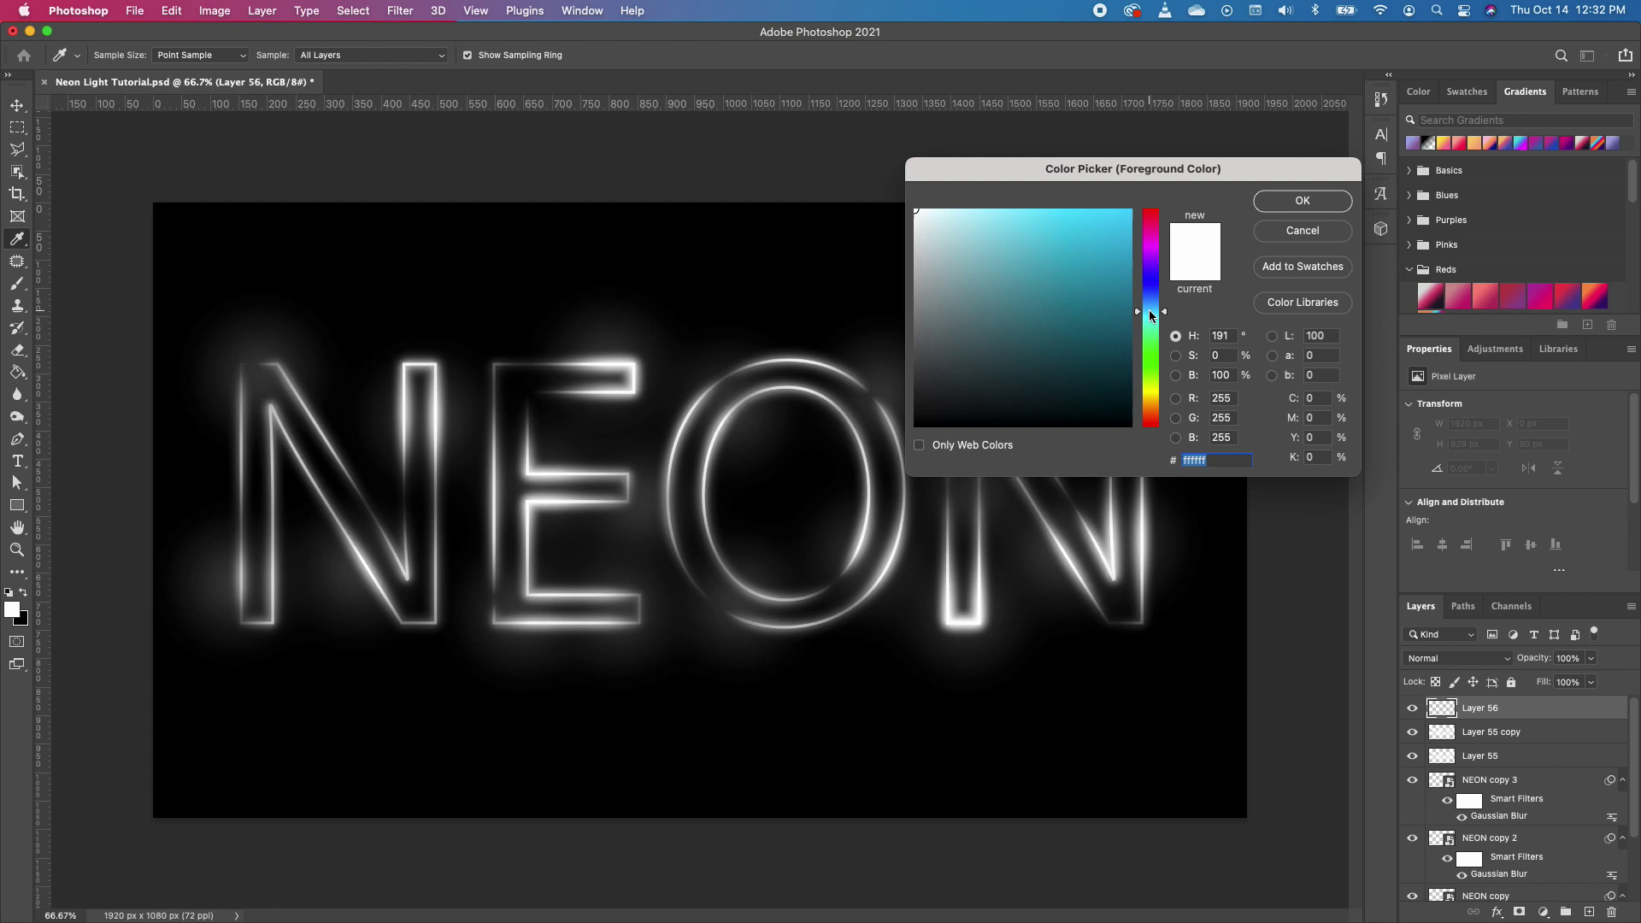
left_click(1117, 266)
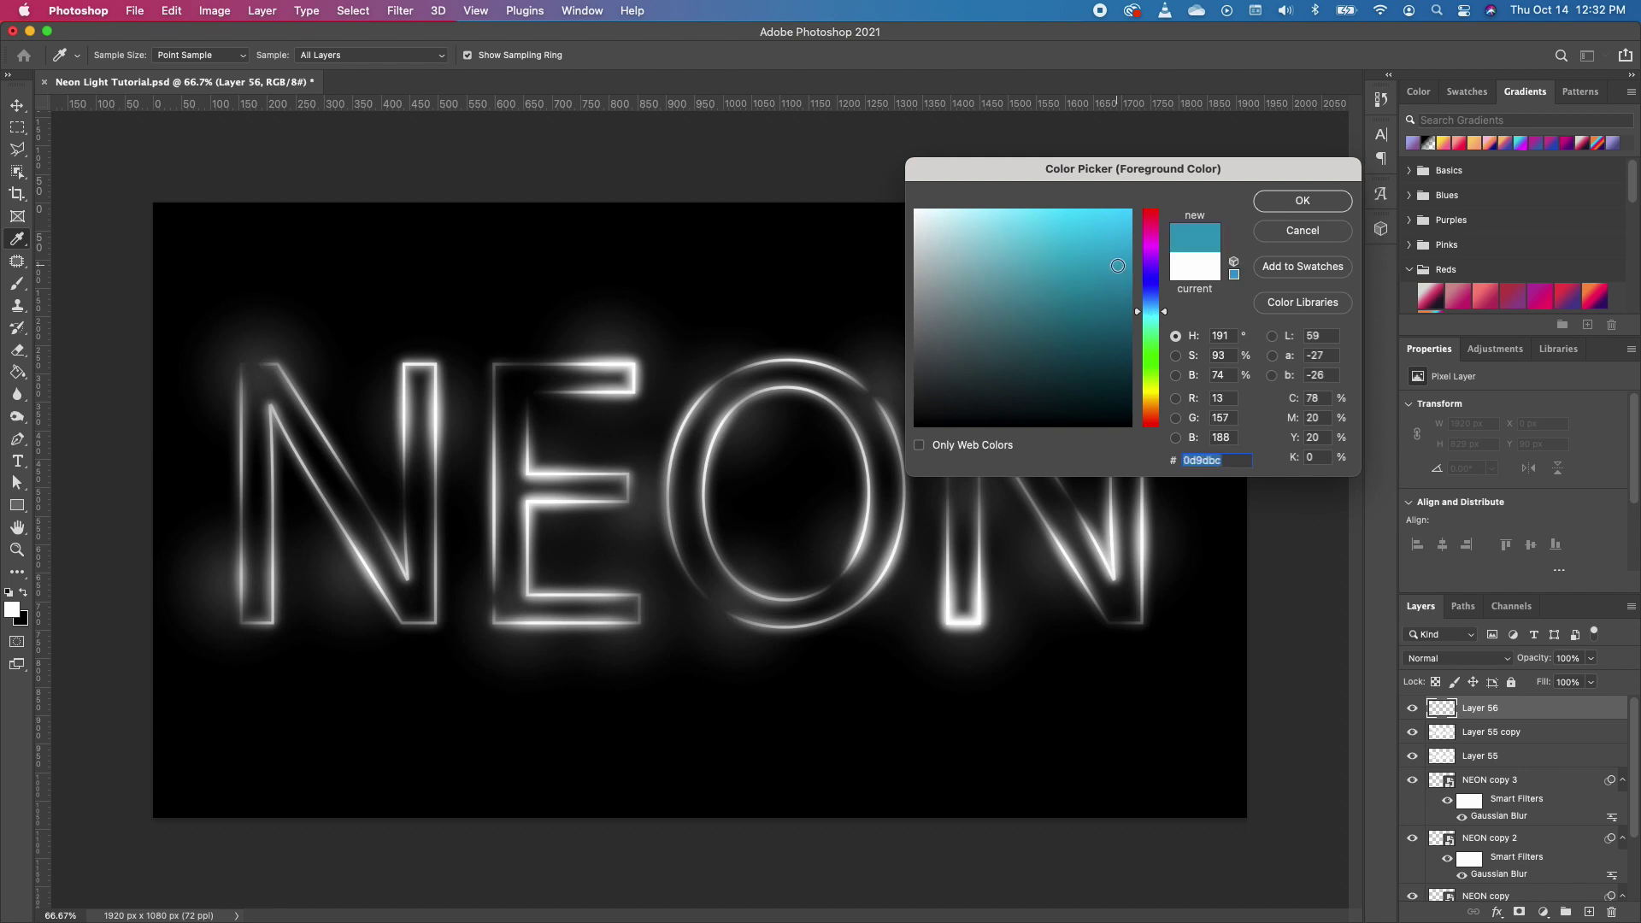
left_click(1302, 201)
Step: Dab large soft teal glow patches around all the NEON letters
key("b")
key("bracketright")
key("bracketright")
key("bracketright")
key("bracketright")
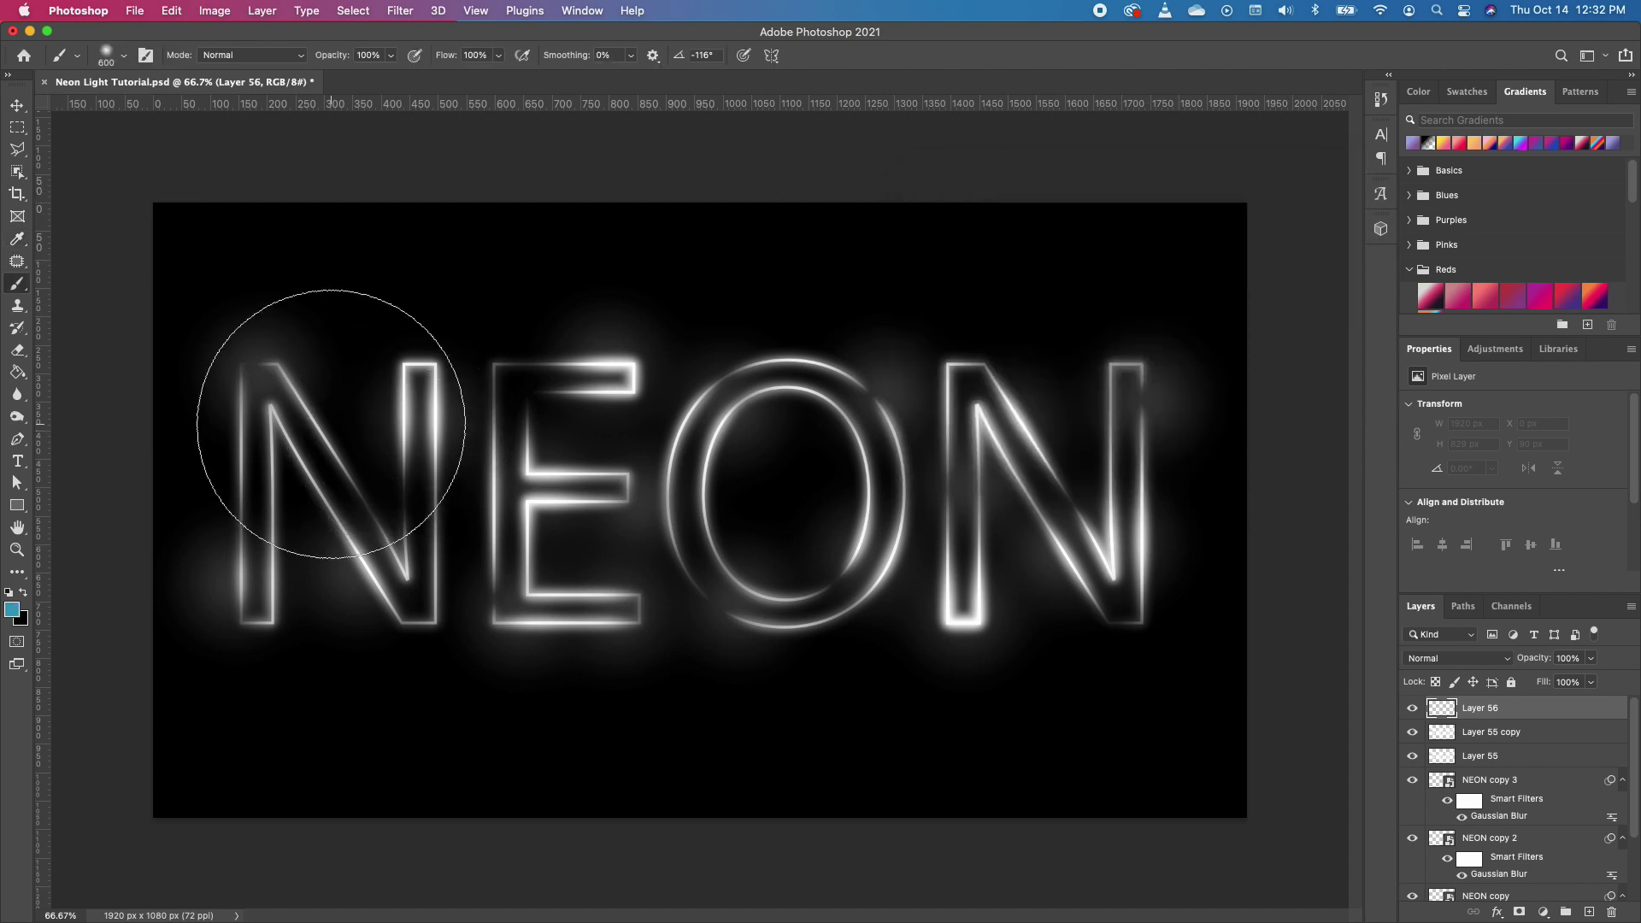
left_click(287, 384)
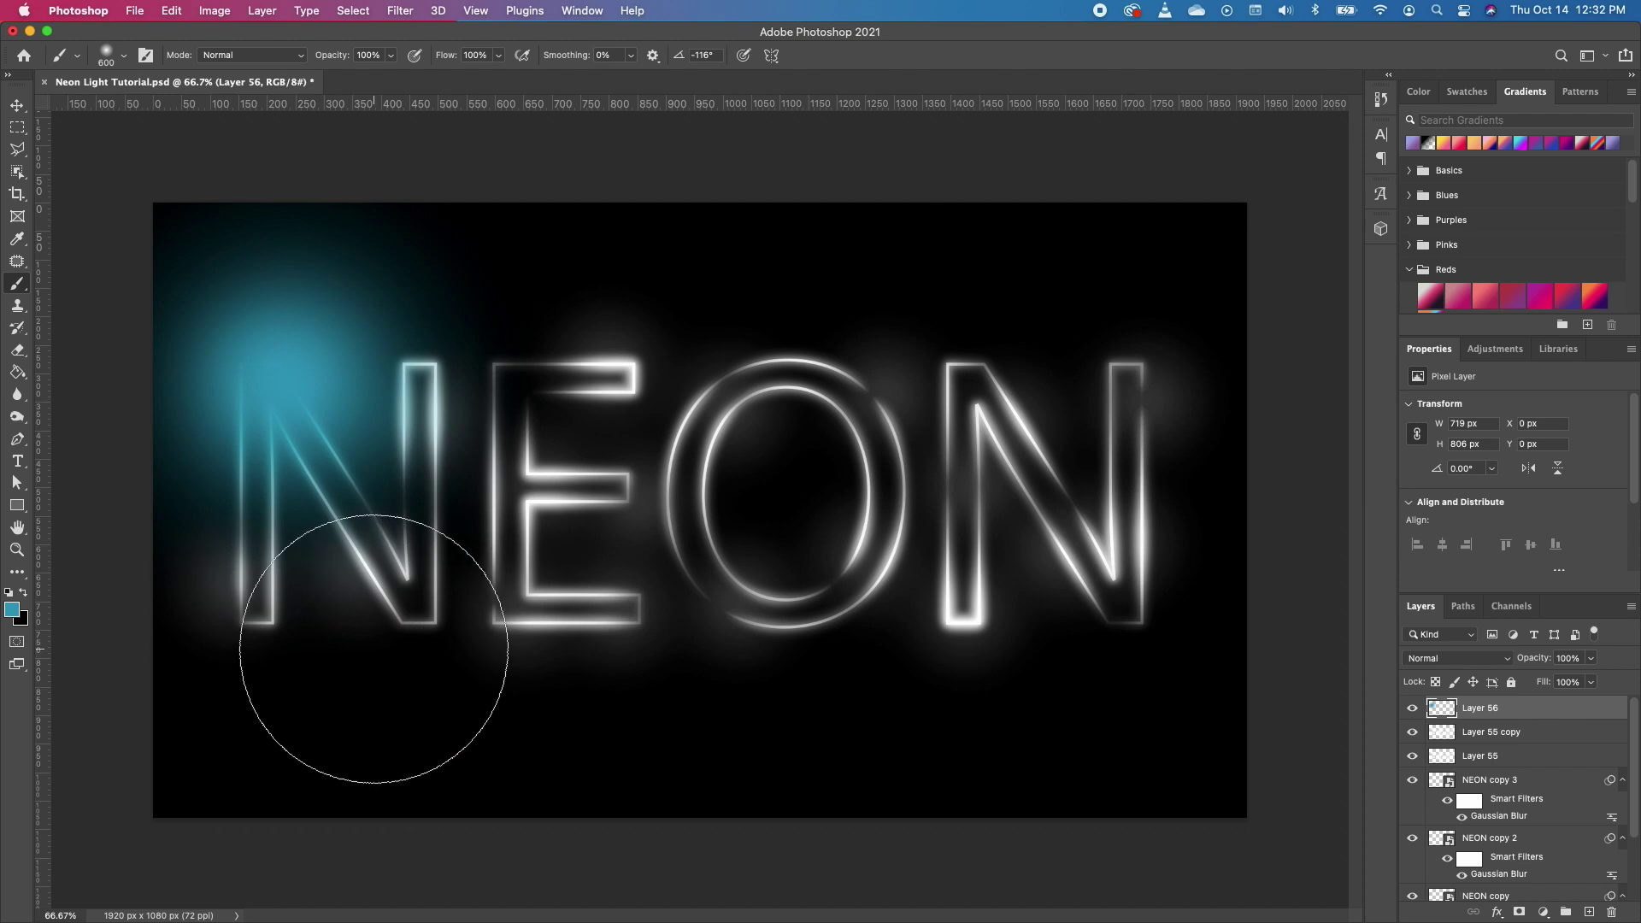
key("bracketright")
left_click(432, 607)
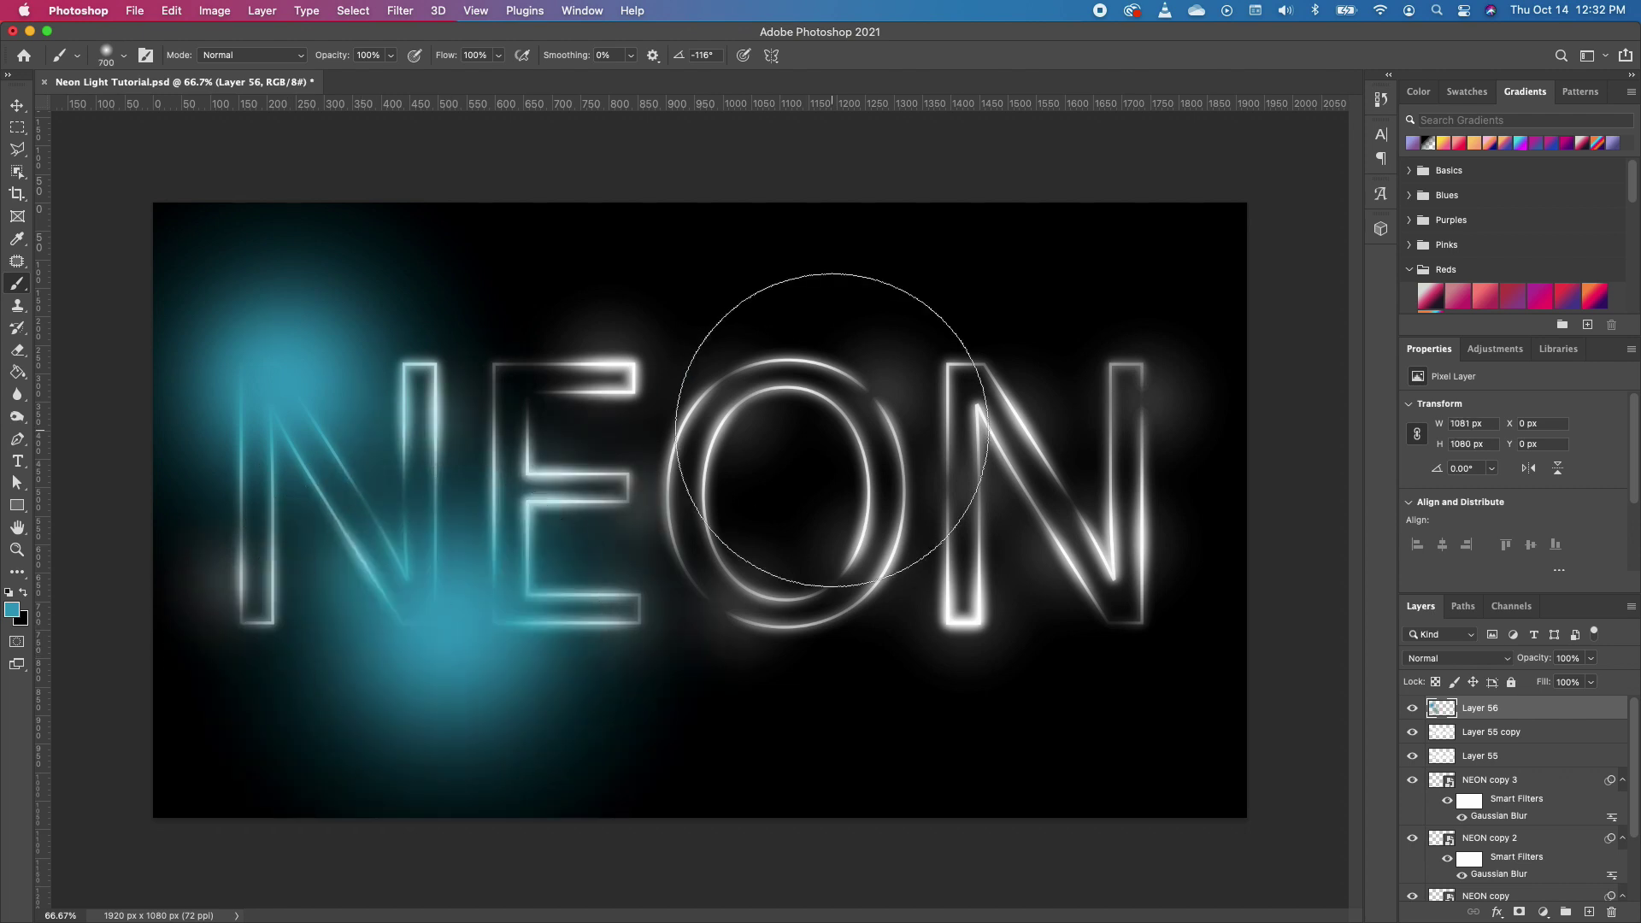
left_click(716, 425)
left_click(1030, 321)
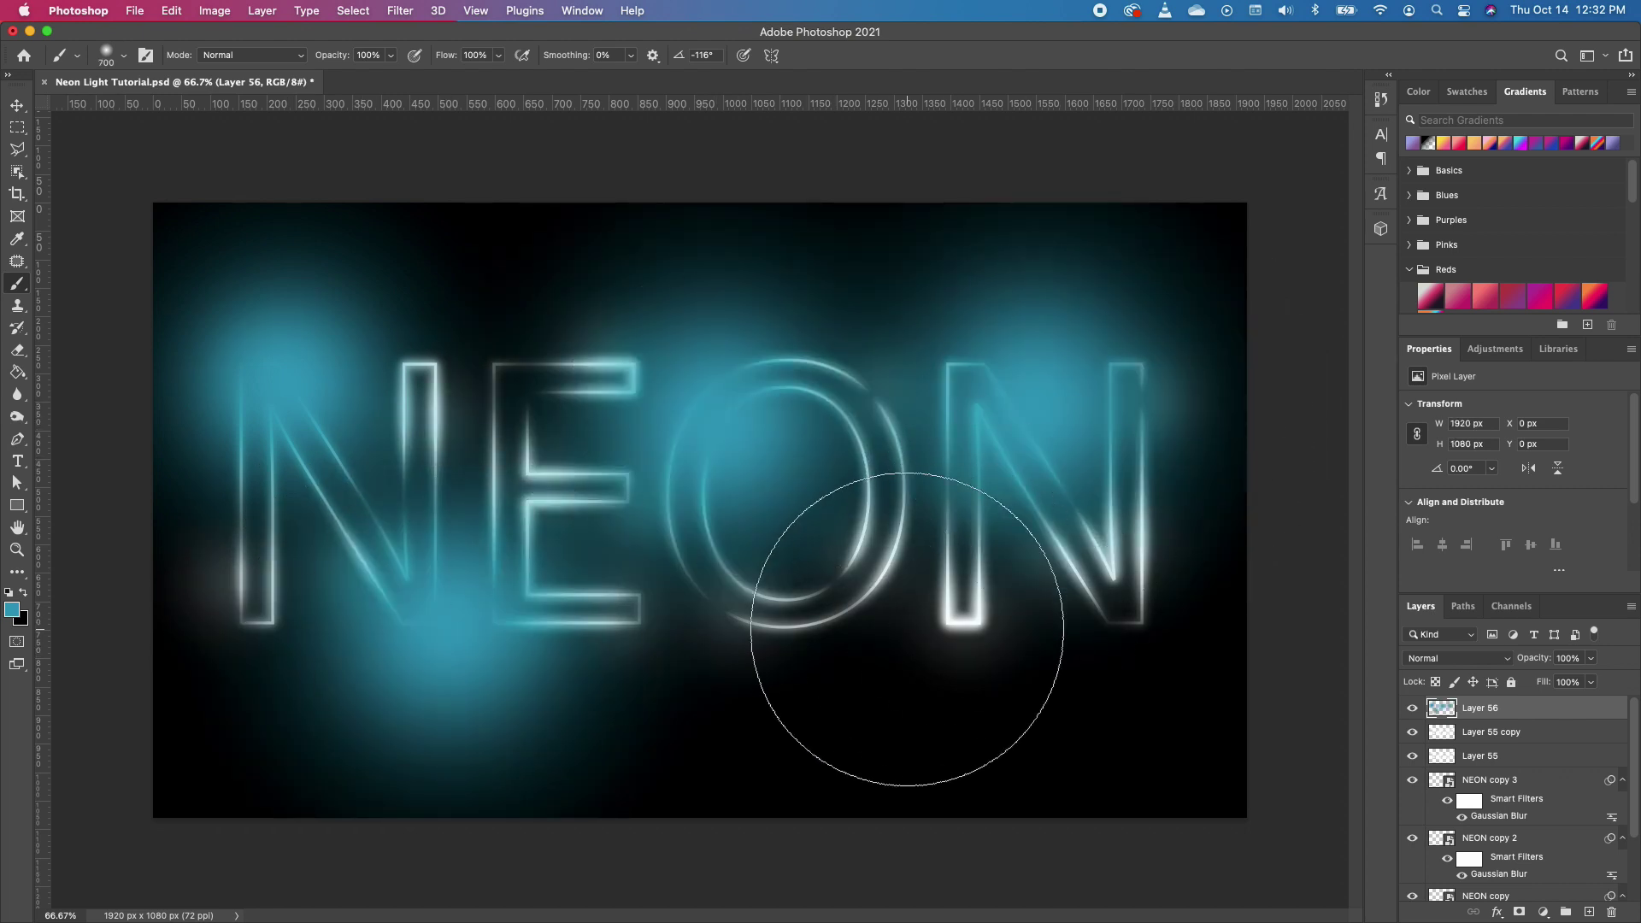
left_click(907, 629)
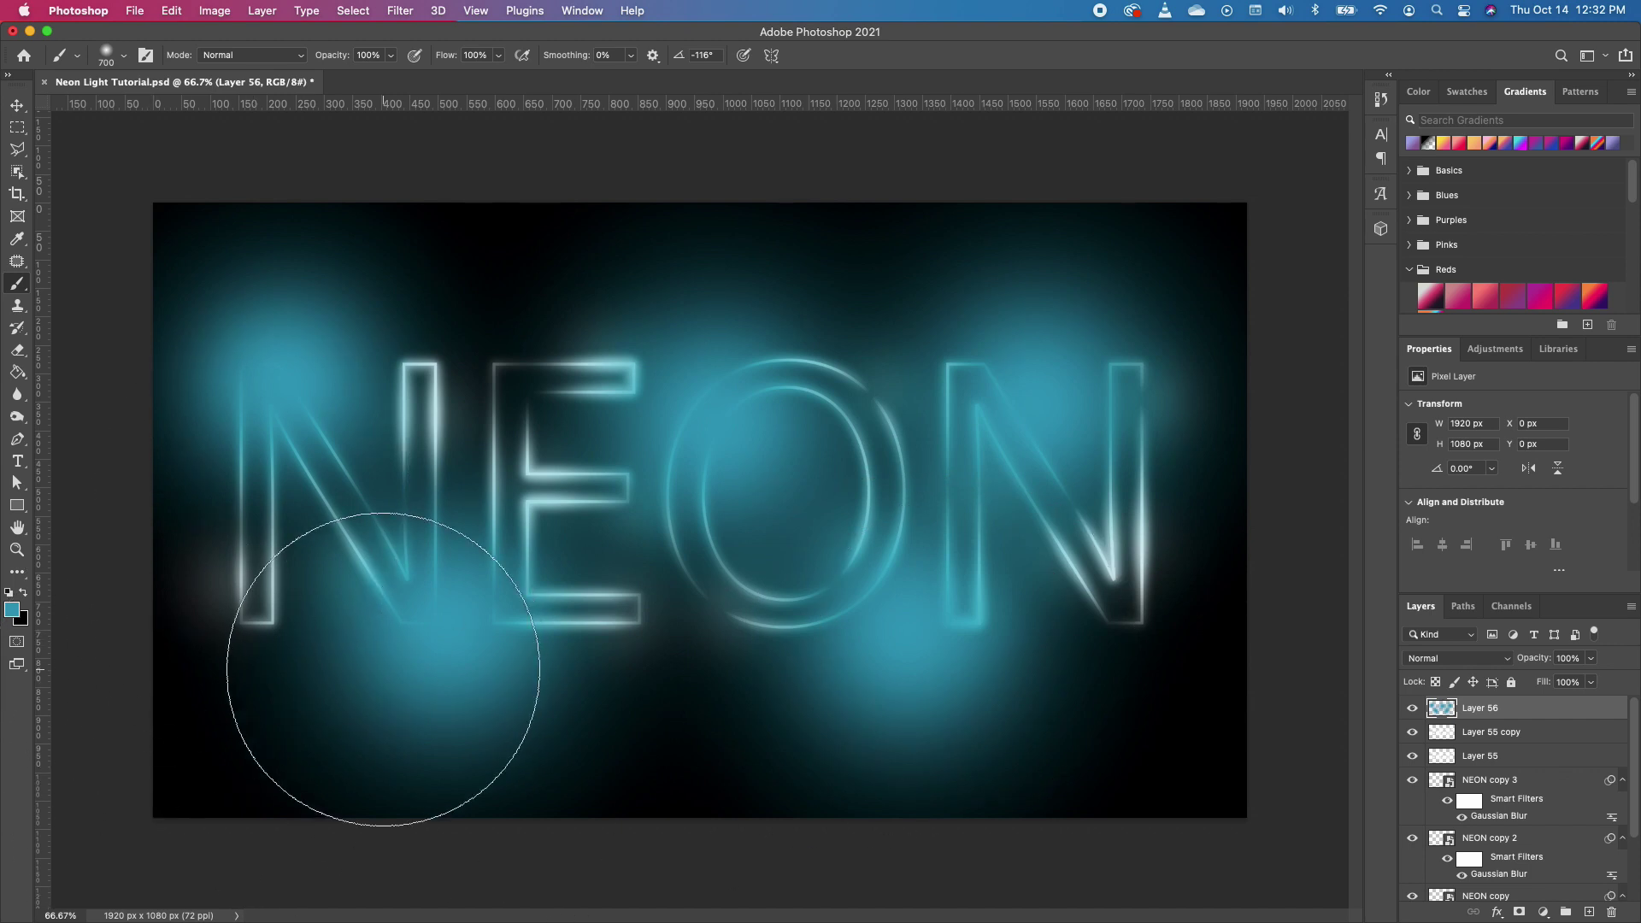
left_click(412, 670)
left_click(624, 377)
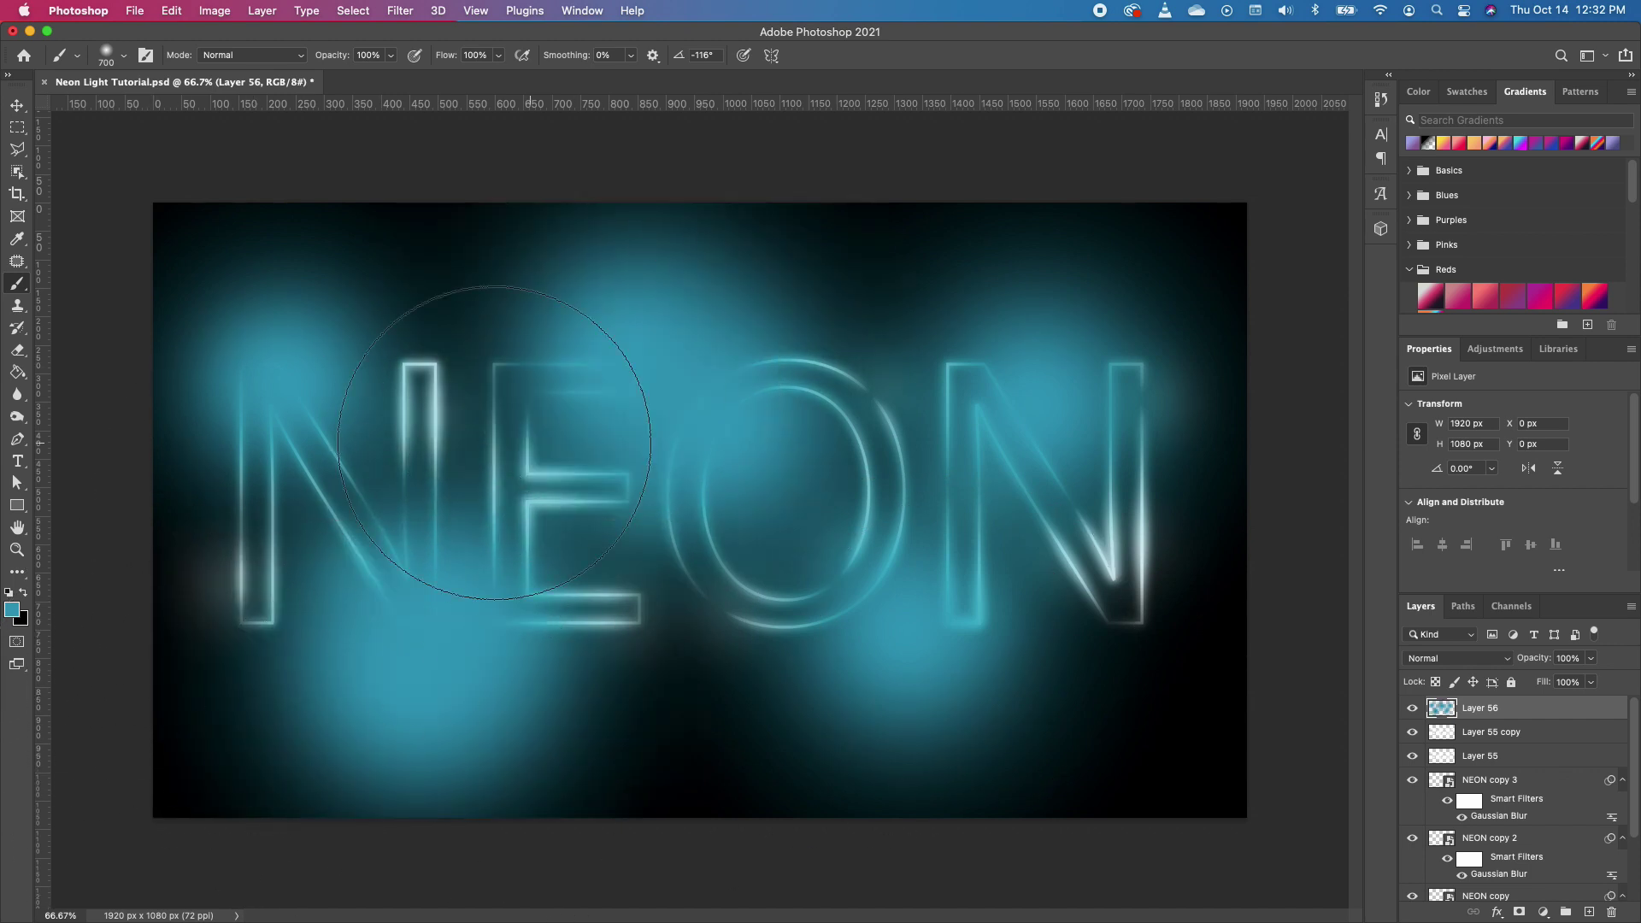
Step: Change the foreground colour to purple c609ee
left_click(12, 610)
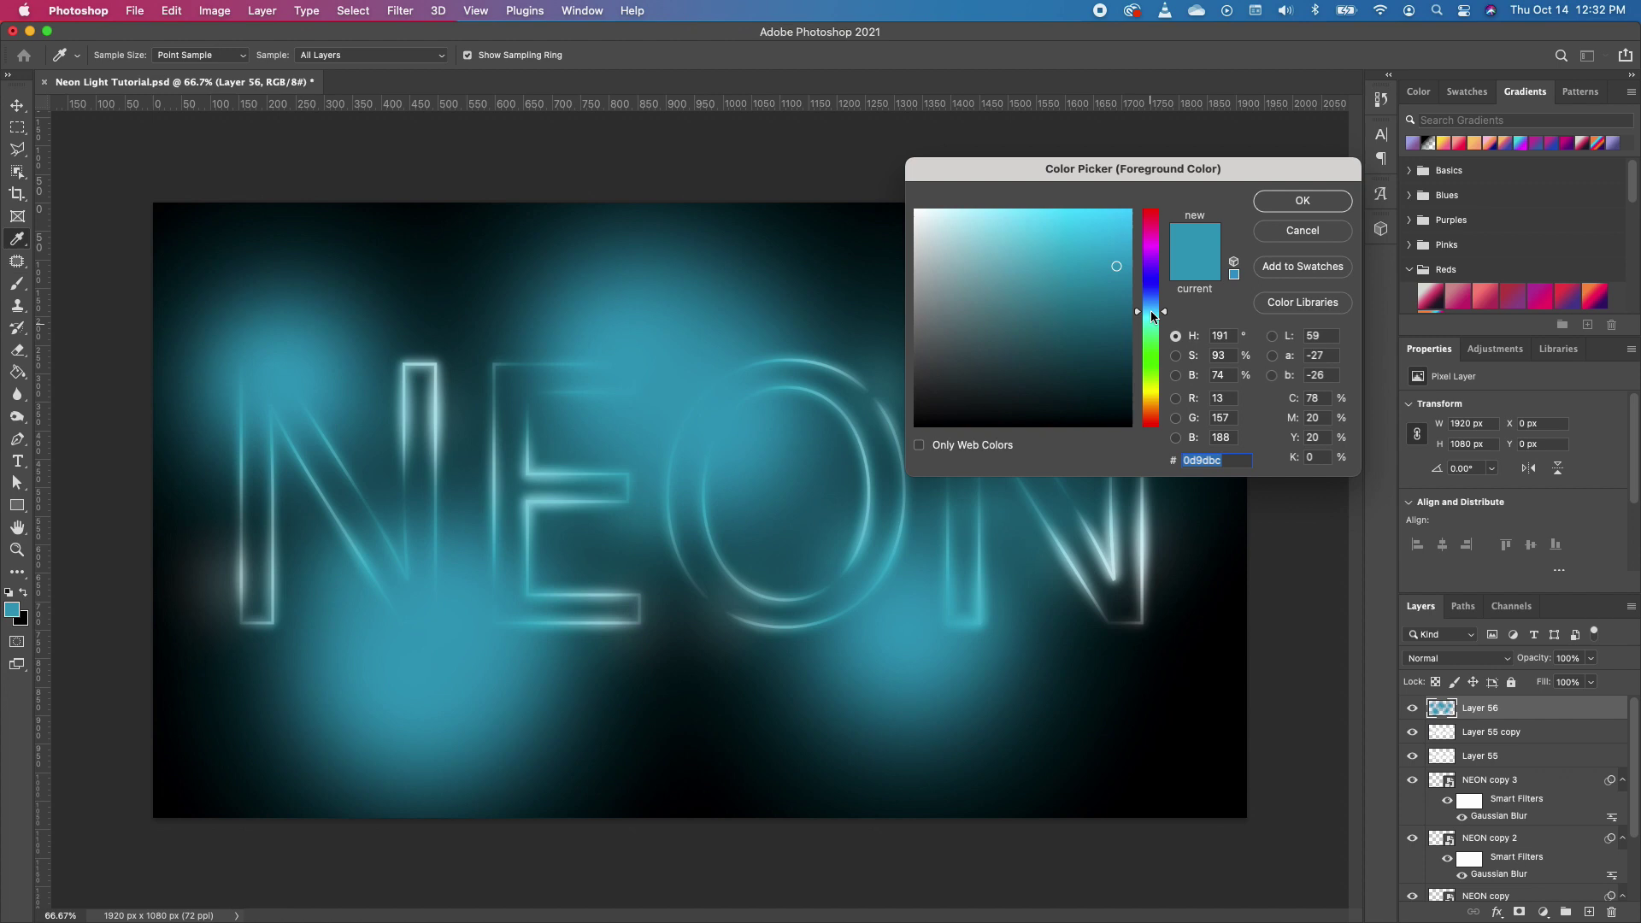
left_click(1155, 253)
left_click(1123, 223)
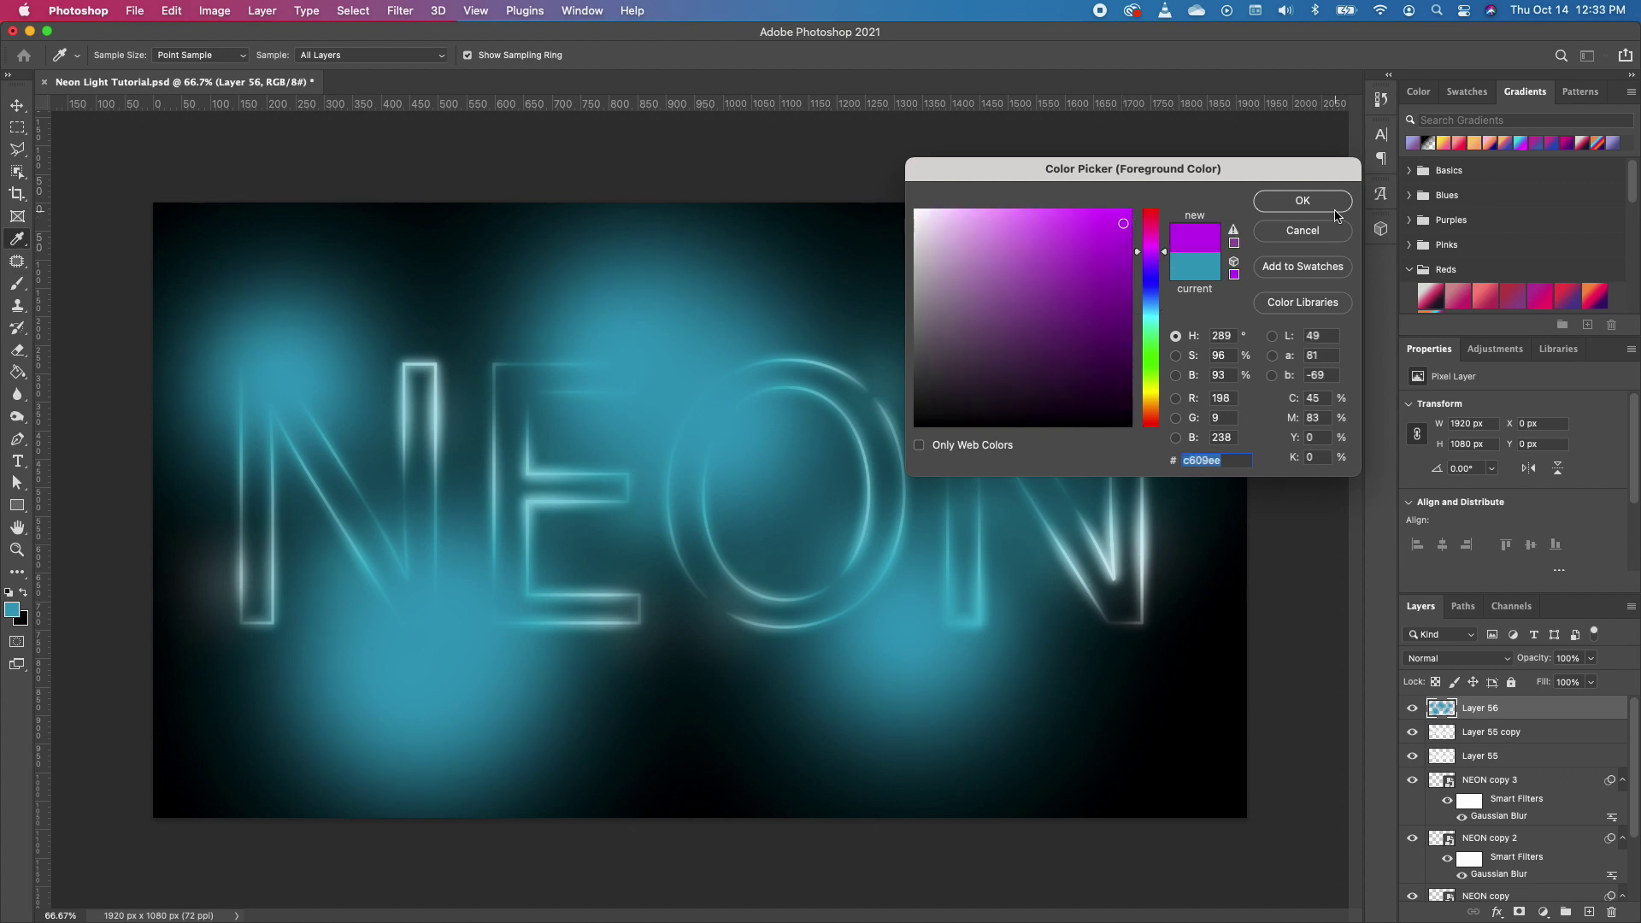
key("Return")
Step: Brush soft purple patches over the teal glow across the NEON letters
key("b")
left_click(850, 303)
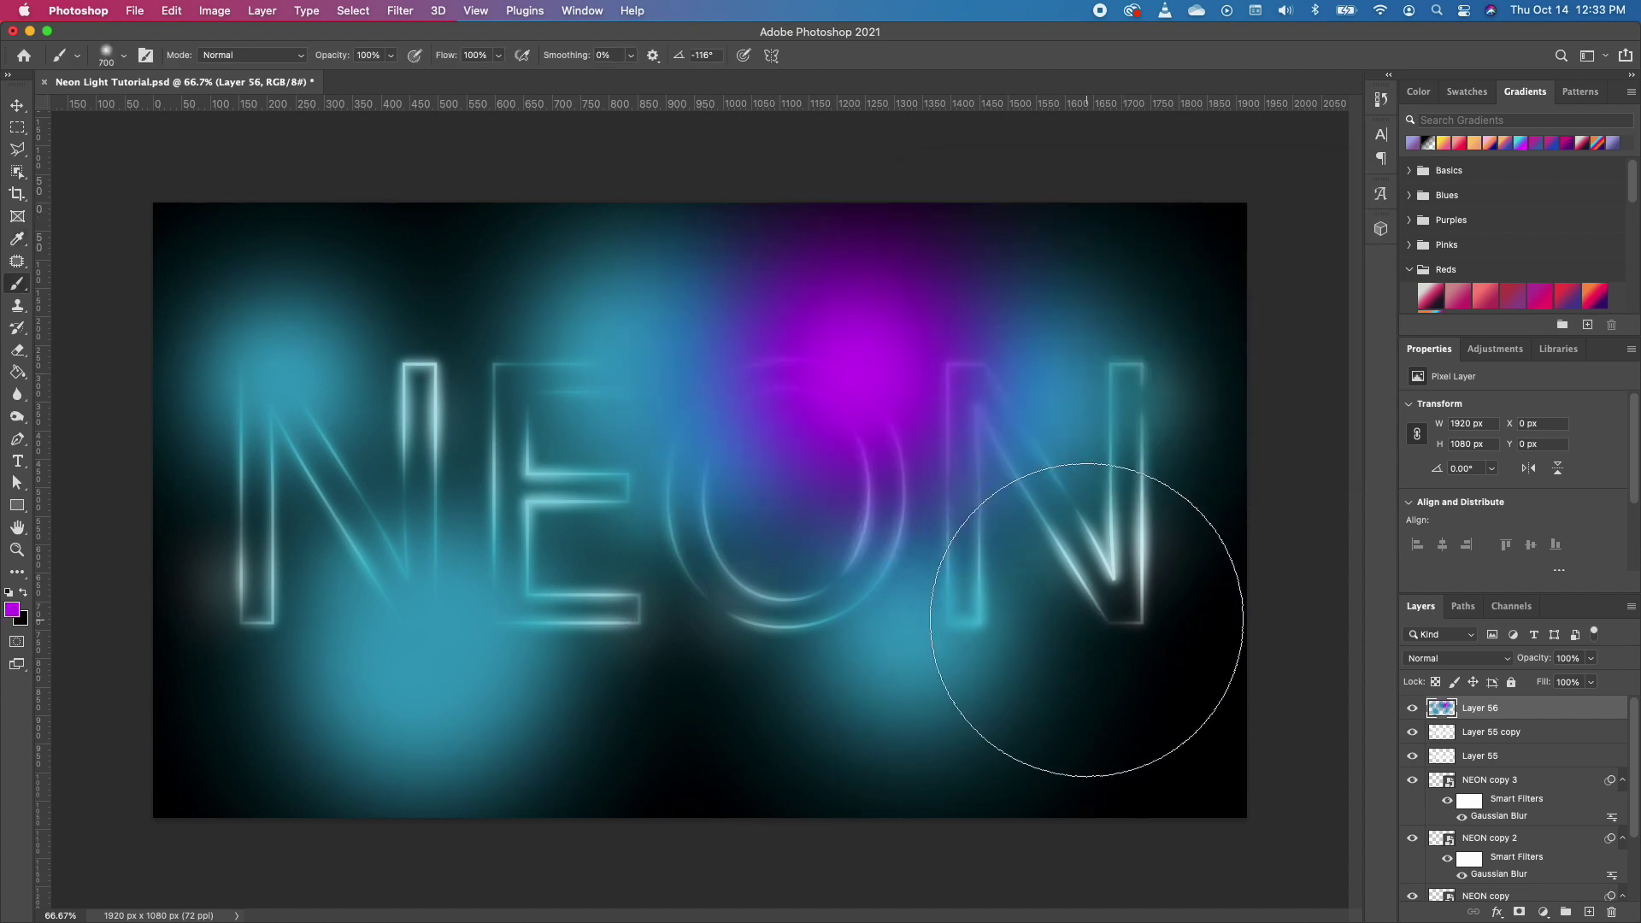
left_click(1121, 605)
left_click(658, 594)
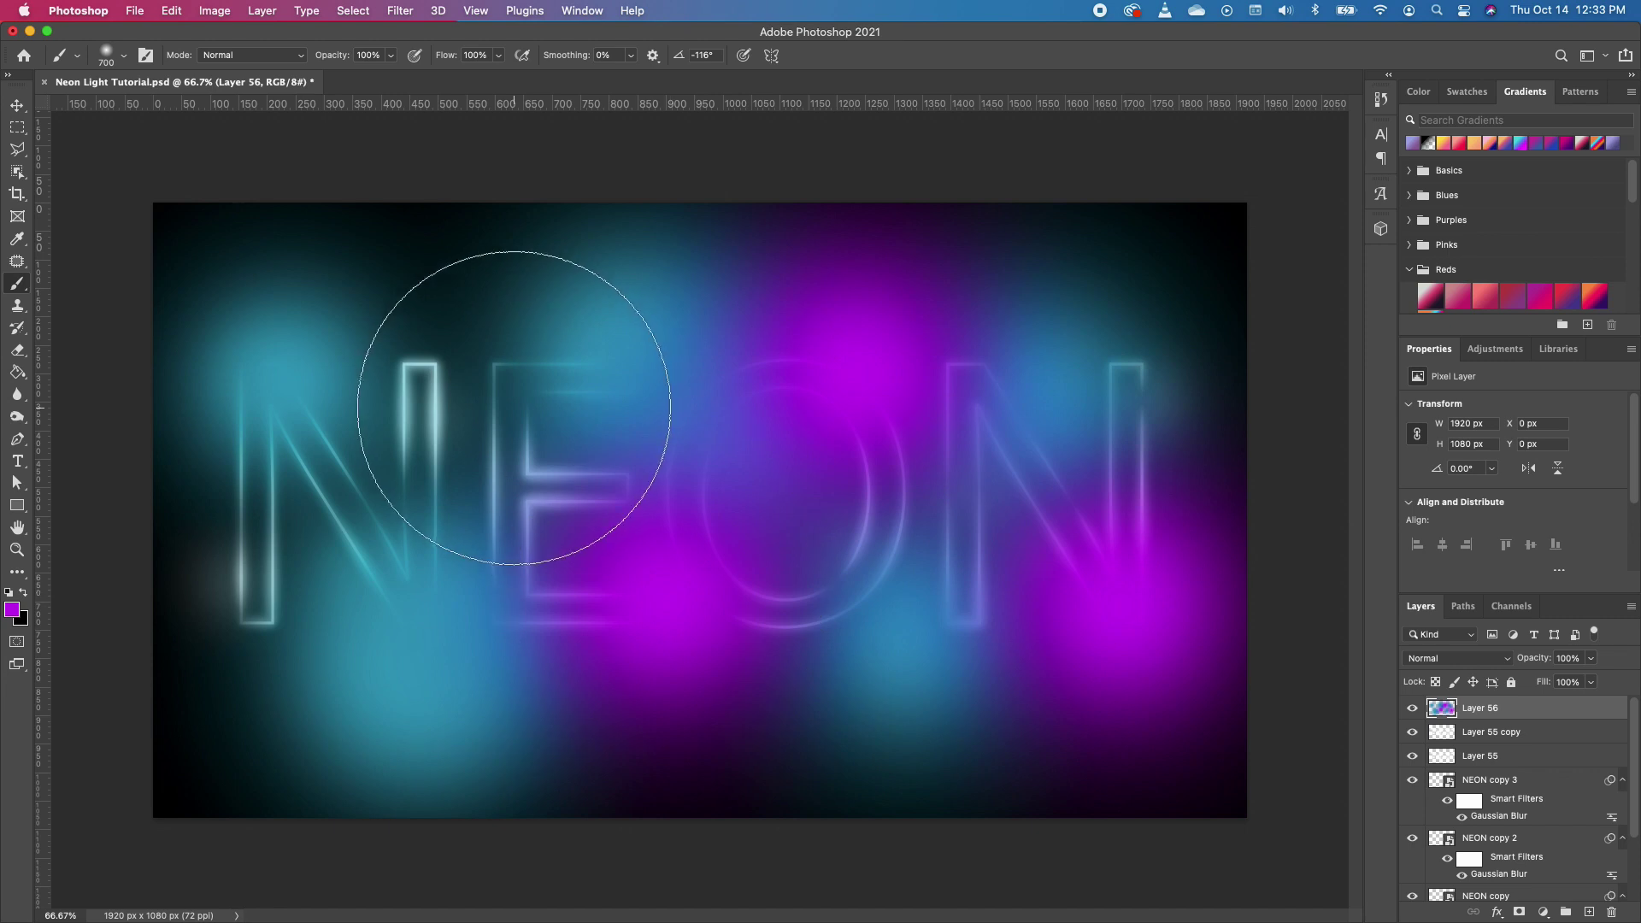
left_click(498, 397)
left_click(286, 570)
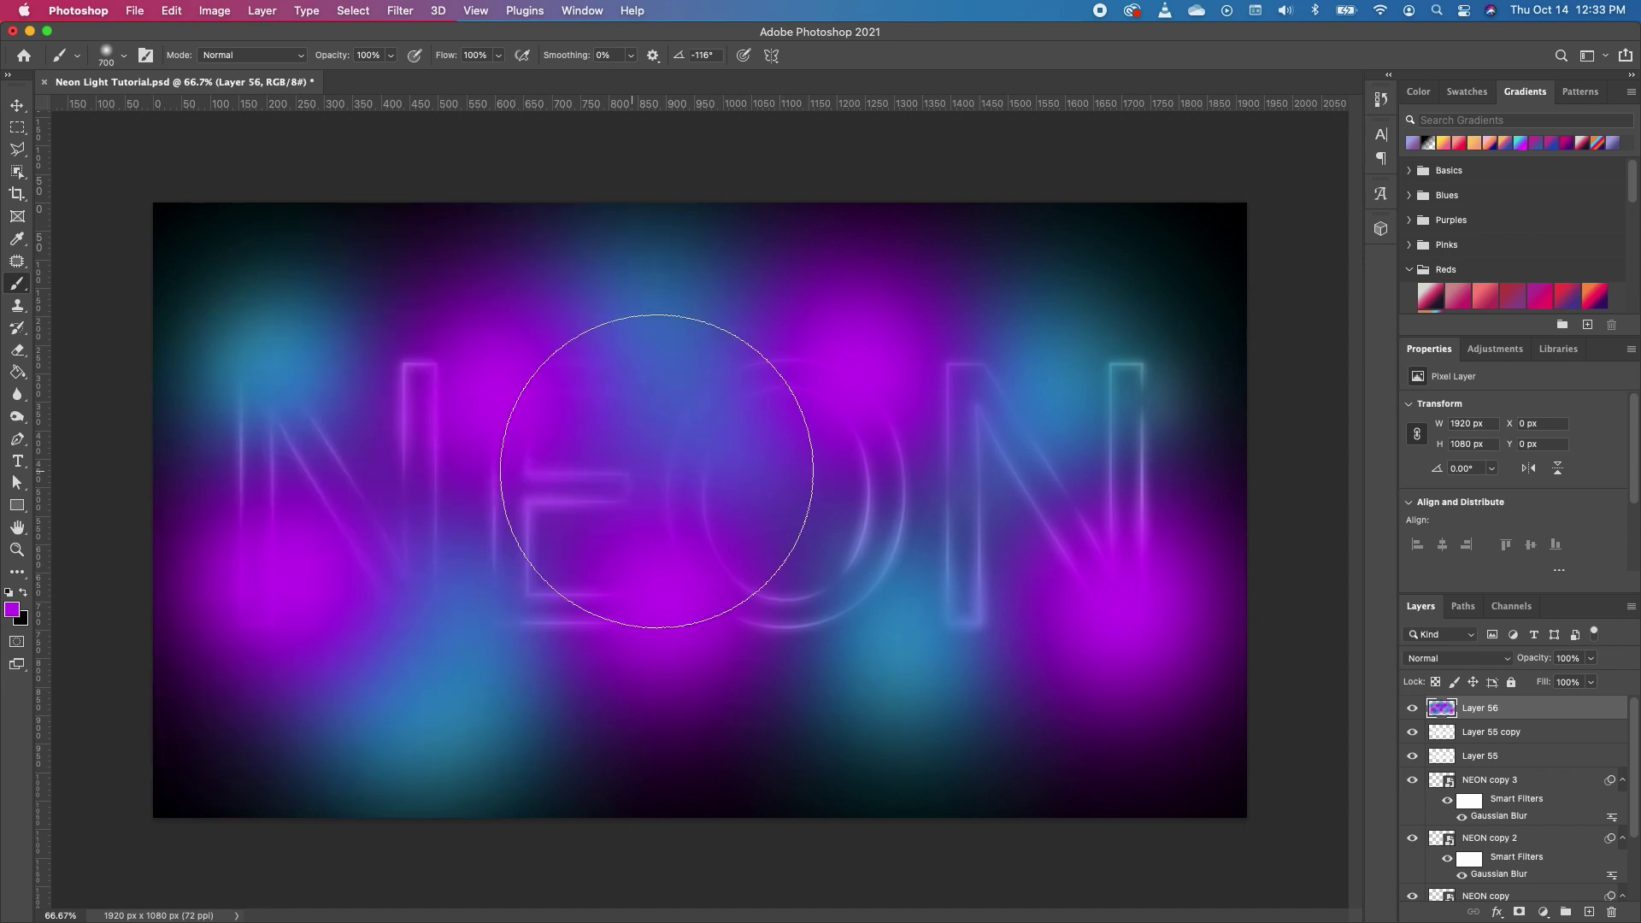
left_click(769, 608)
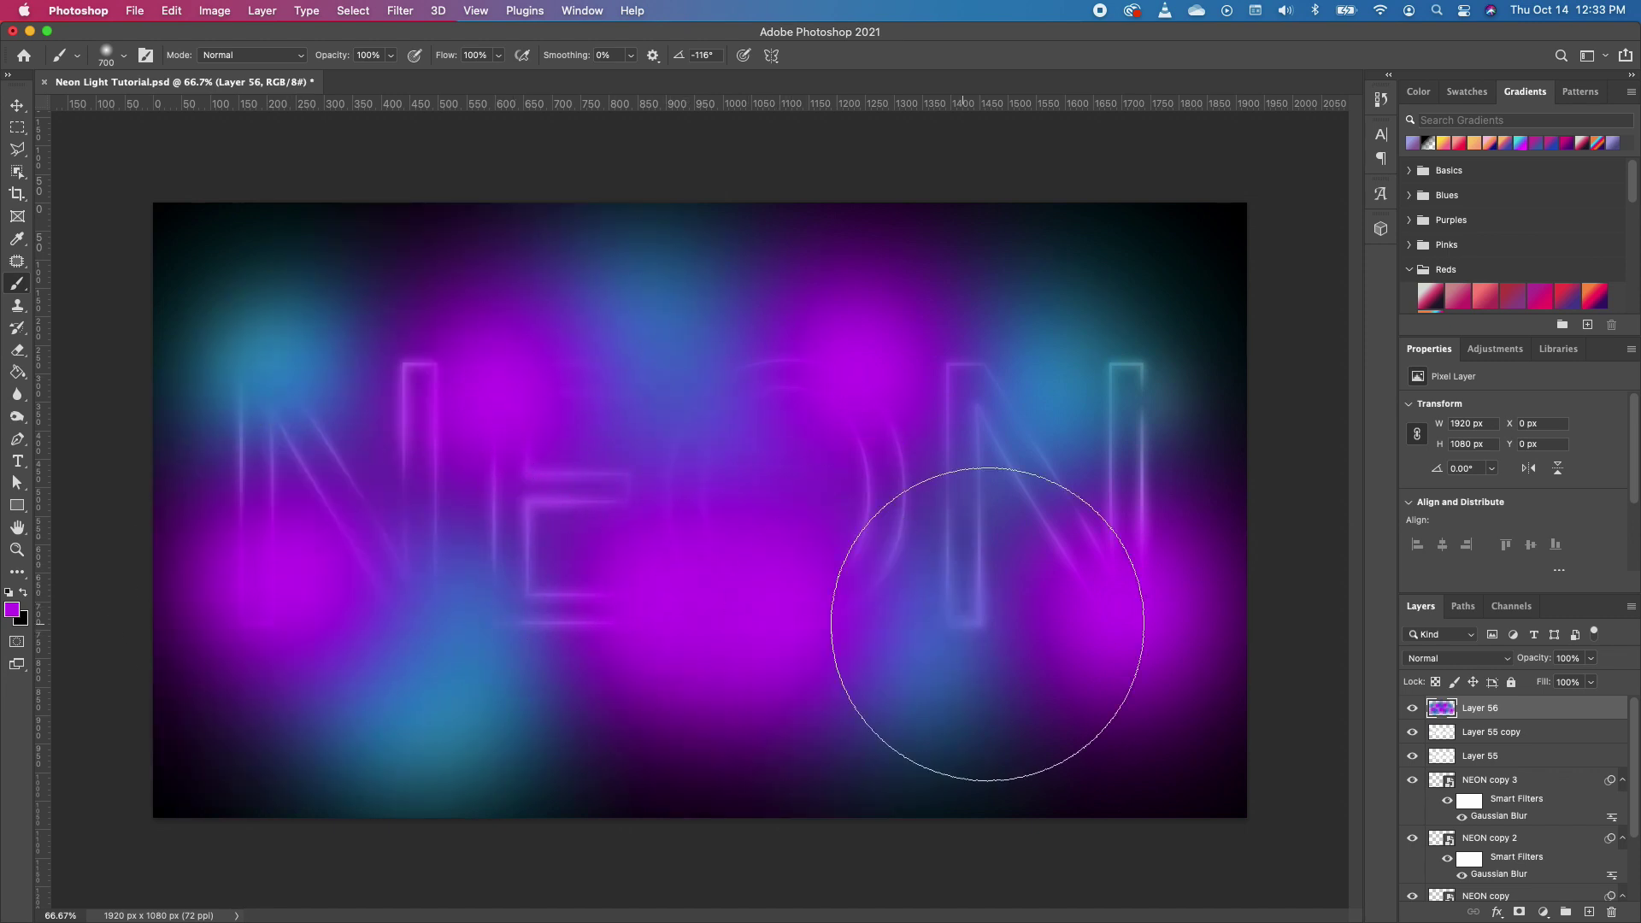
left_click(1128, 485)
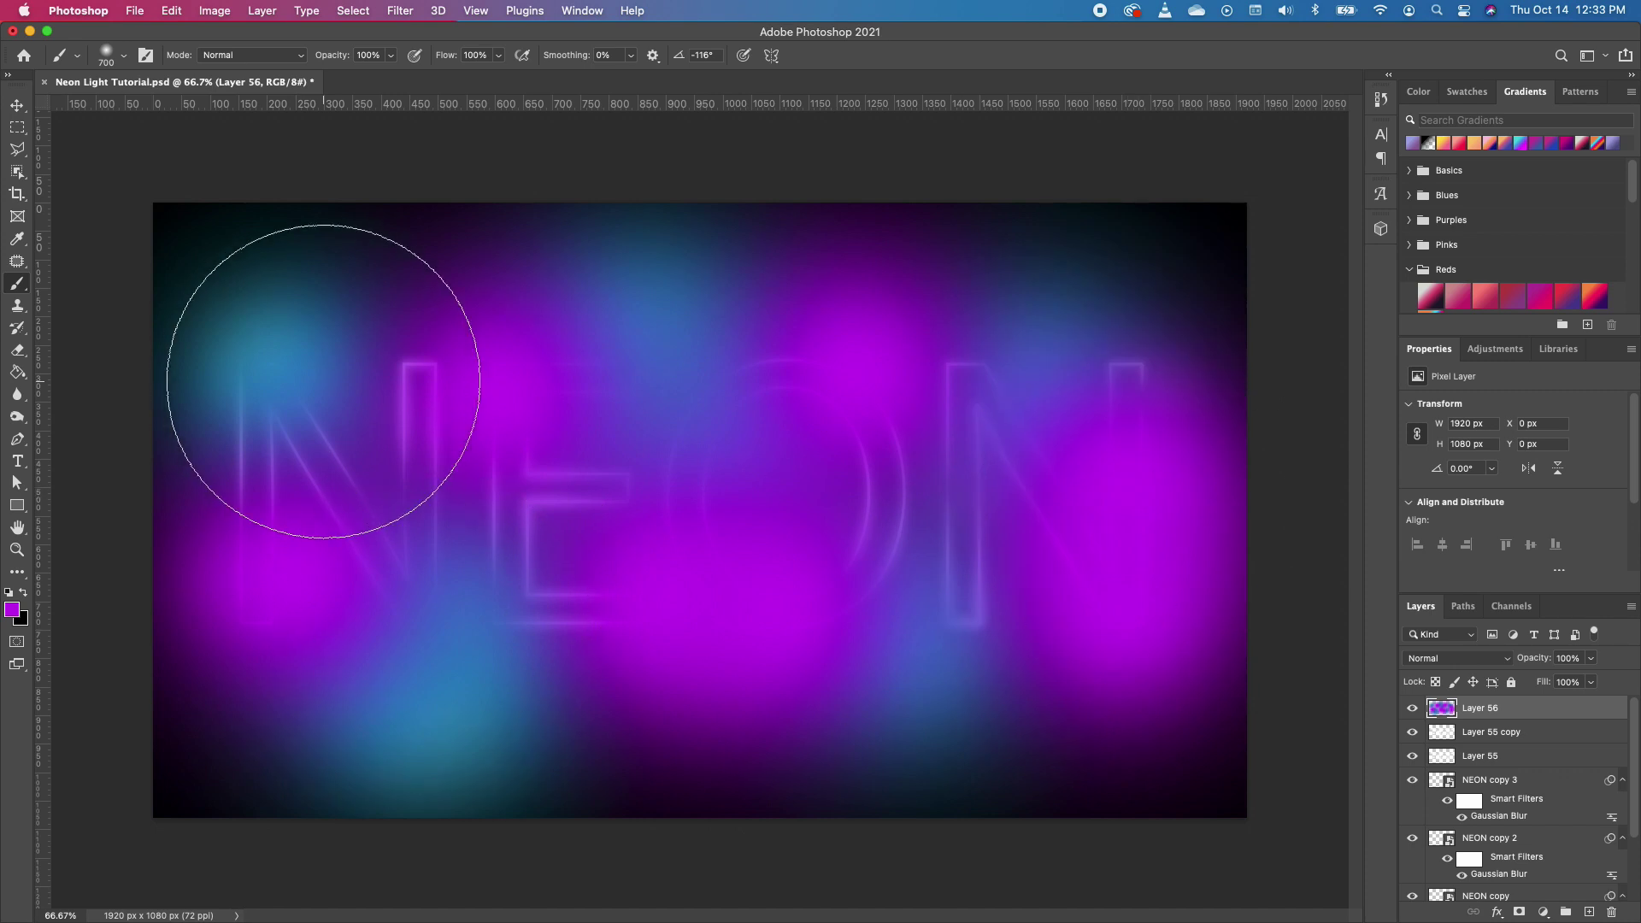
left_click(437, 326)
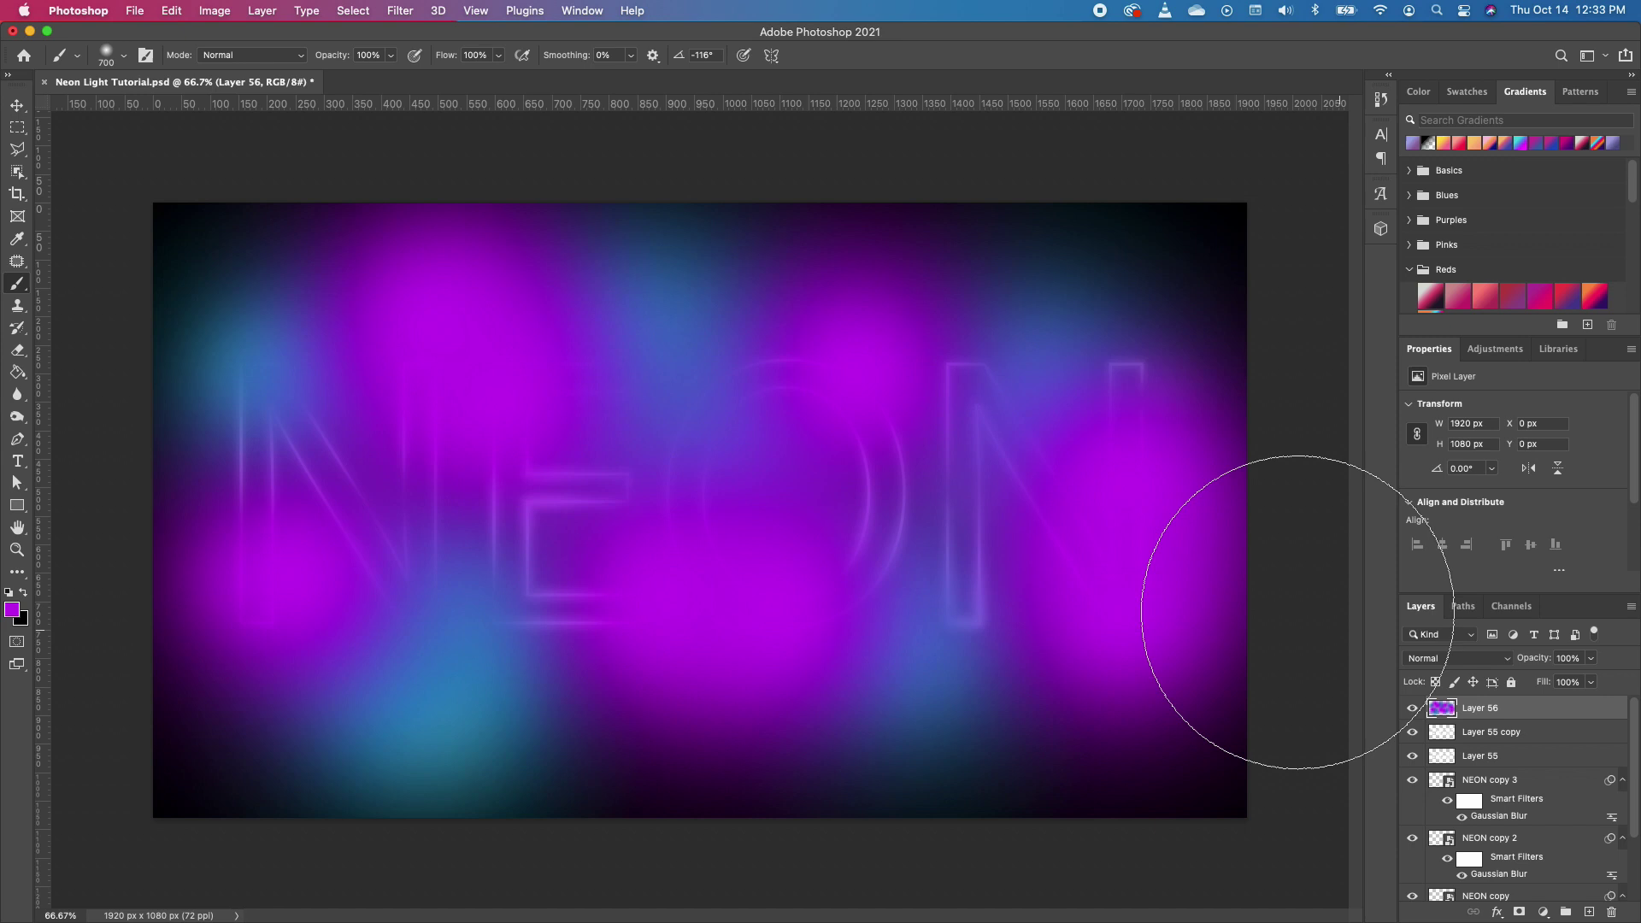
Step: Blur the colour layer with a Gaussian Blur of about 100 px
left_click(401, 14)
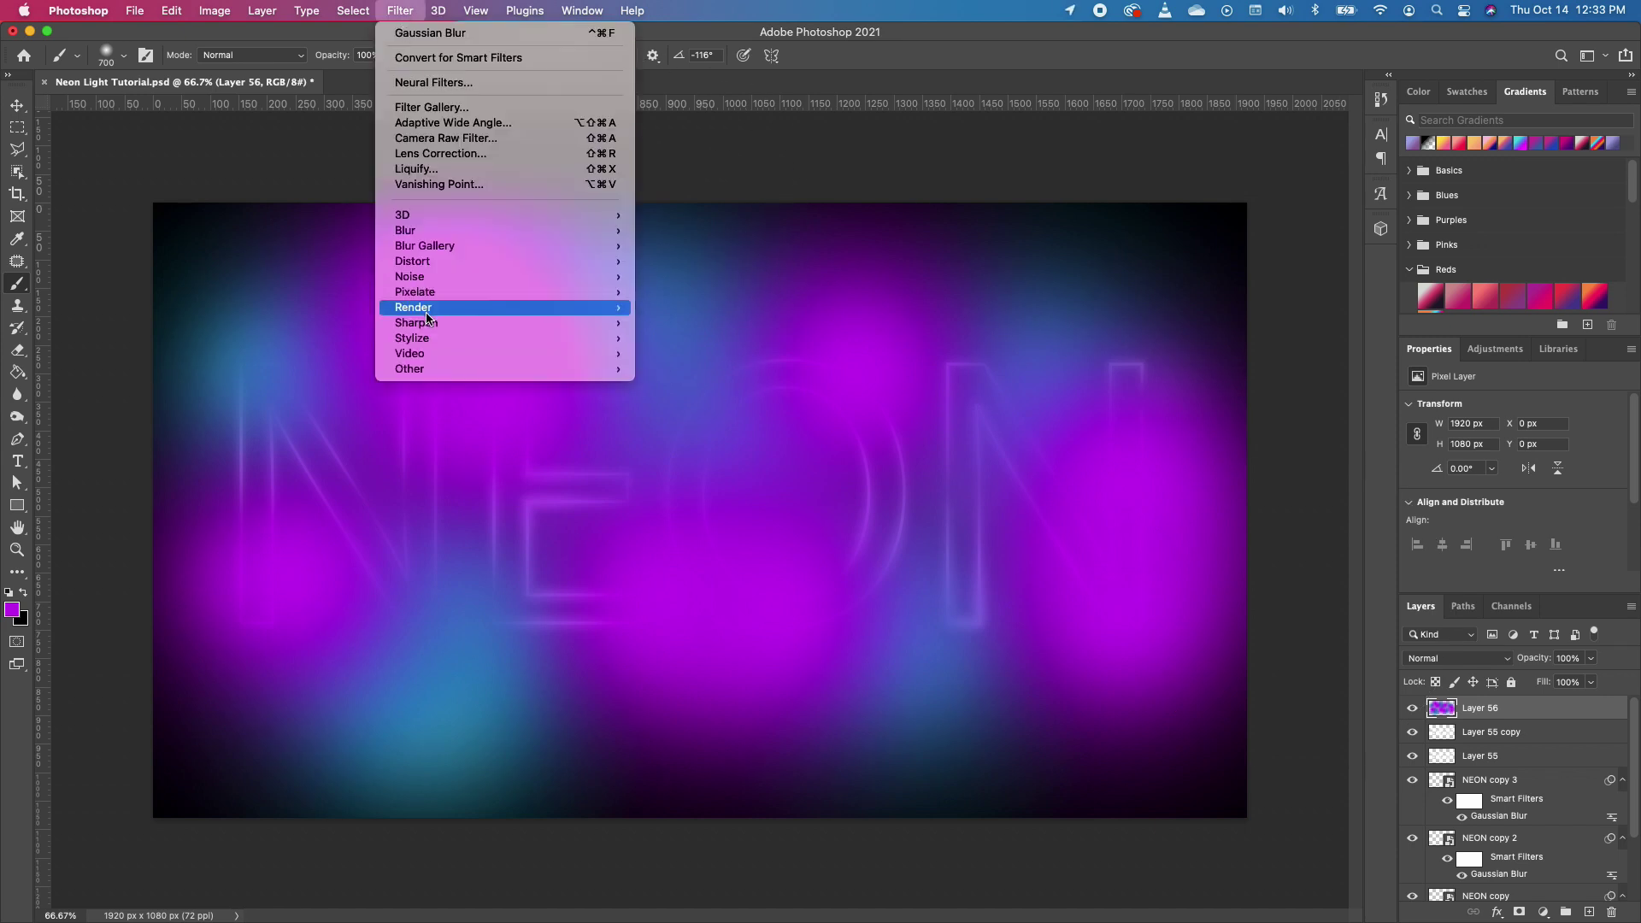
mouse_move(480, 236)
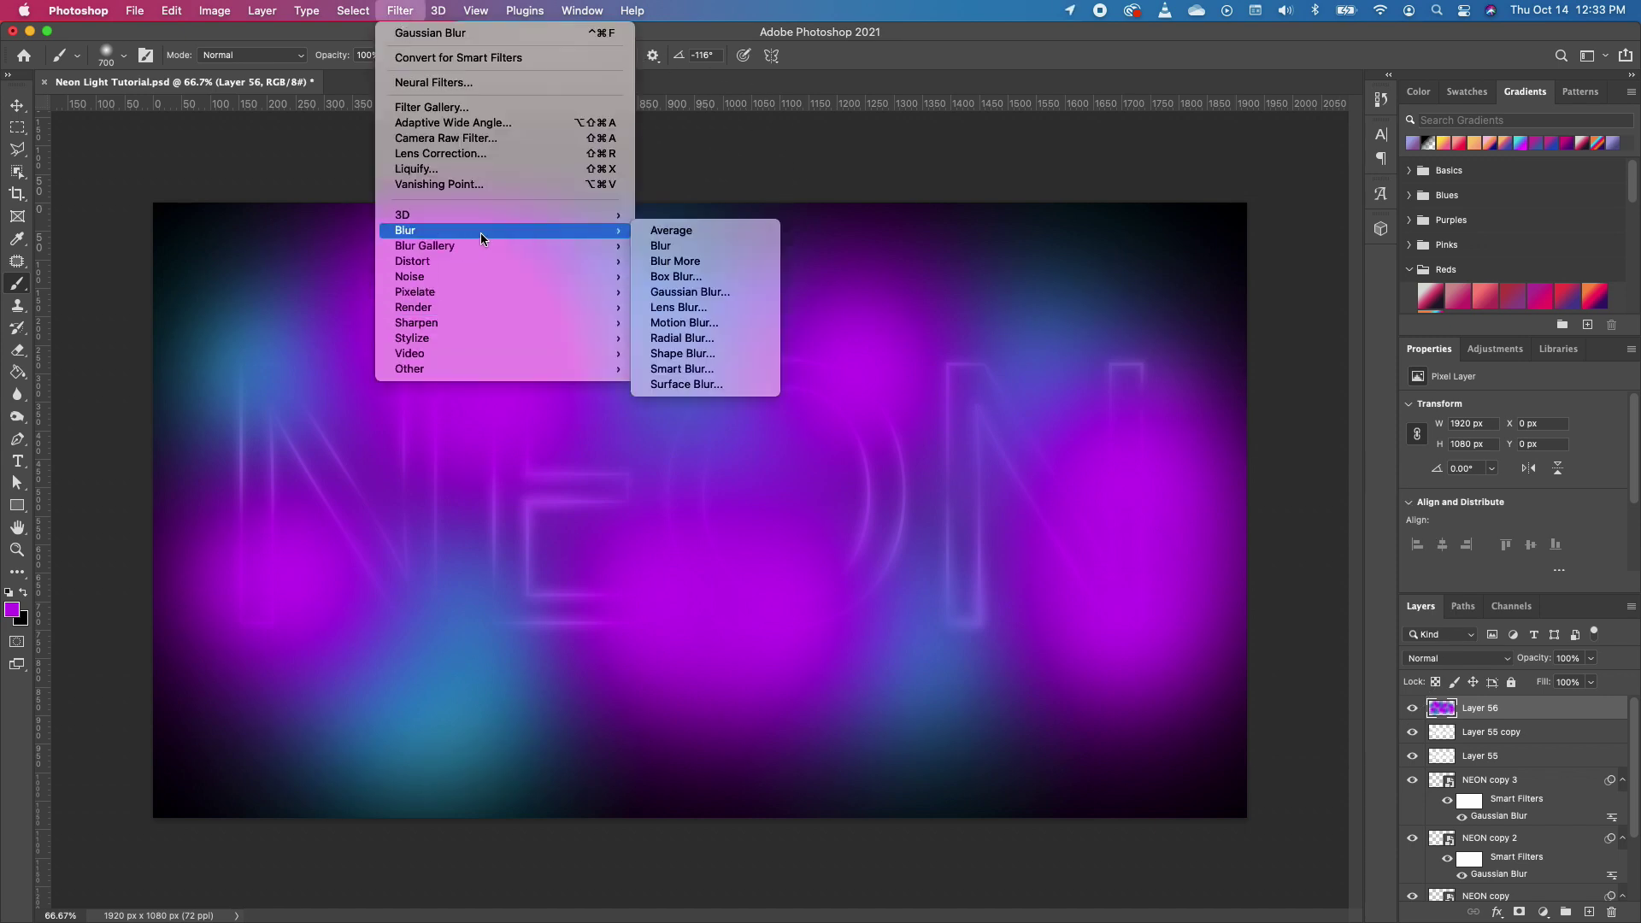
left_click(725, 291)
left_click_drag(884, 331, 1198, 311)
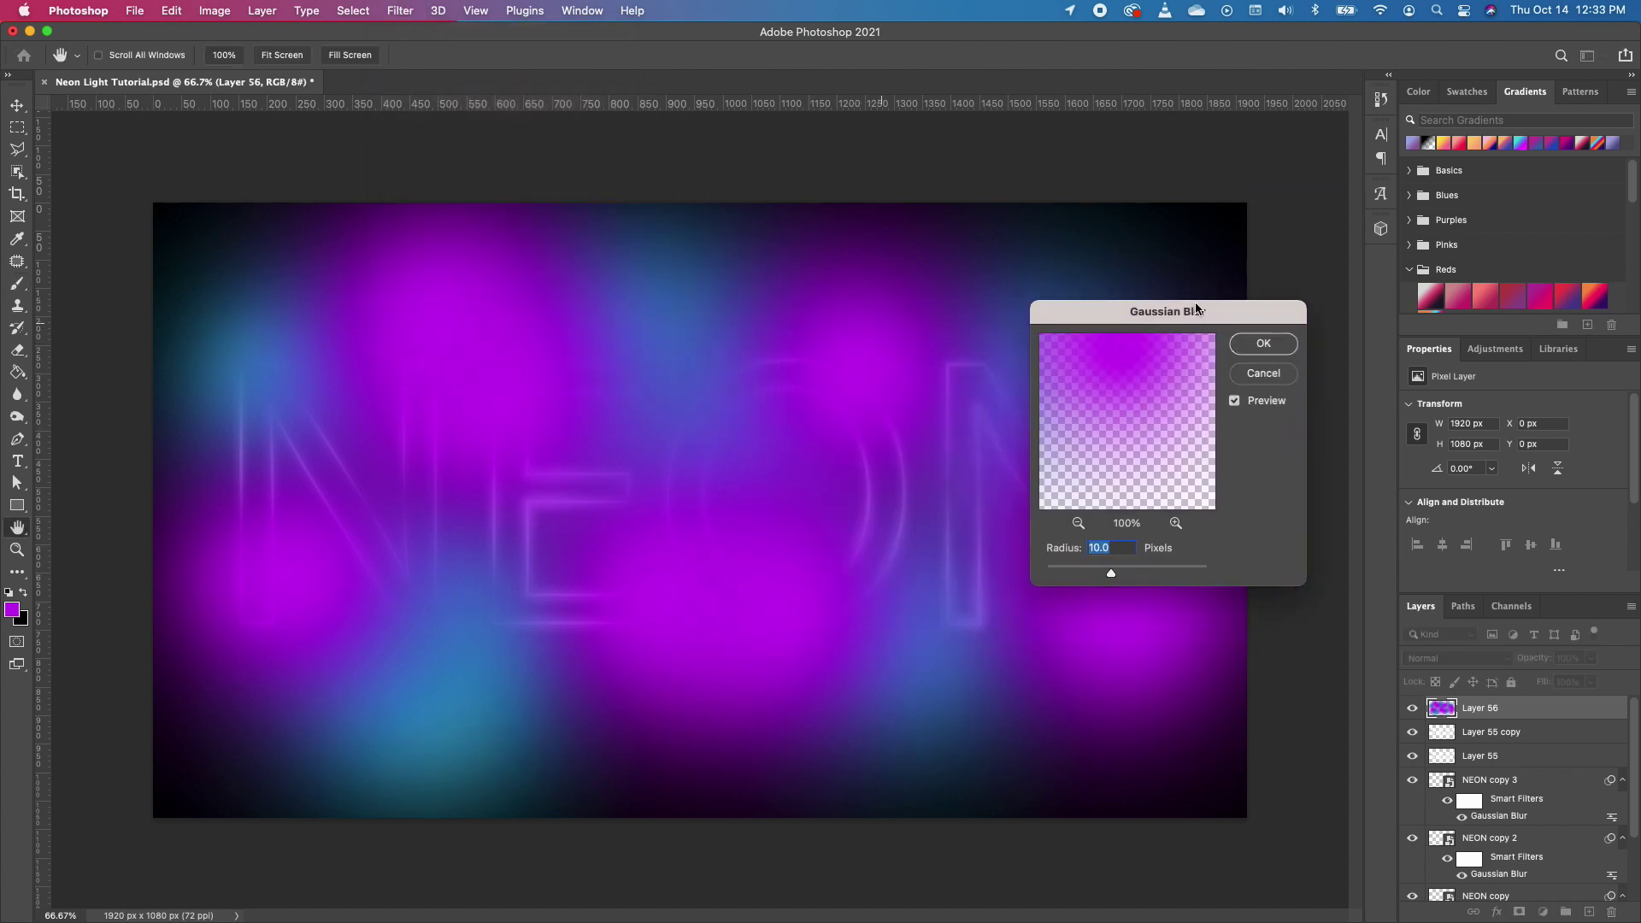
left_click_drag(1119, 578, 1149, 573)
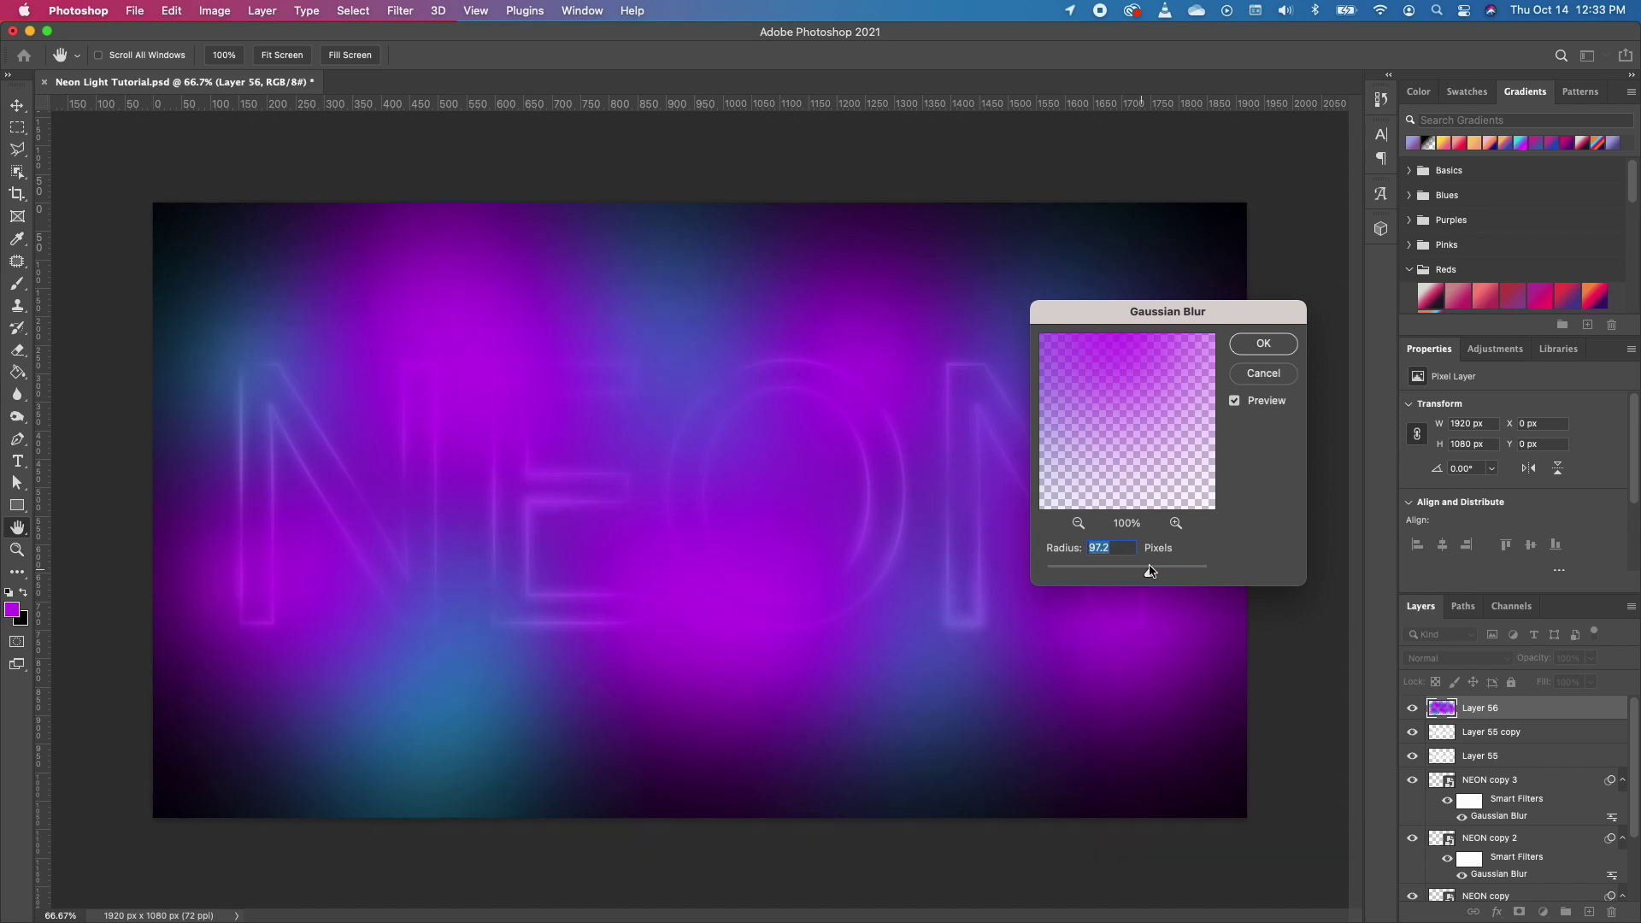
left_click(1256, 346)
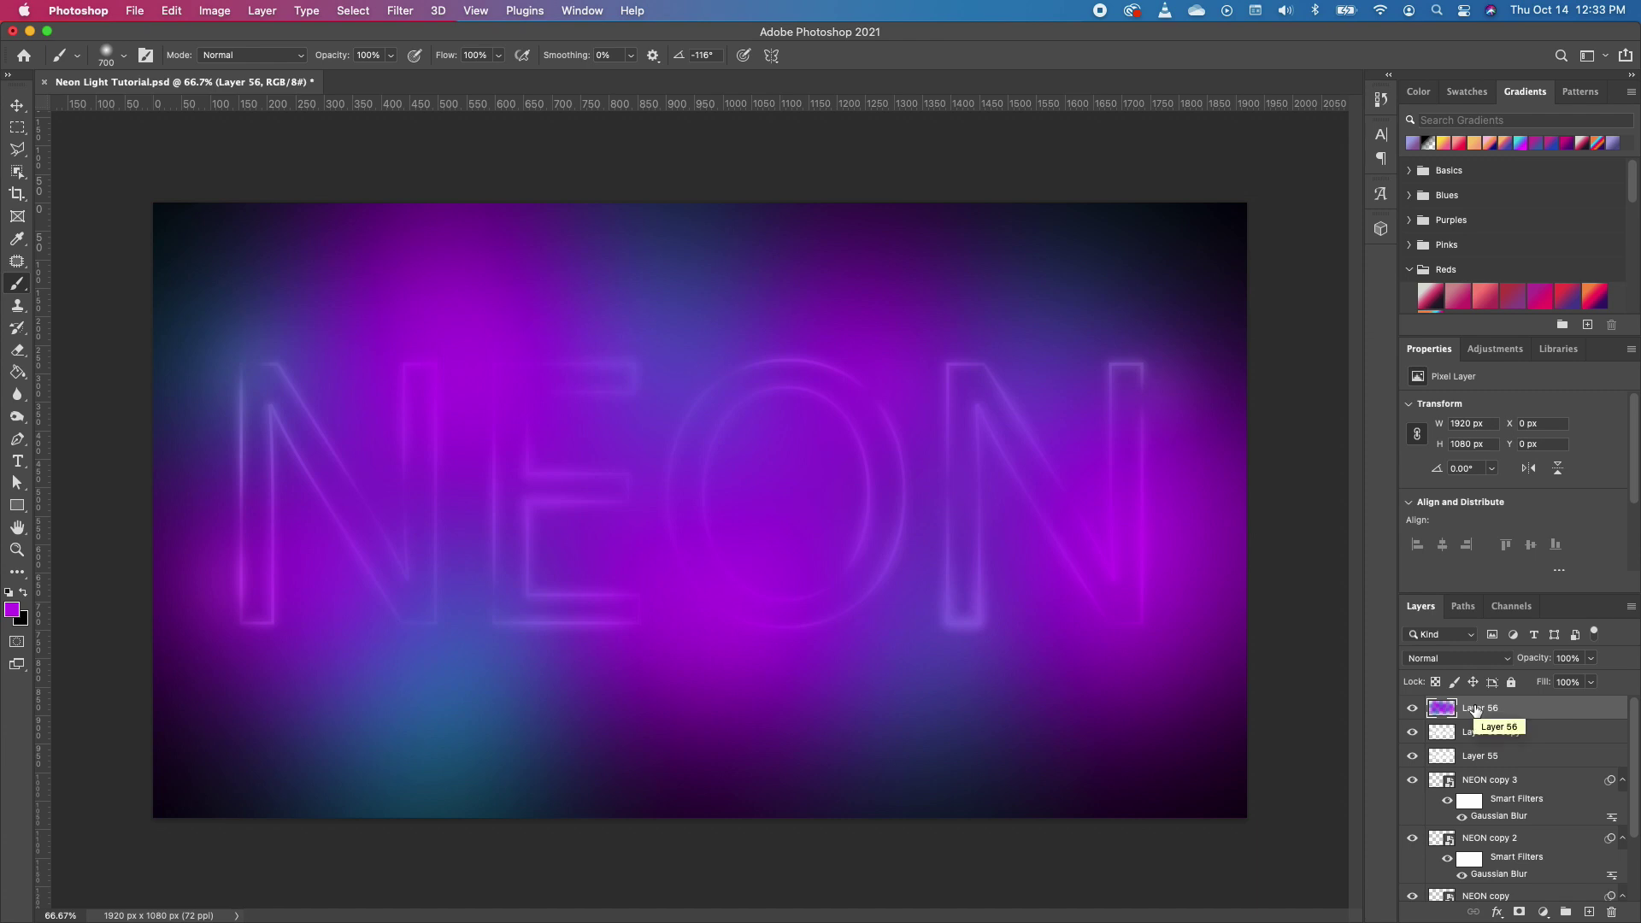
Step: Duplicate the blurred layer and merge both into one Layer 56 copy
key("super+j")
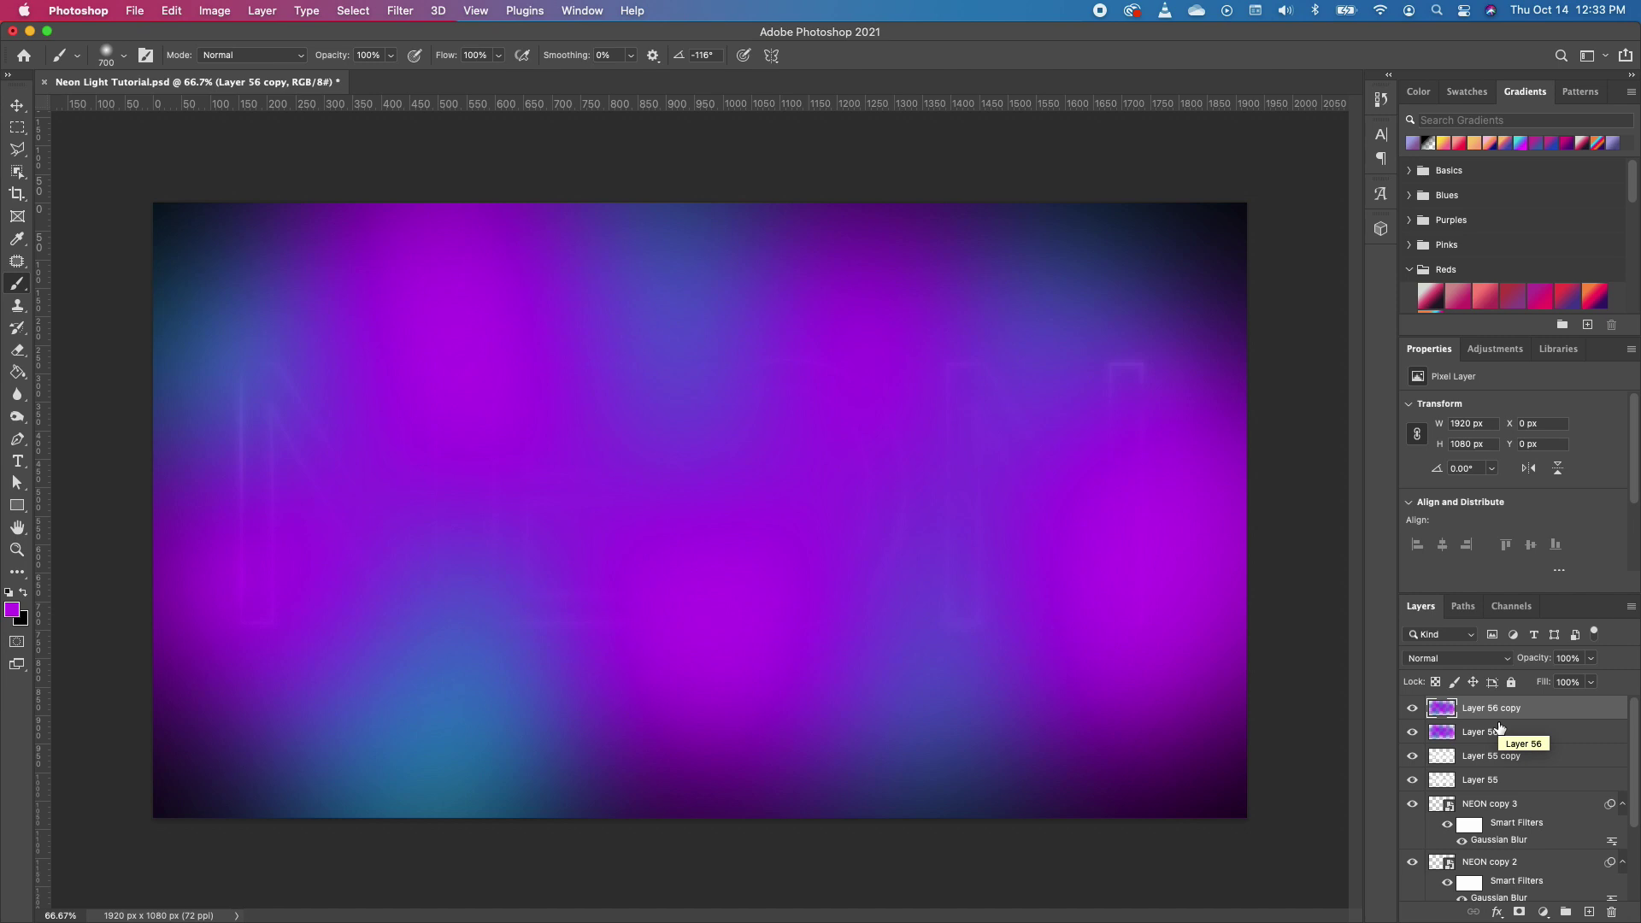
left_click(1509, 731, "shift")
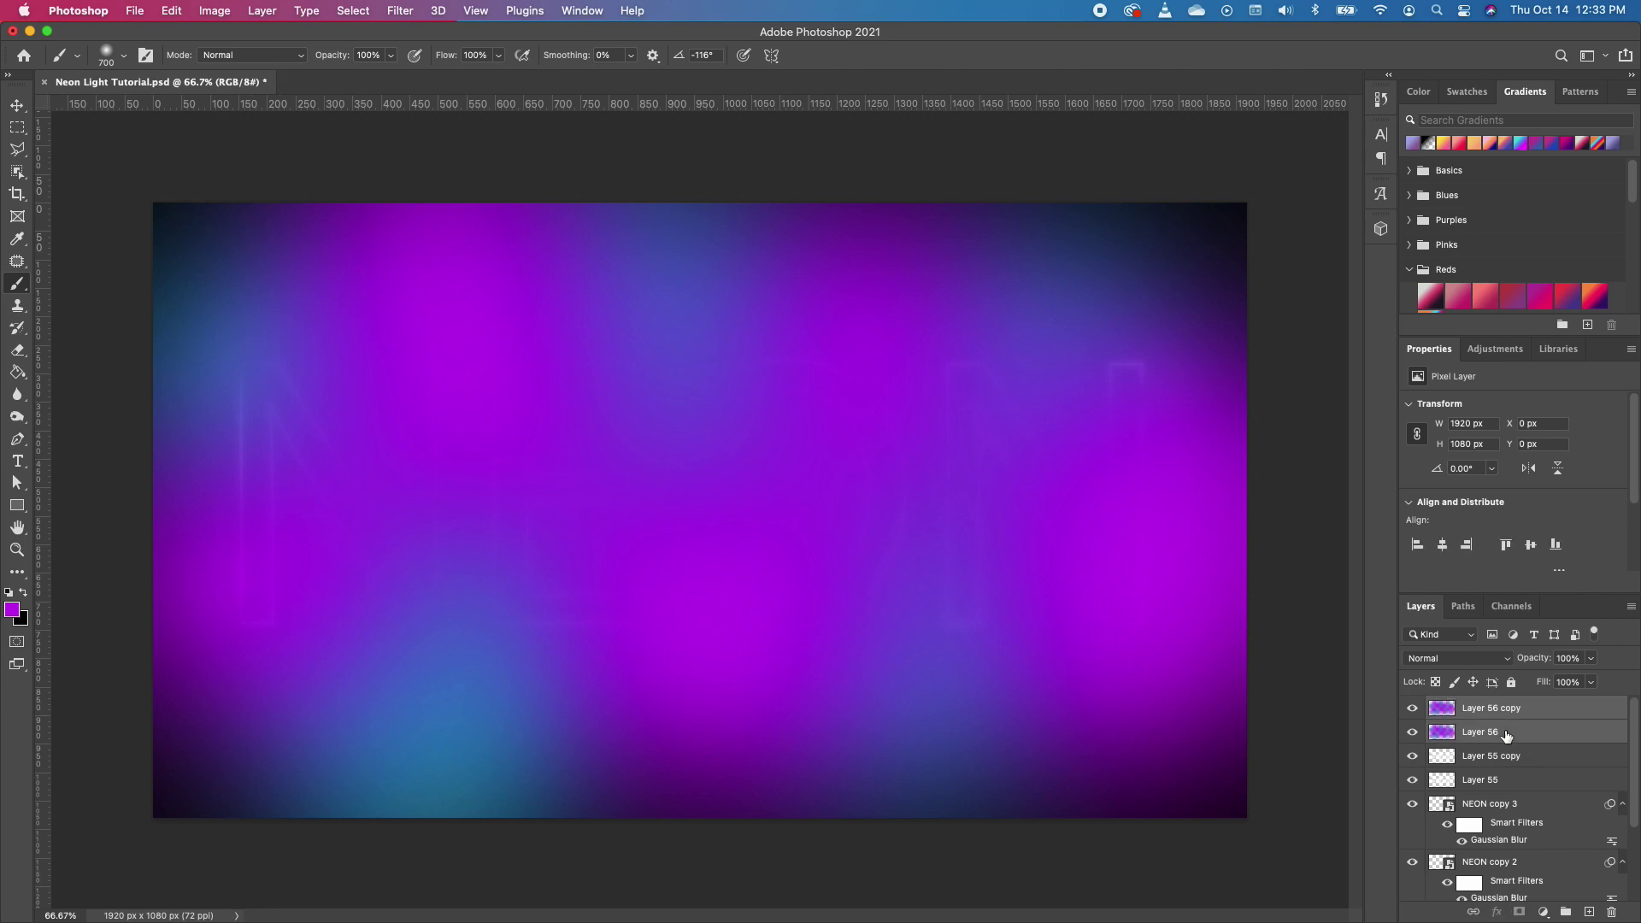
right_click(1513, 731)
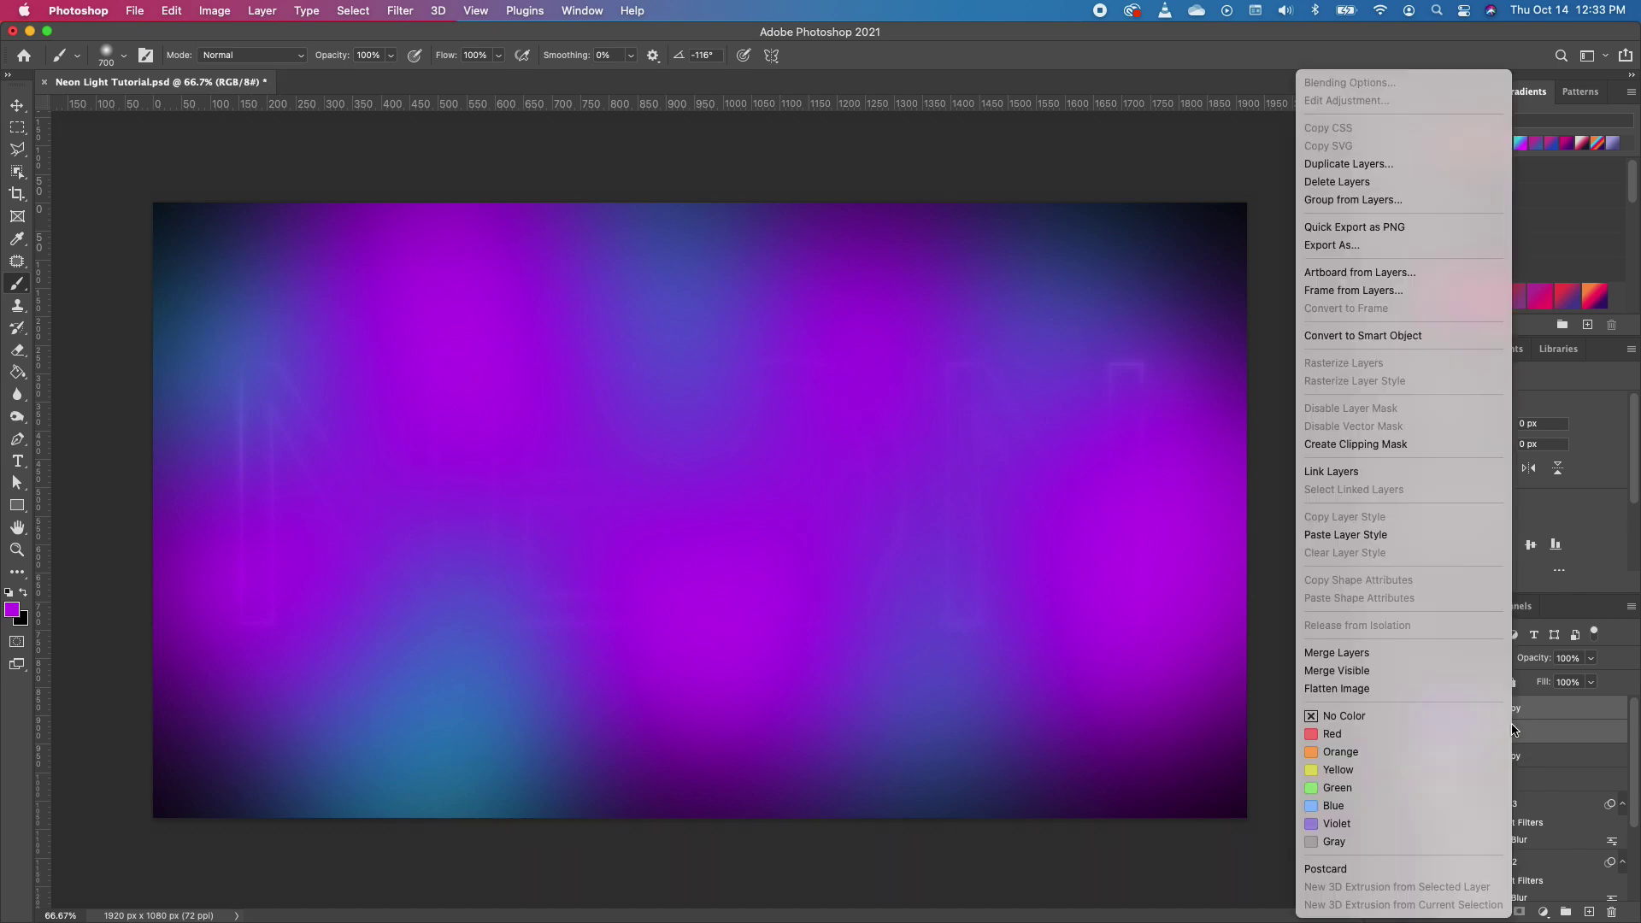
left_click(1342, 653)
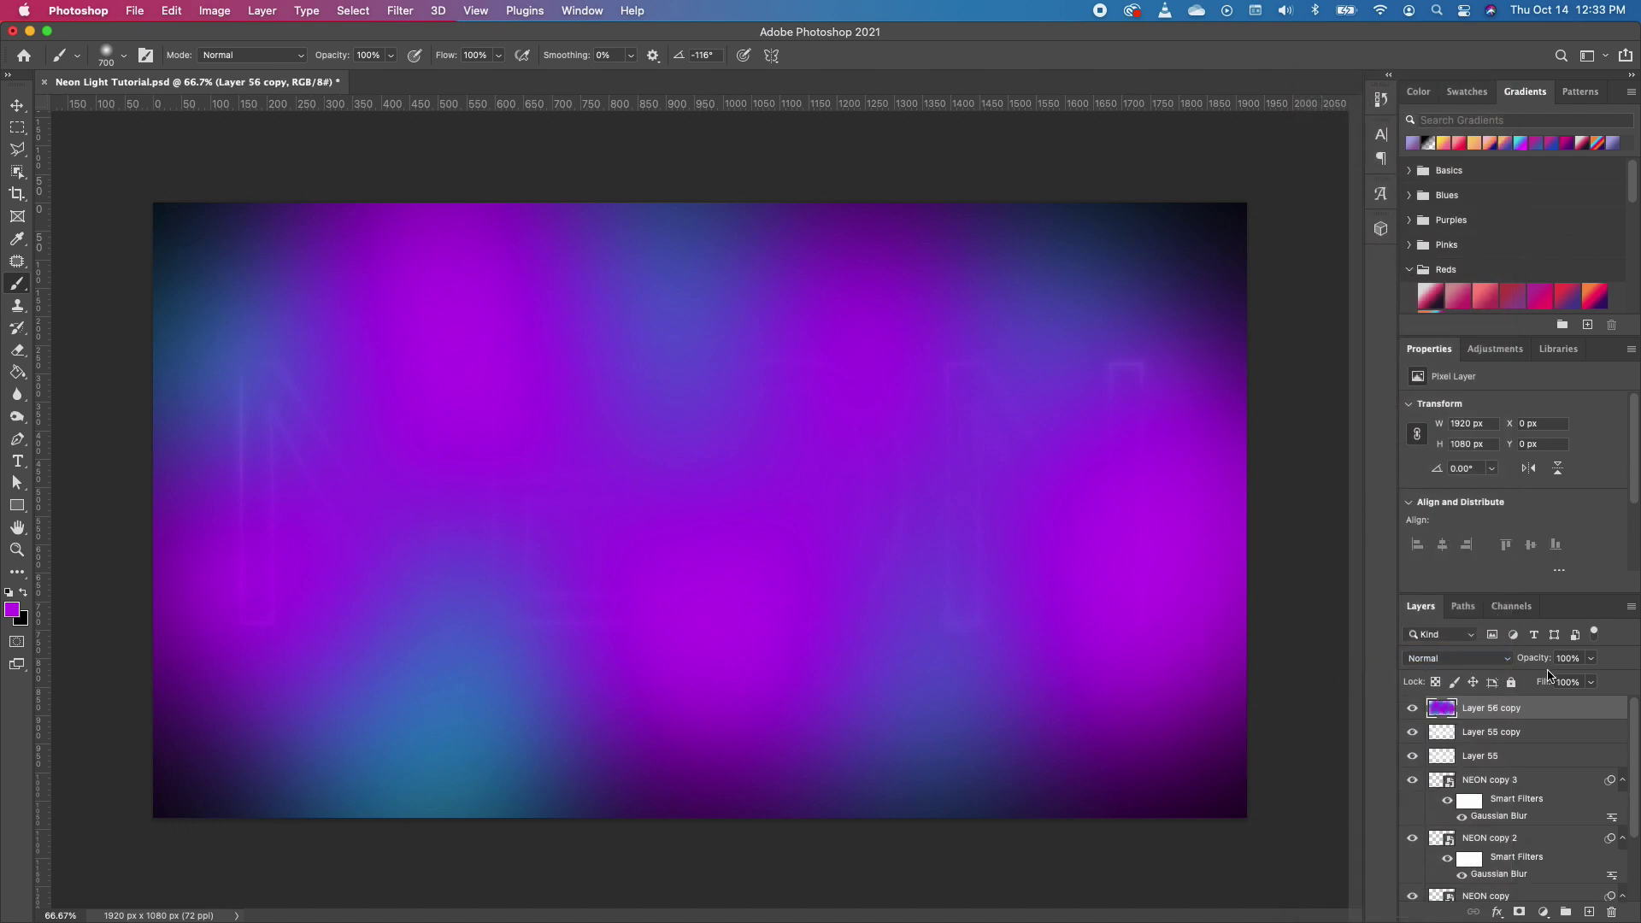
Step: Set Layer 56 copy's blend mode to Overlay to tint the NEON glow purple-violet
left_click(1492, 658)
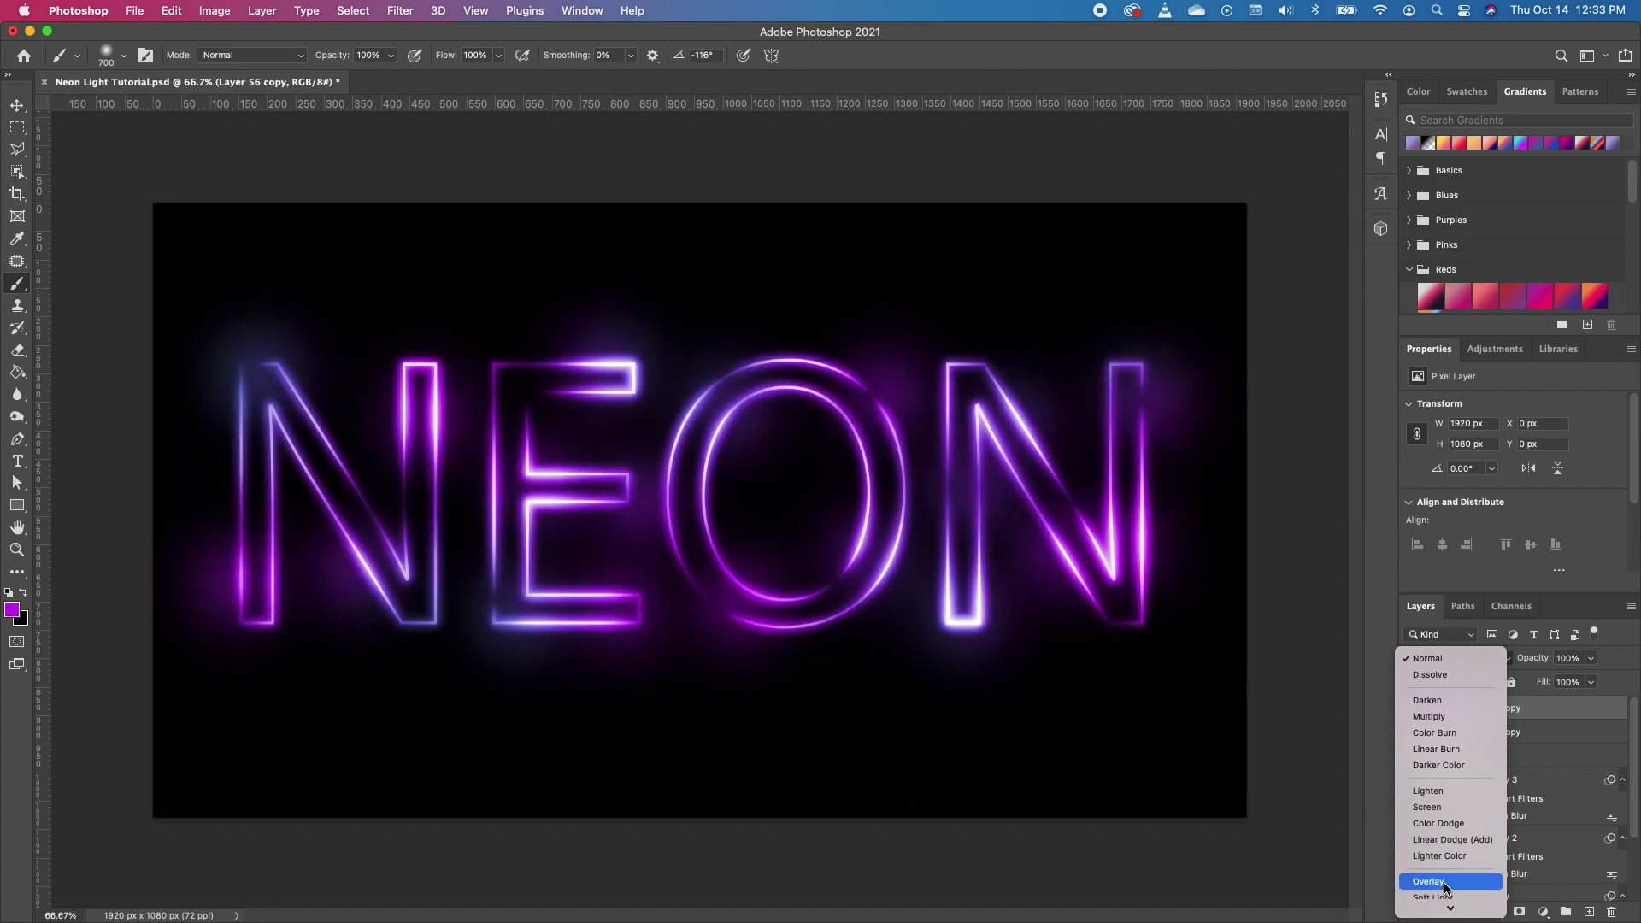
left_click(1445, 885)
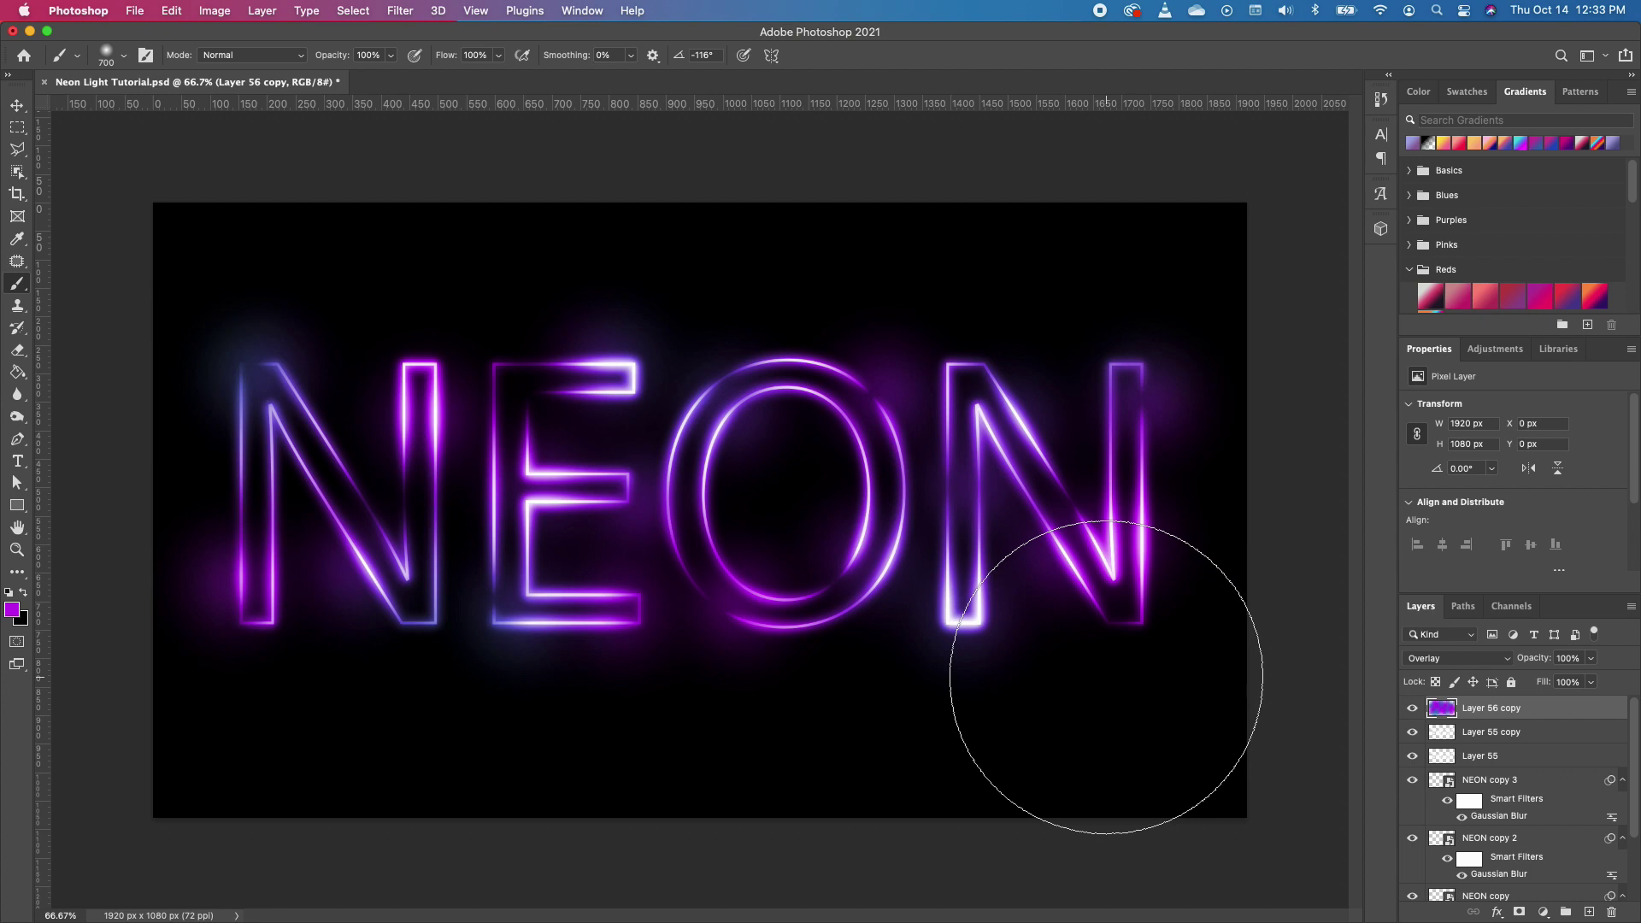
left_click(1500, 735)
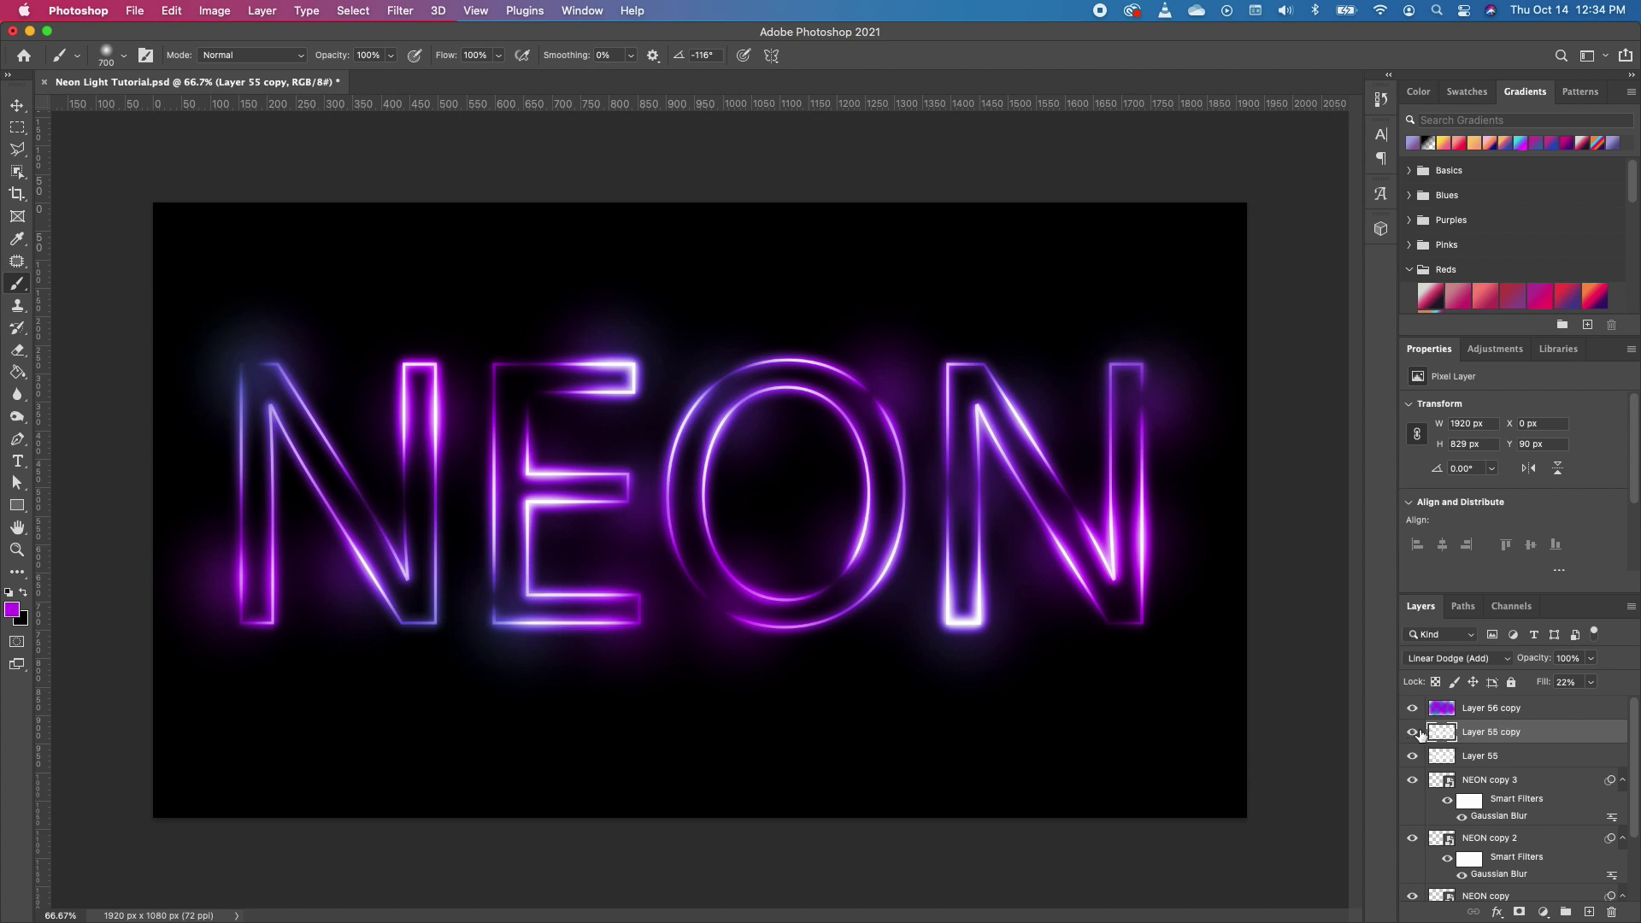
Step: Raise Layer 55 copy's fill from 22% to about 51% to brighten the white halos
left_click(1412, 733)
left_click(1413, 734)
left_click(1591, 682)
left_click_drag(1581, 703, 1591, 702)
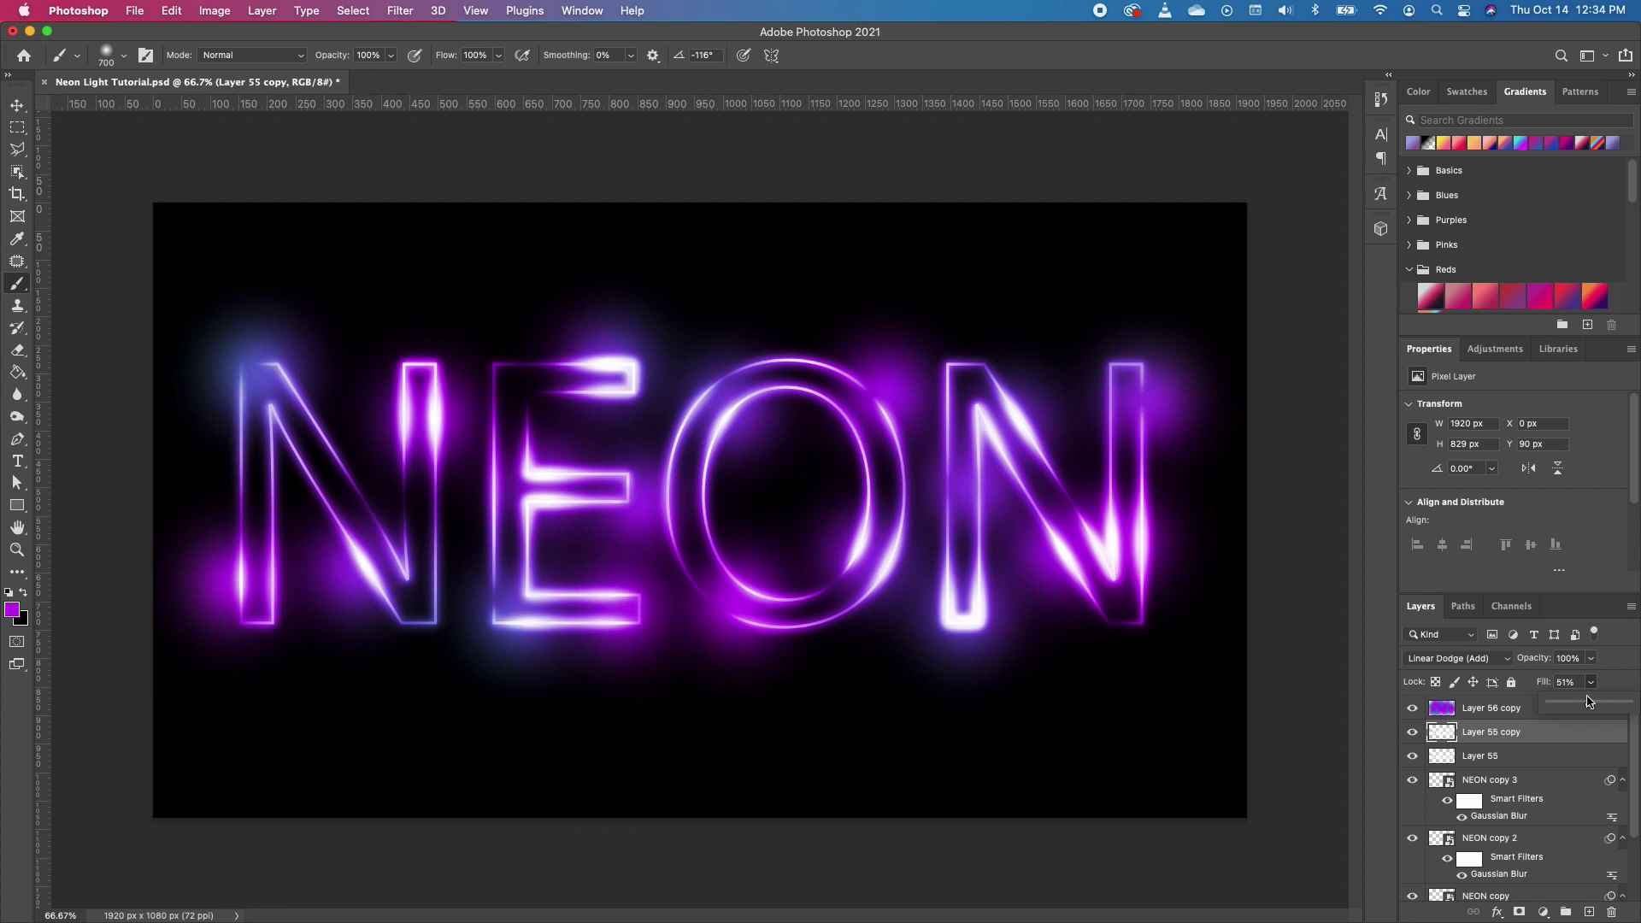
left_click(1530, 709)
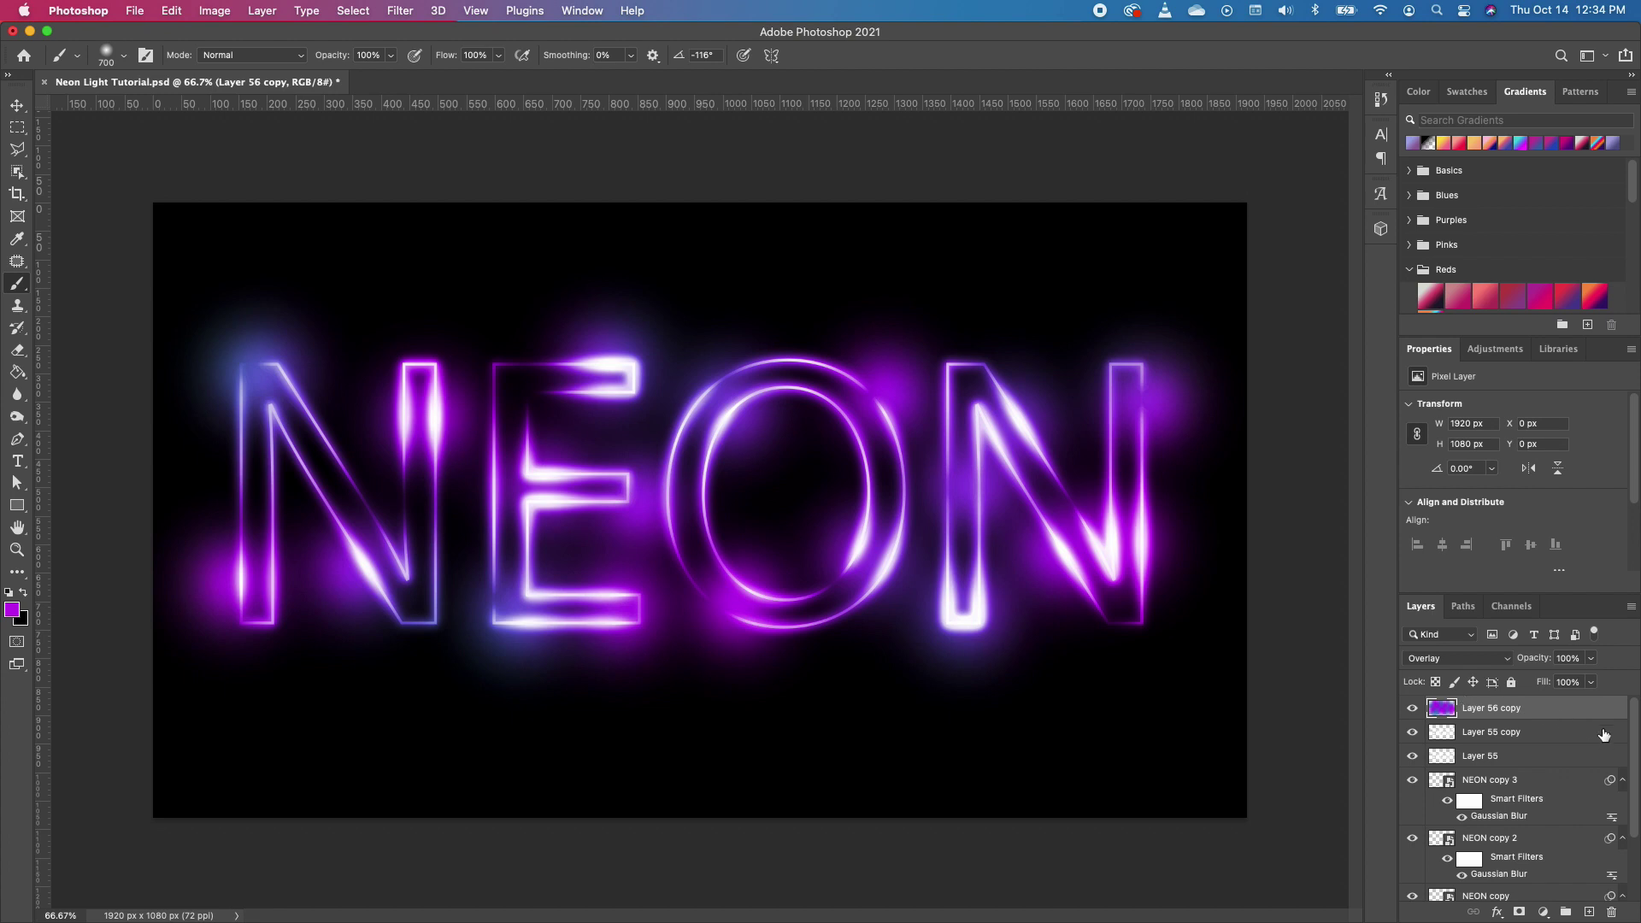
Step: Add a Hue/Saturation layer at Hue +37, Saturation +15, and set Layer 55 copy's fill to 29%
left_click(1544, 912)
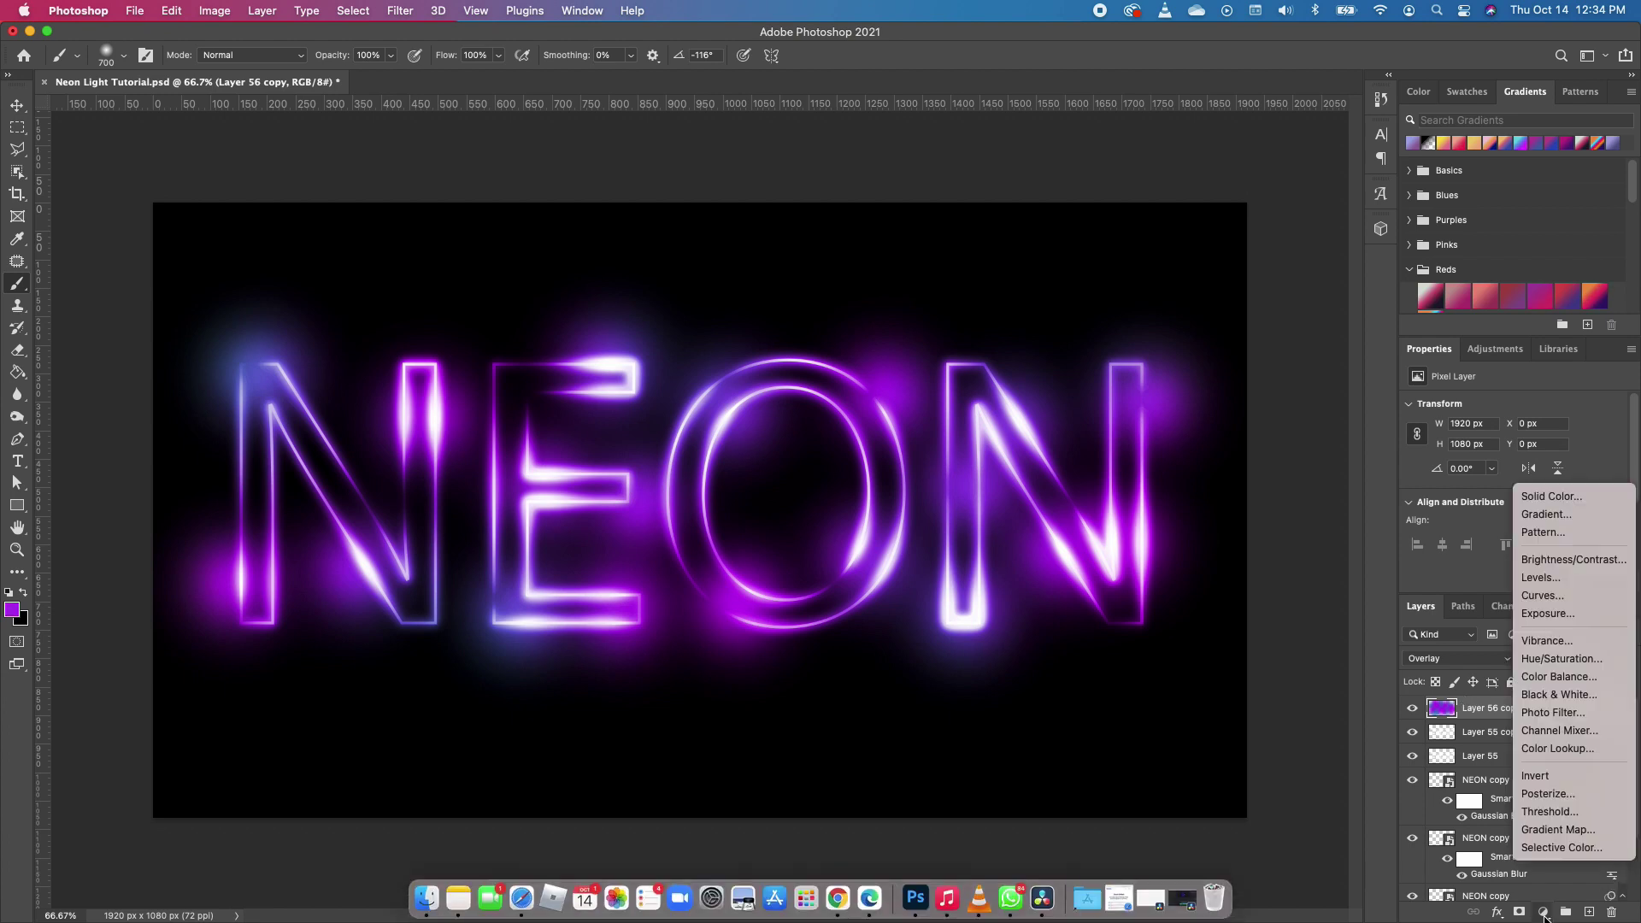
left_click(1573, 659)
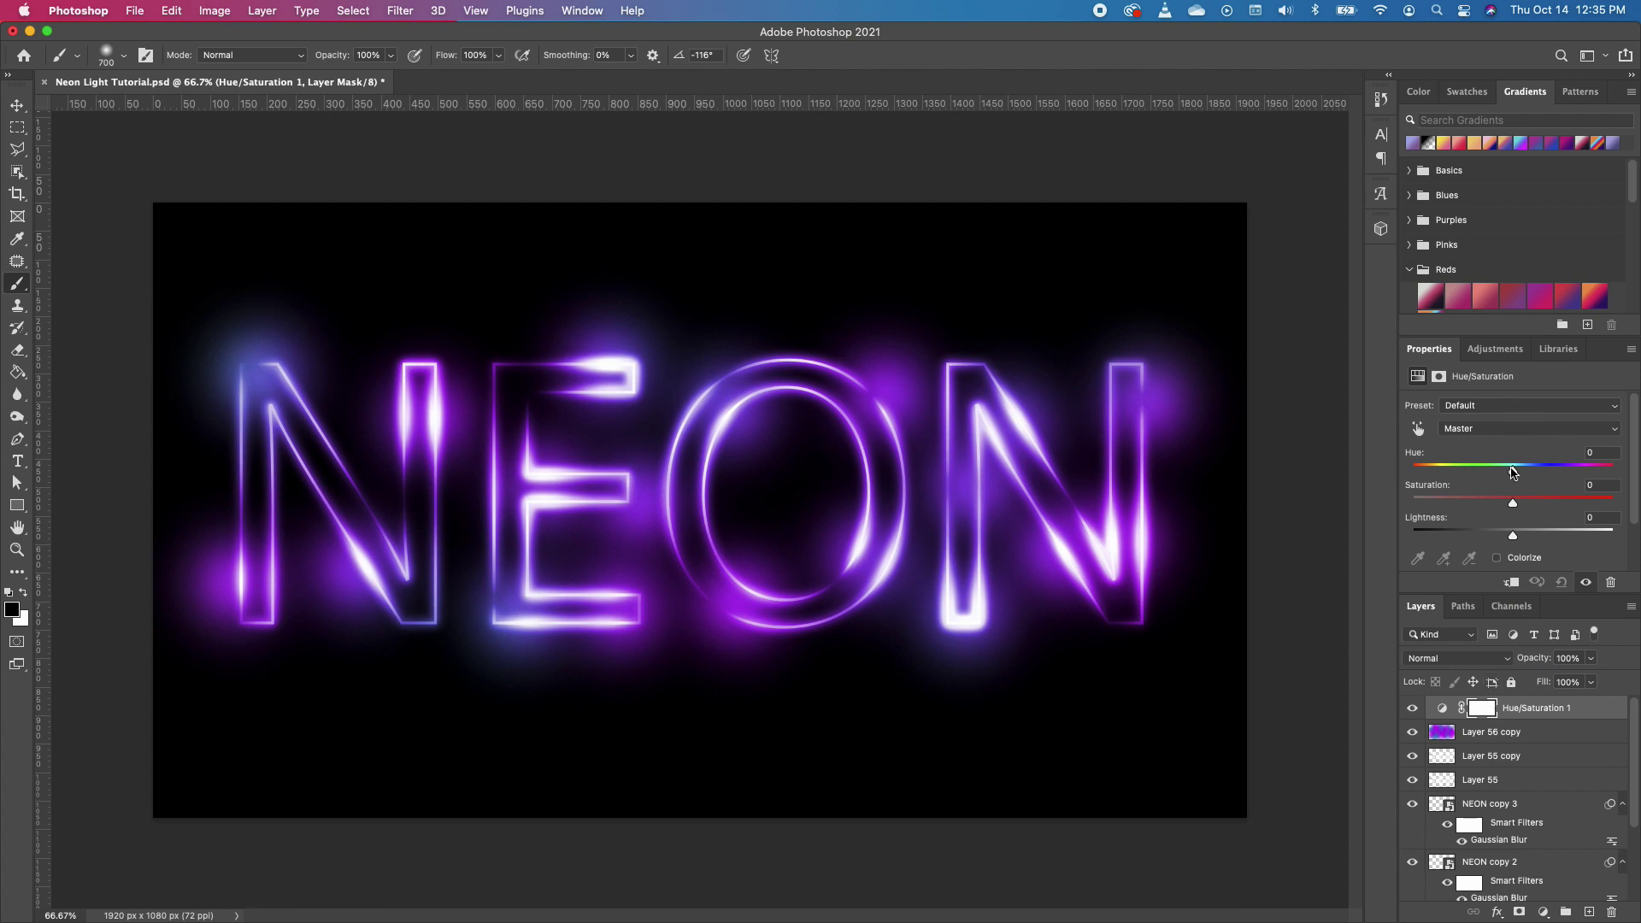
left_click_drag(1513, 470, 1551, 481)
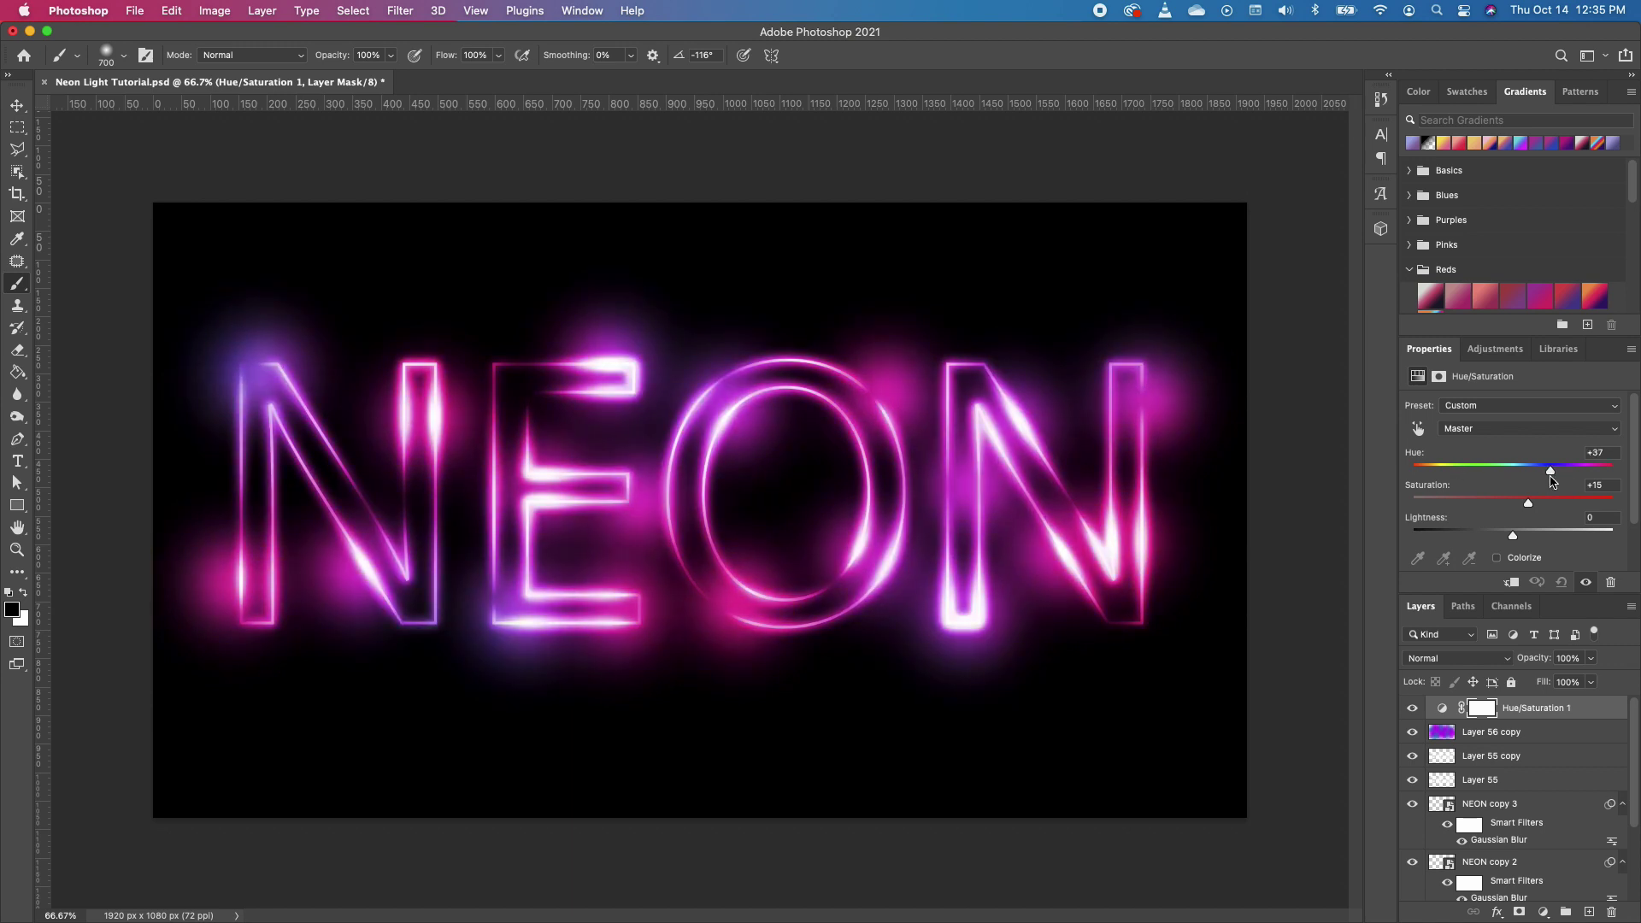
left_click(1491, 756)
left_click_drag(1591, 681, 1579, 704)
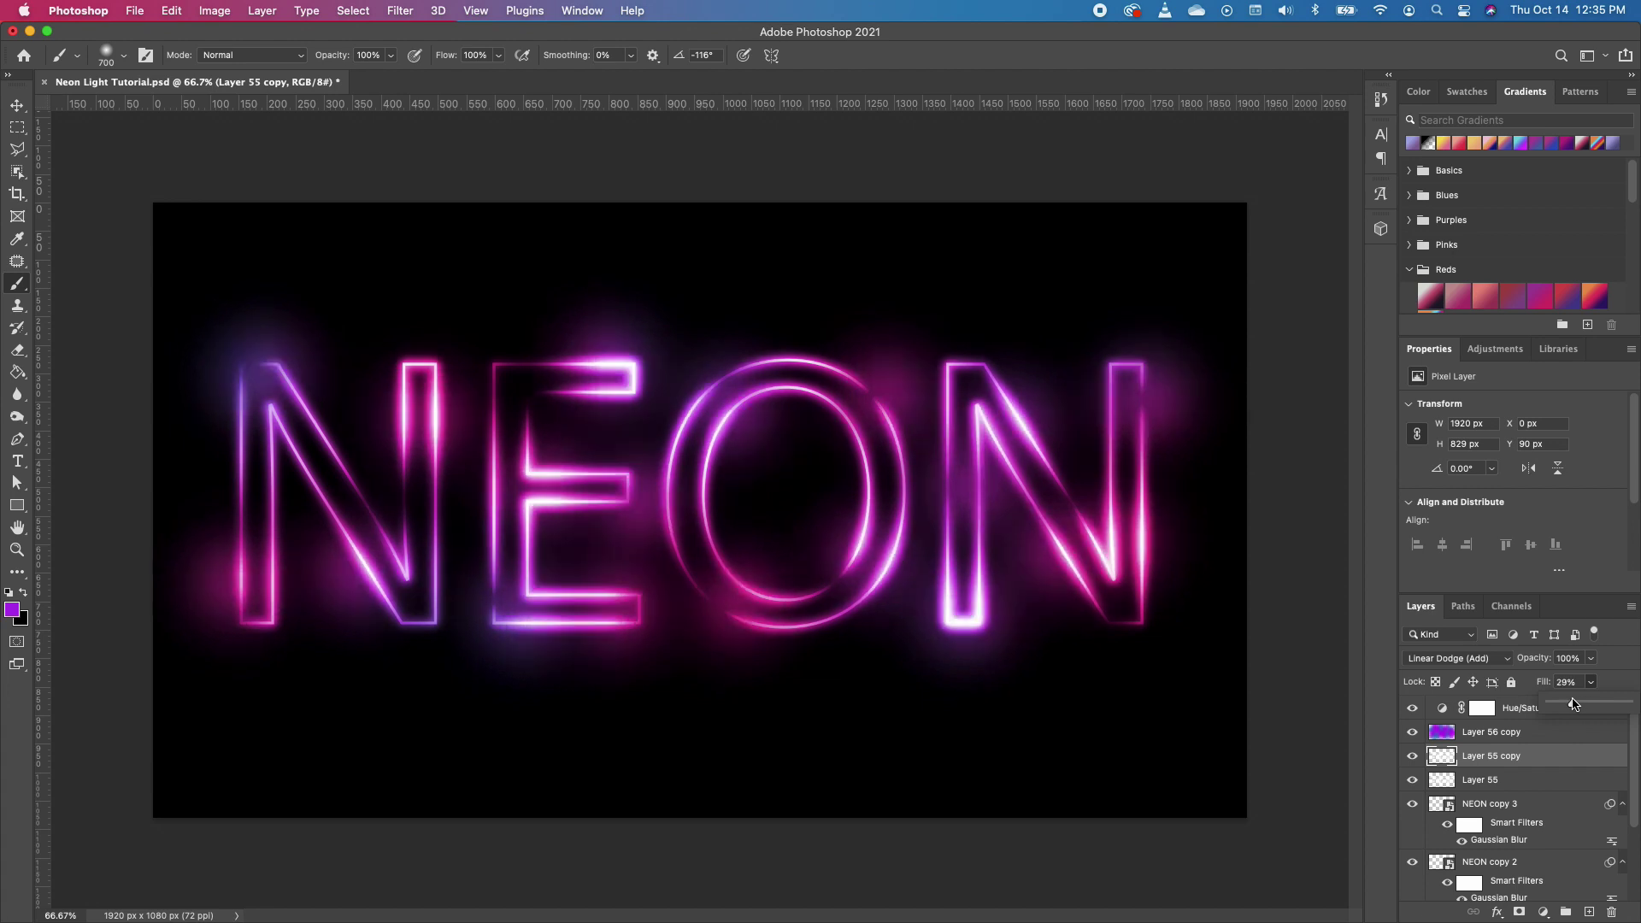